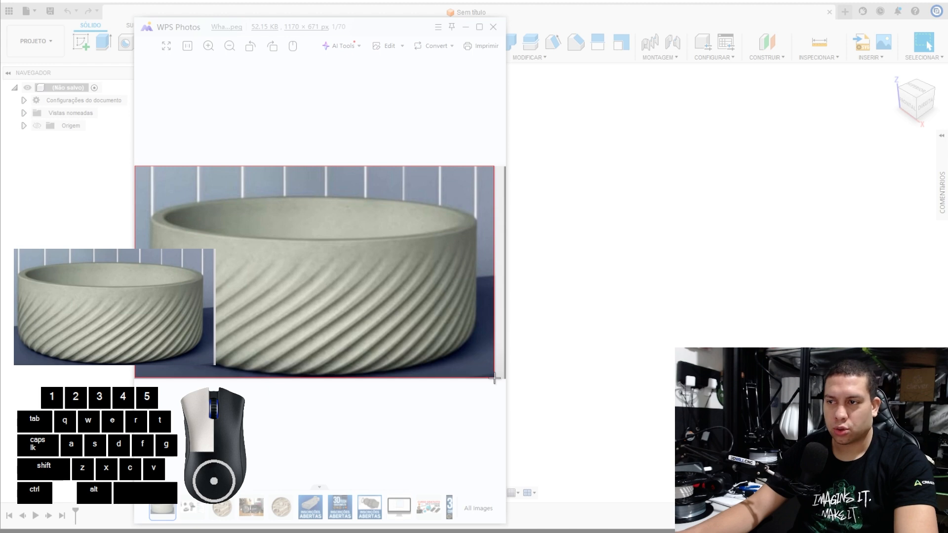
Step: Copy the captured bowl image to the clipboard, close the photo viewer and return to the empty design
click(247, 103)
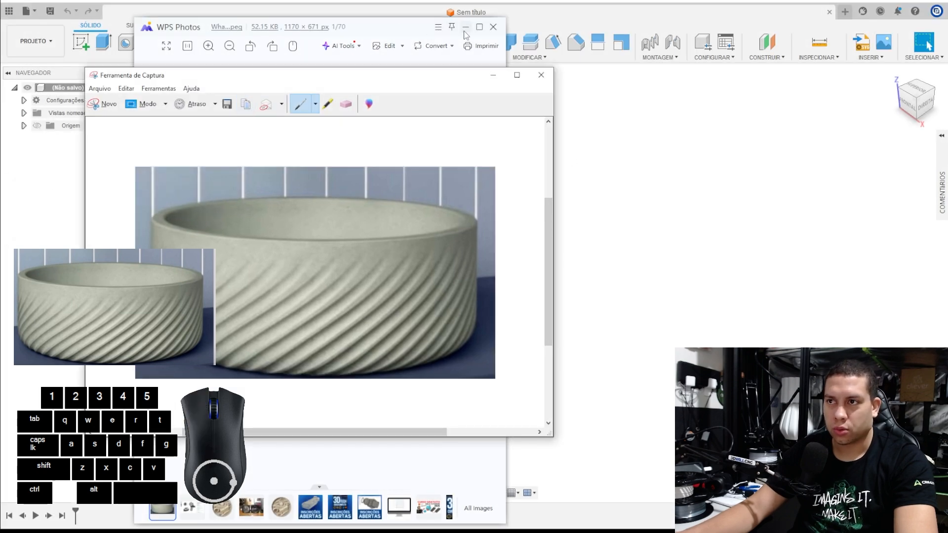
click(493, 27)
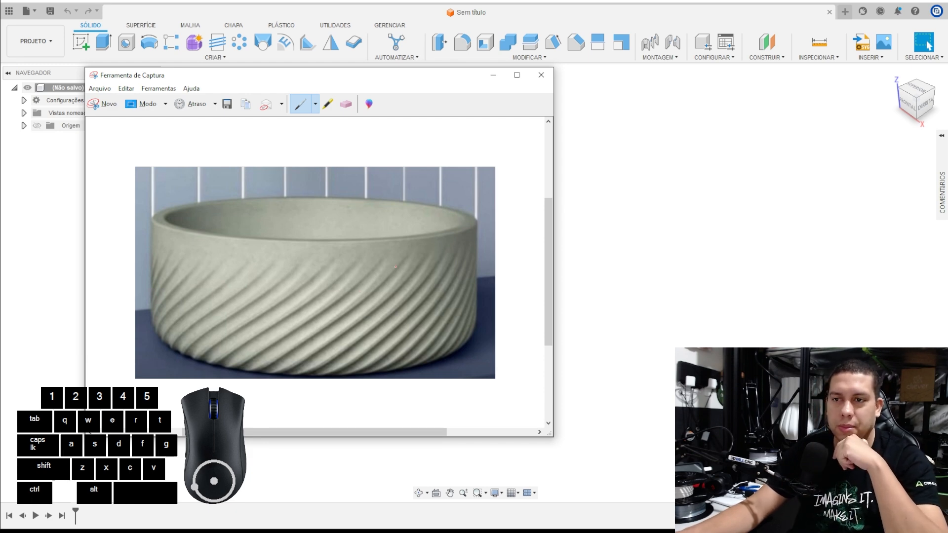
click(677, 210)
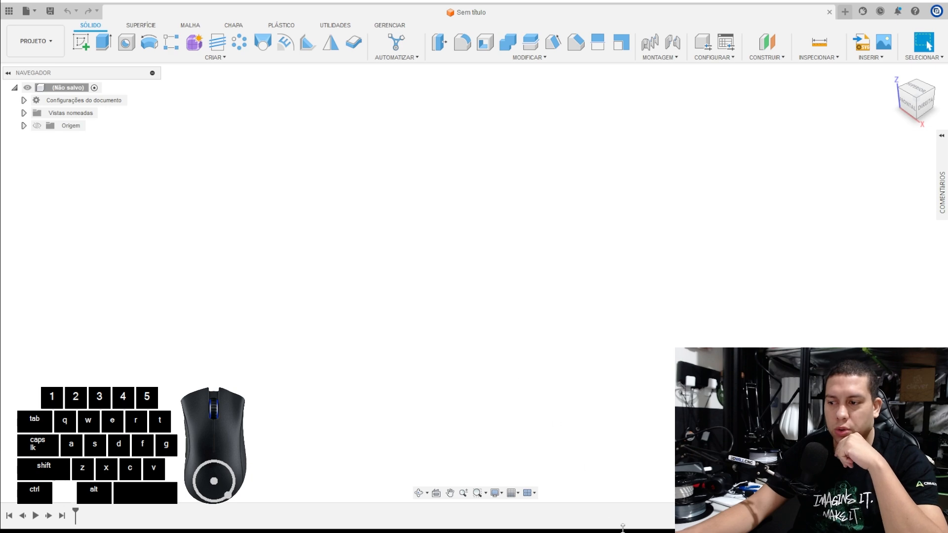
Step: Open the WhatsApp photo of the bowl from the Downloads folder
mouse_move(219, 531)
click(291, 513)
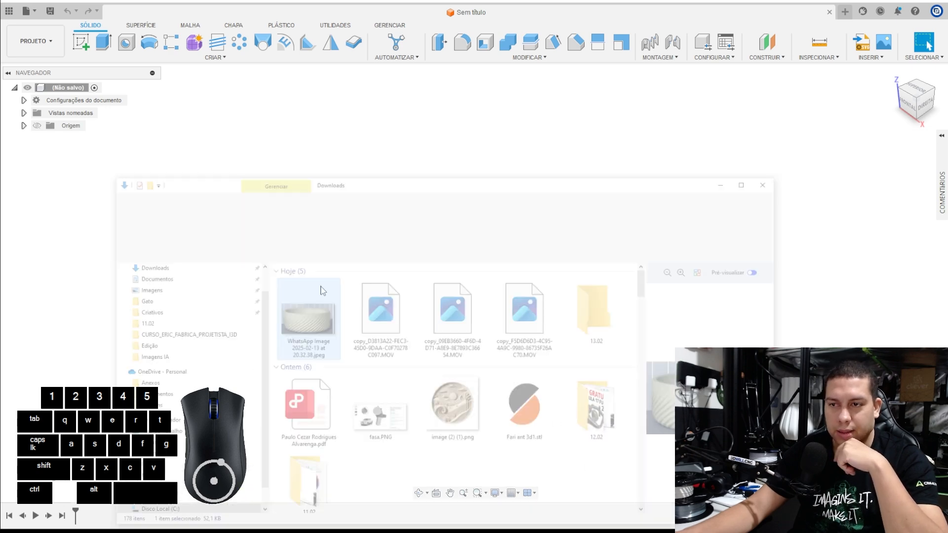
double_click(316, 271)
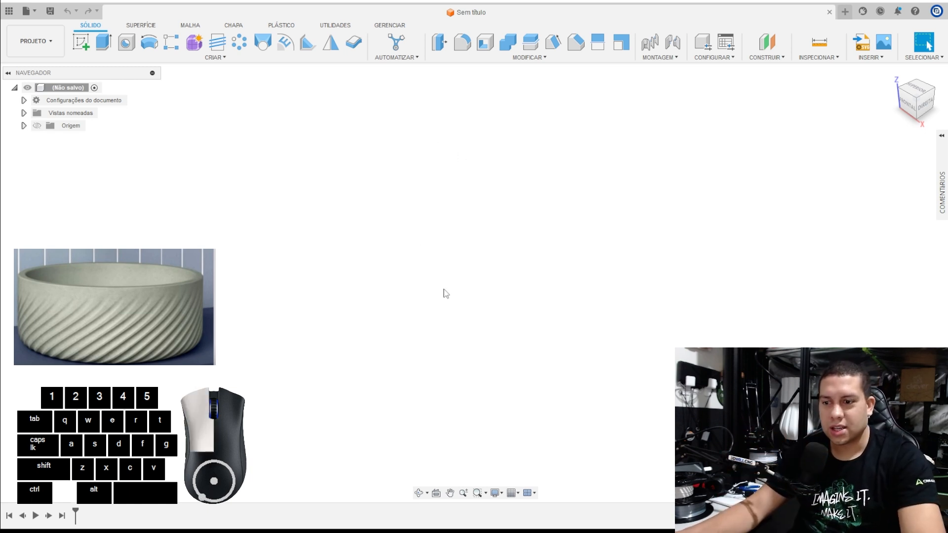
Step: Switch to Paint, paste the bowl image and shrink the canvas to 685 × 404 px around it
key(alt+Tab)
key(ctrl+v)
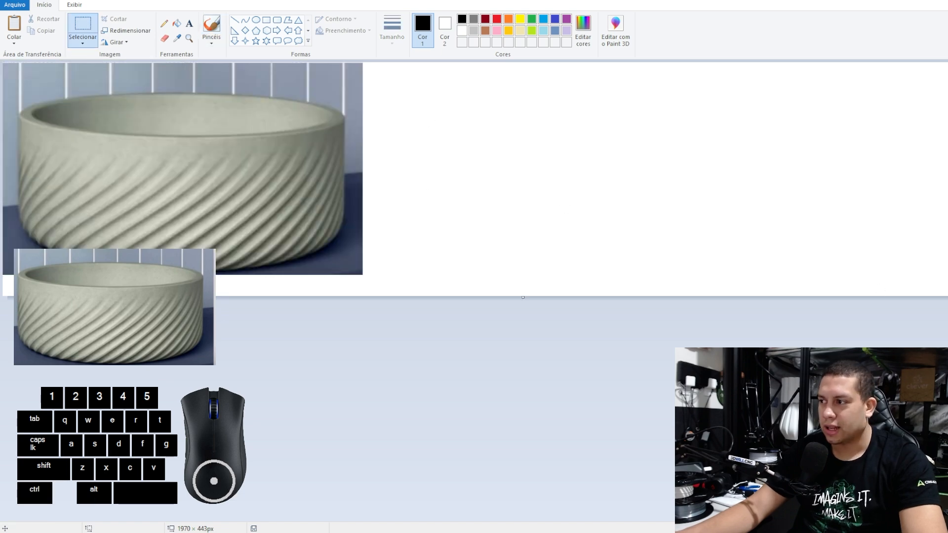
mouse_move(947, 295)
mouse_down()
mouse_move(417, 286)
mouse_move(365, 277)
mouse_up()
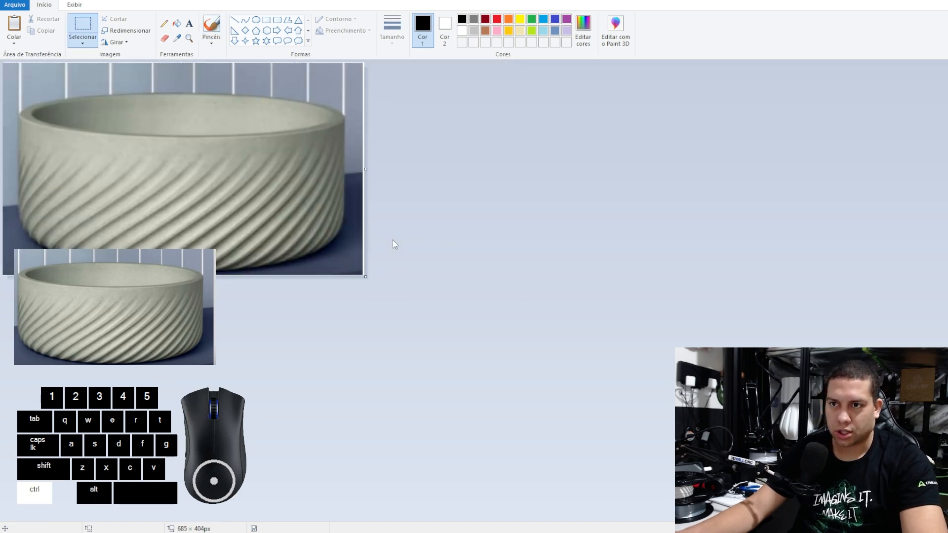
ctrl+scroll(391, 242, up, 1)
ctrl+scroll(365, 225, down, 1)
ctrl+scroll(362, 221, up, 1)
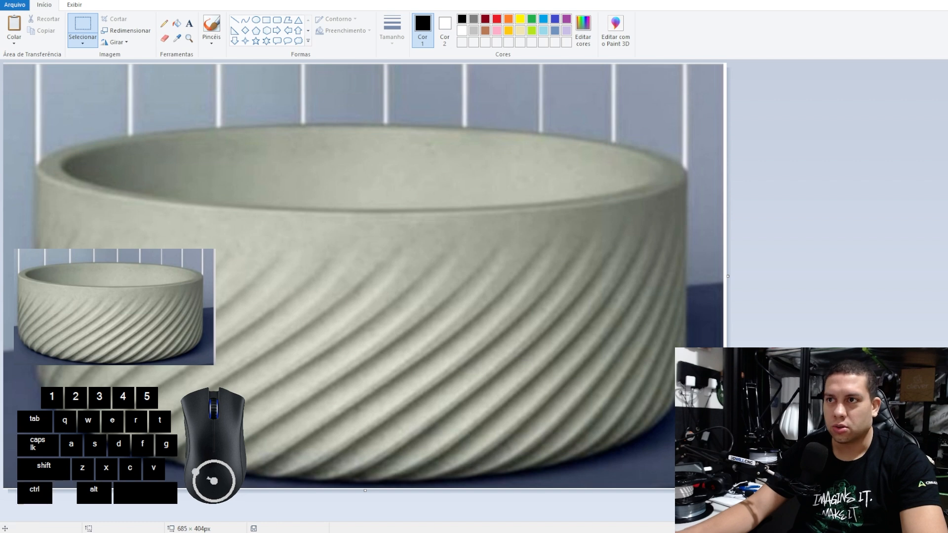
mouse_move(514, 1)
mouse_down()
mouse_move(704, 1)
mouse_move(494, 2)
mouse_move(438, 12)
mouse_up()
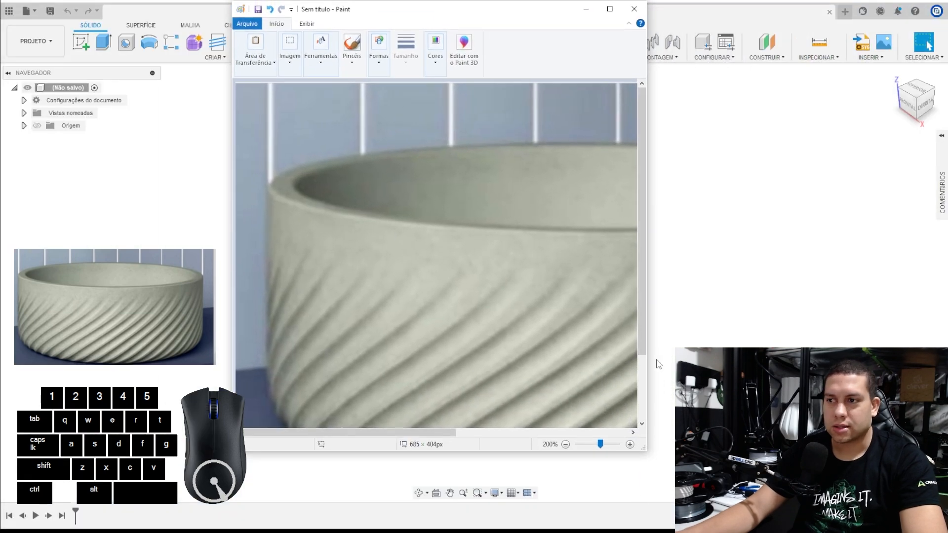
drag(646, 319, 947, 319)
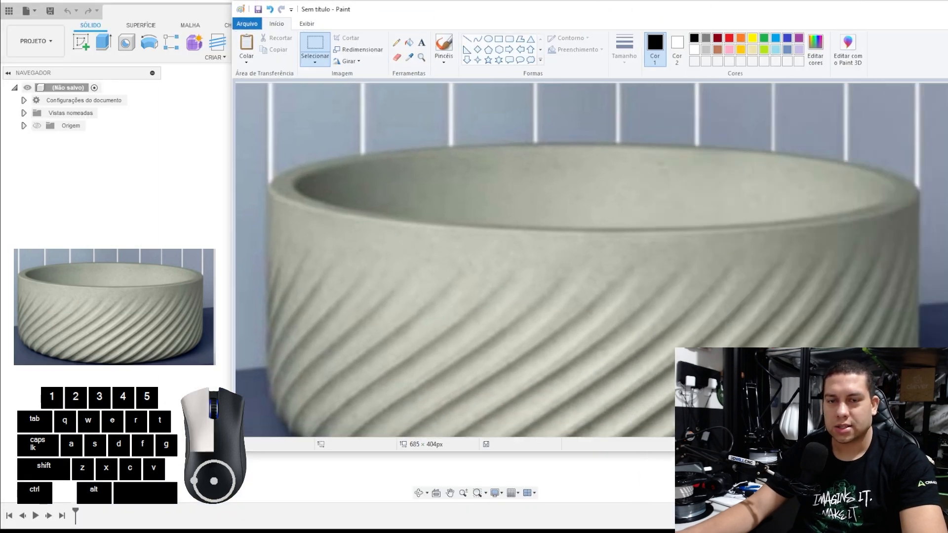
mouse_move(947, 451)
mouse_down()
mouse_move(868, 455)
mouse_move(947, 473)
mouse_move(636, 305)
mouse_up()
ctrl+scroll(603, 250, down, 1)
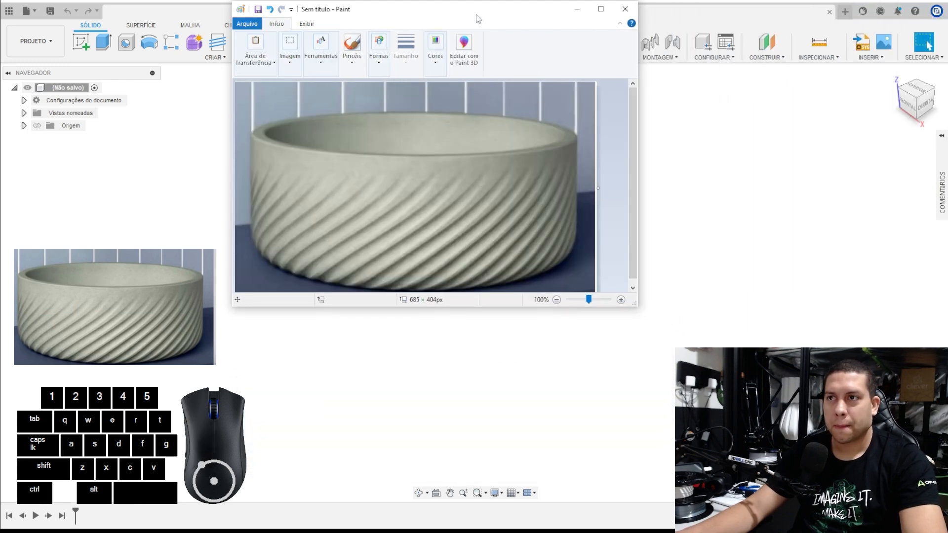
drag(478, 18, 501, 70)
mouse_move(660, 356)
mouse_down()
mouse_move(660, 382)
mouse_move(649, 386)
mouse_up()
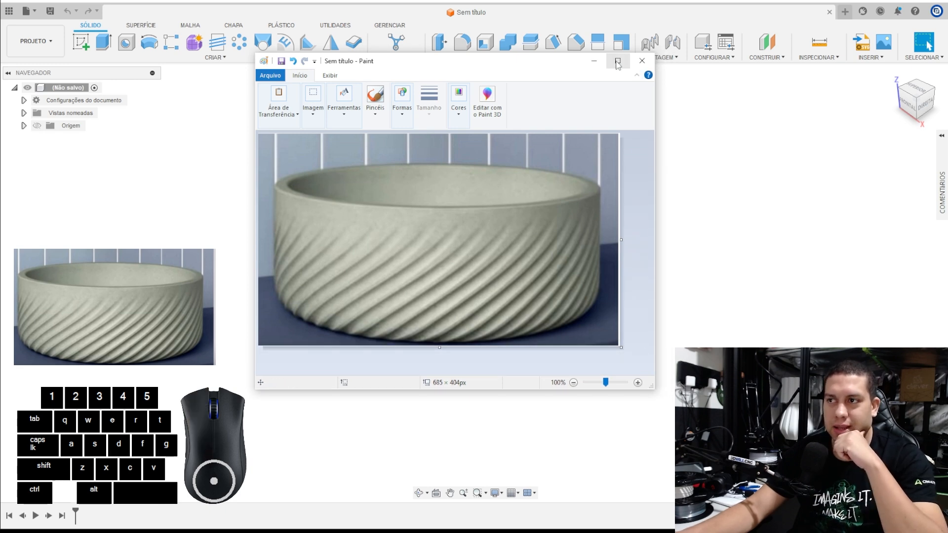
click(618, 60)
Step: Draw a black vertical line through the middle of the bowl, from its back rim down to its base
ctrl+scroll(347, 156, up, 1)
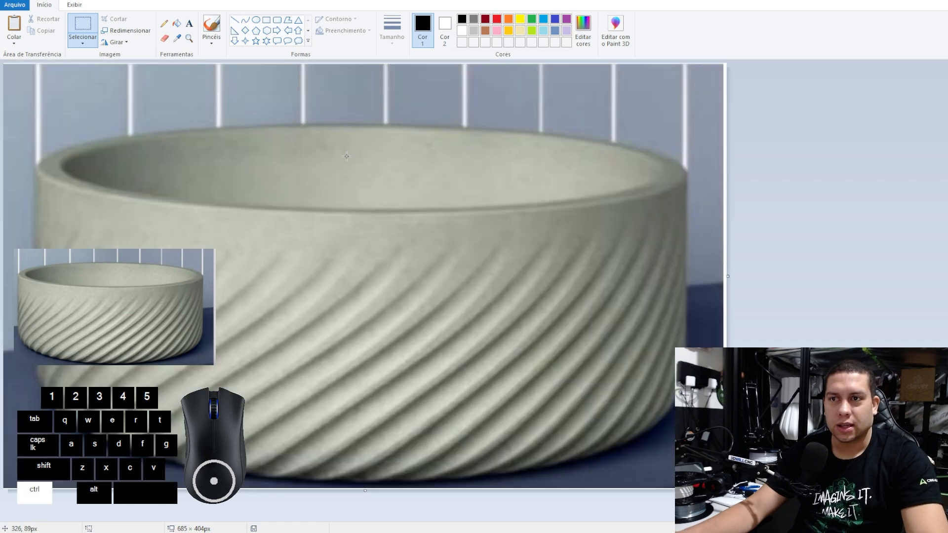
click(234, 19)
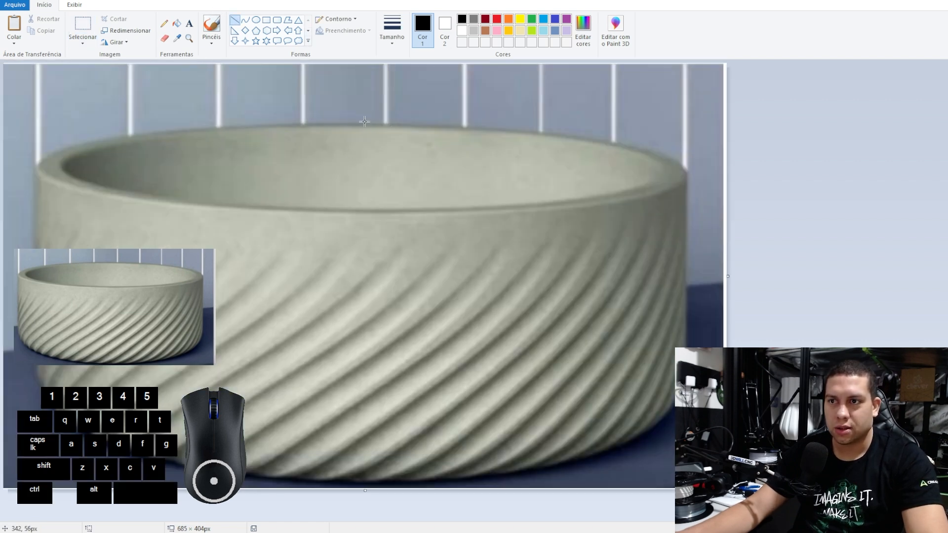
drag(357, 121, 354, 474)
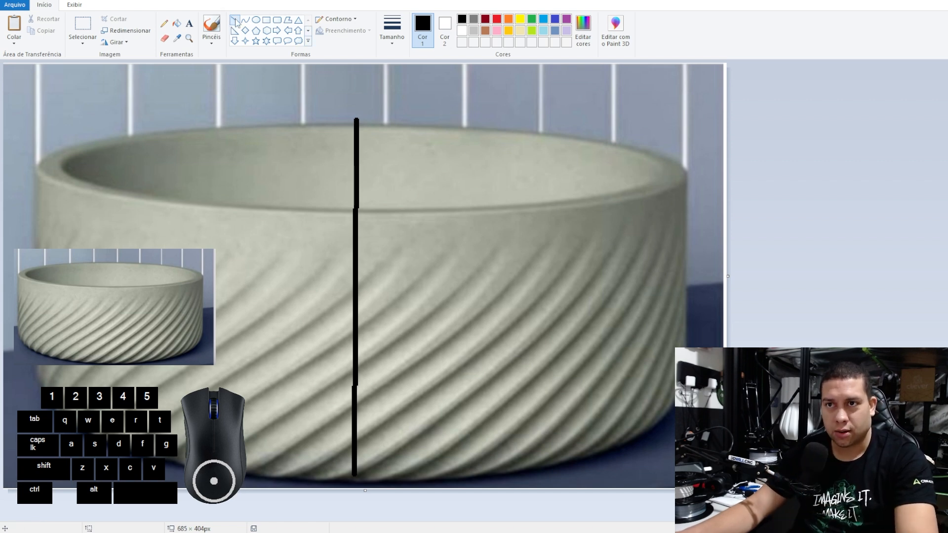
Step: Outline half of the bowl's cross-section in red lines, covering the wall, the angled lower corner and the base up to the black axis
mouse_move(648, 164)
mouse_down()
mouse_move(650, 408)
mouse_move(353, 432)
mouse_up()
click(497, 19)
click(653, 409)
mouse_move(647, 161)
mouse_down()
mouse_move(685, 162)
mouse_move(678, 455)
mouse_move(681, 406)
mouse_move(665, 440)
mouse_move(354, 472)
mouse_up()
key(ctrl)
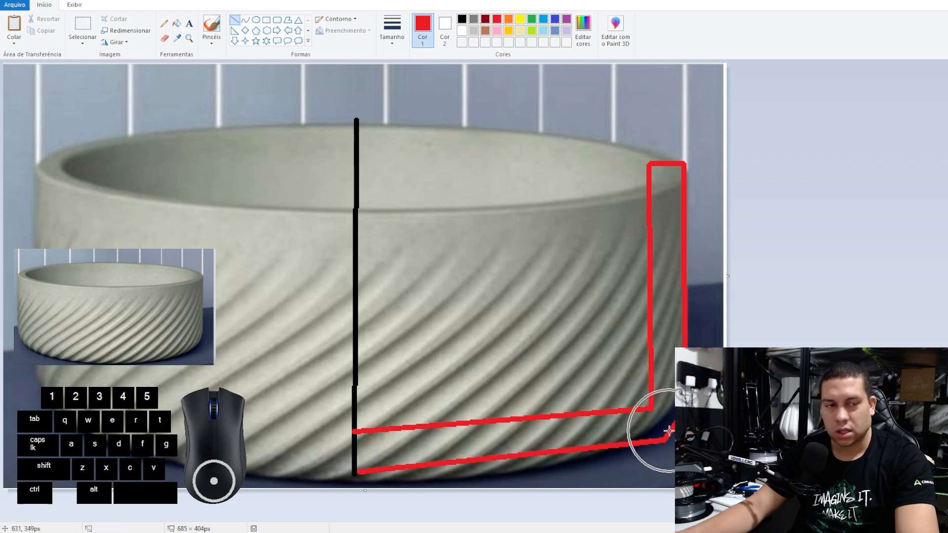
Step: Examine the red half-profile and the black centre axis marked over the bowl image
ctrl+scroll(646, 291, down, 2)
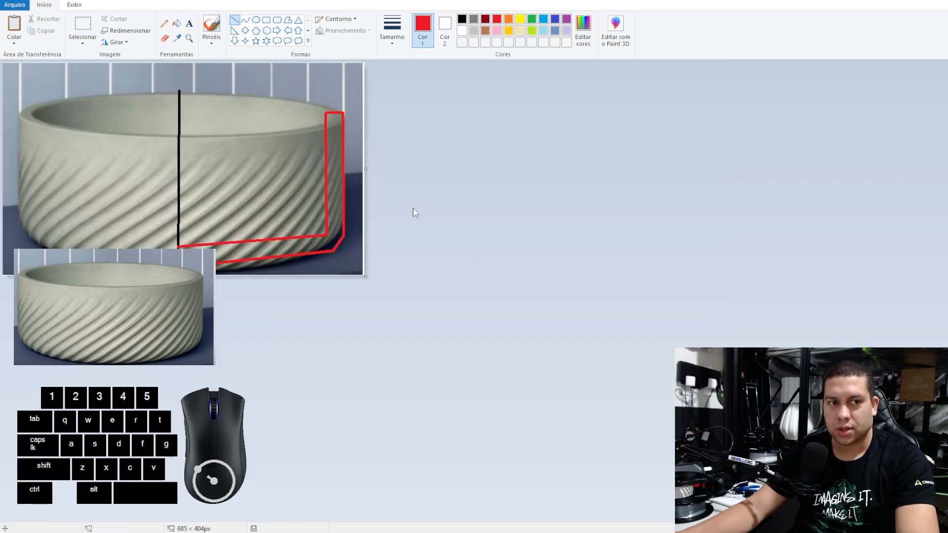
key(ctrl)
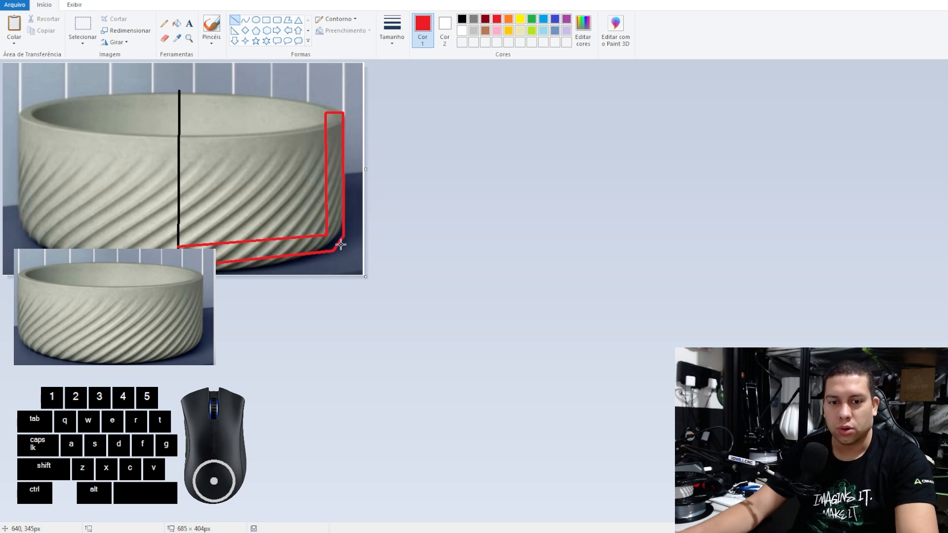
ctrl+scroll(344, 245, up, 2)
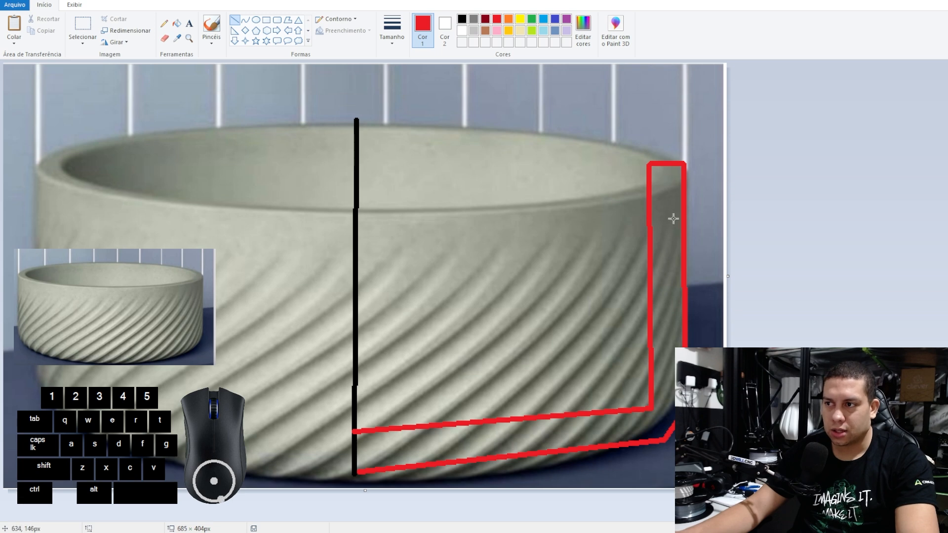
key(ctrl)
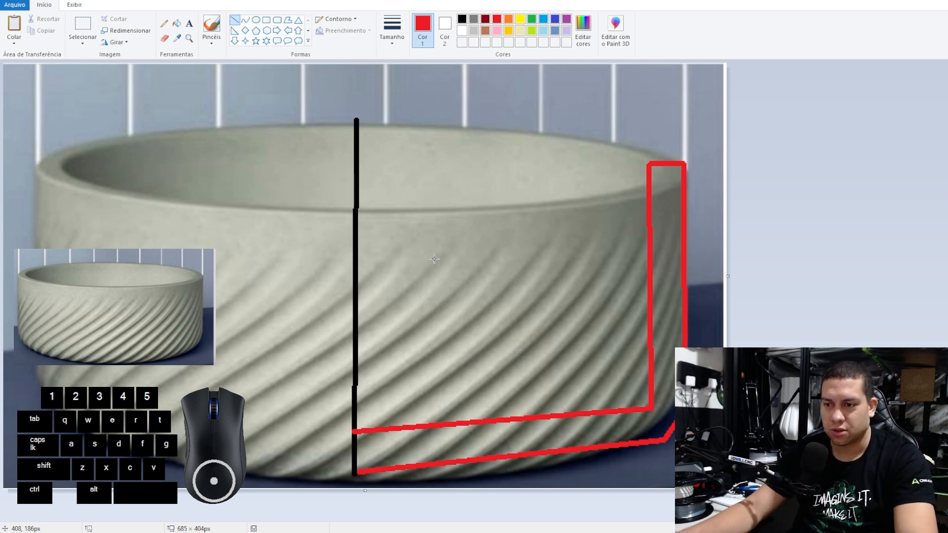
key(ctrl)
ctrl+scroll(434, 259, down, 2)
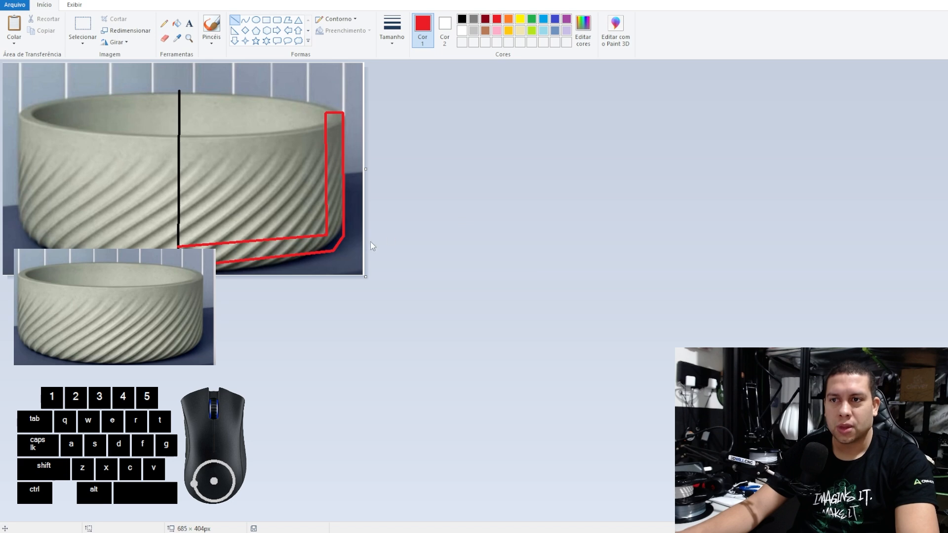
ctrl+scroll(372, 245, up, 1)
ctrl+scroll(428, 227, down, 2)
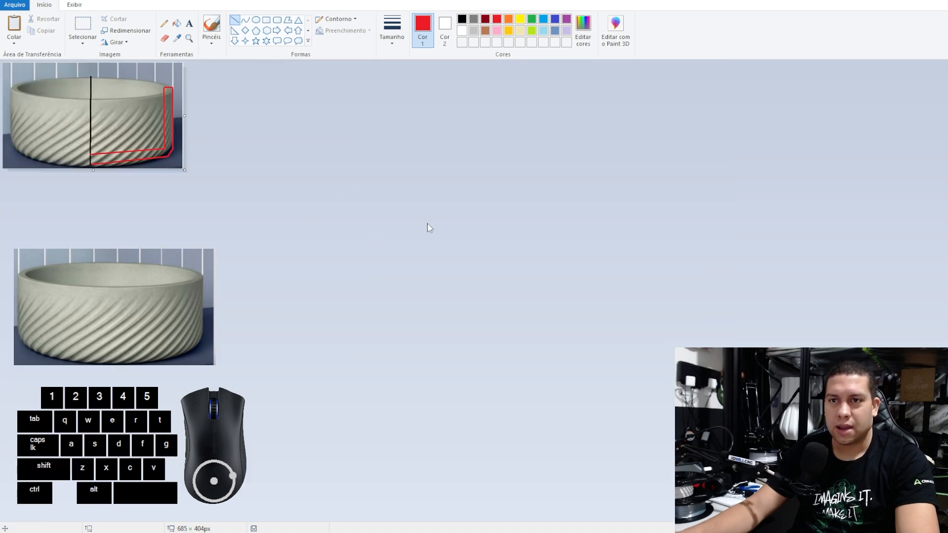
ctrl+scroll(326, 170, up, 2)
ctrl+scroll(350, 183, down, 1)
ctrl+scroll(349, 183, up, 1)
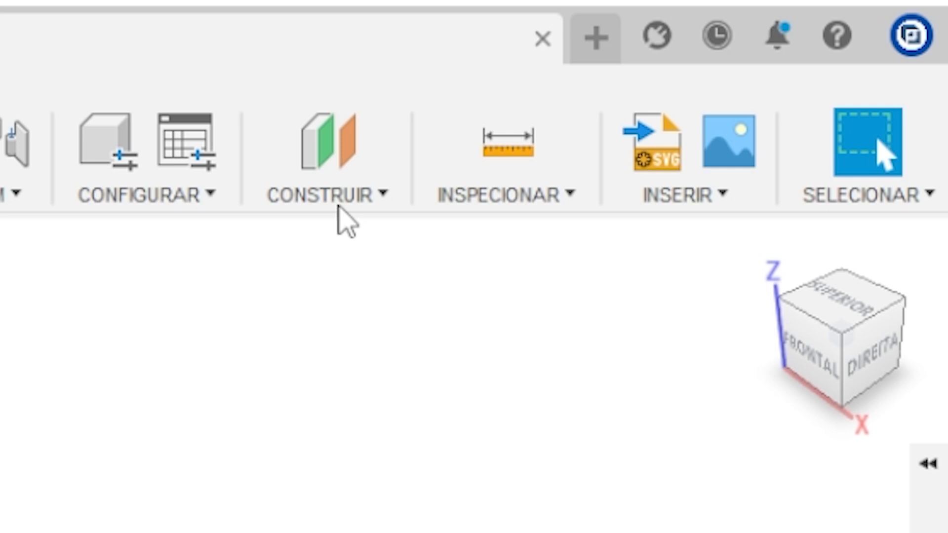
Step: Insert the WhatsApp bowl photo from the computer into the Fusion design as a canvas on the front plane
click(660, 198)
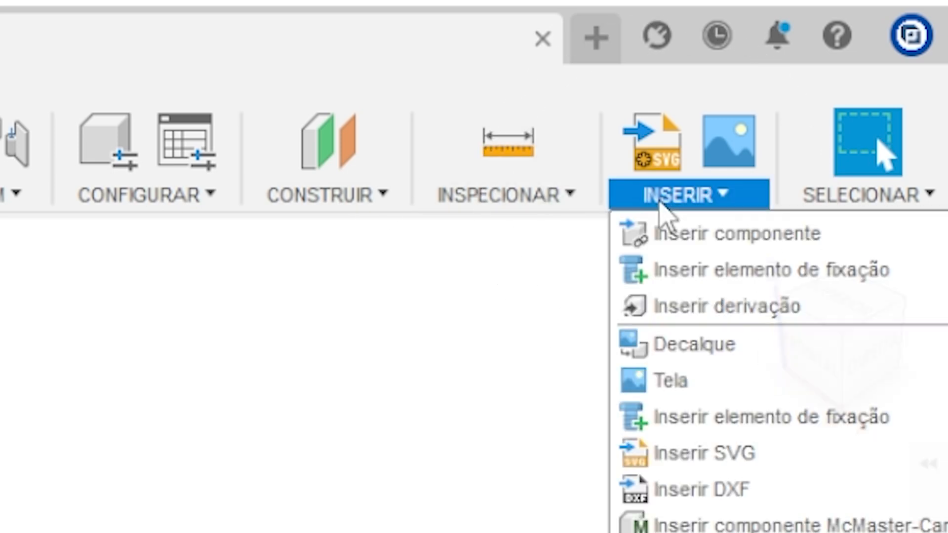
click(711, 380)
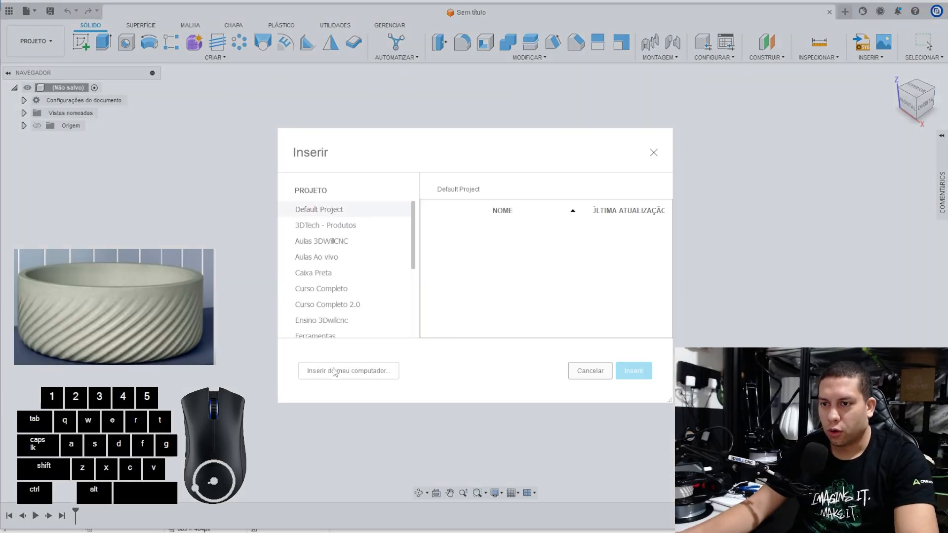
click(335, 371)
double_click(144, 108)
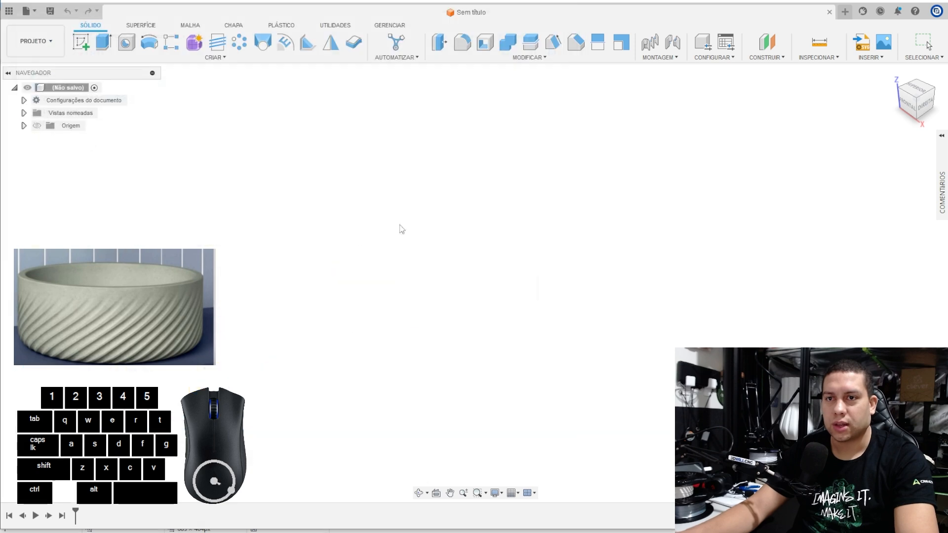
click(494, 274)
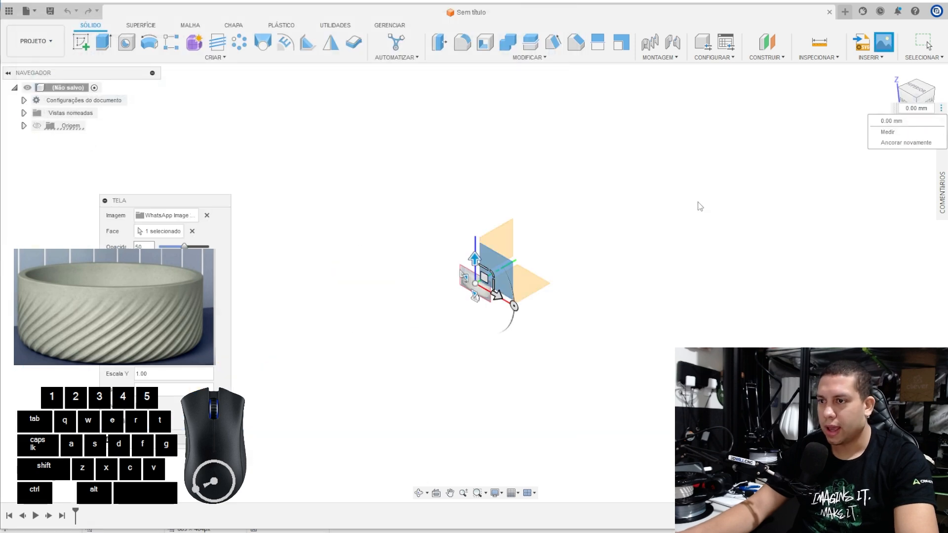
Step: Enlarge the bowl canvas in the front view and shift it vertically by -5 mm
click(909, 100)
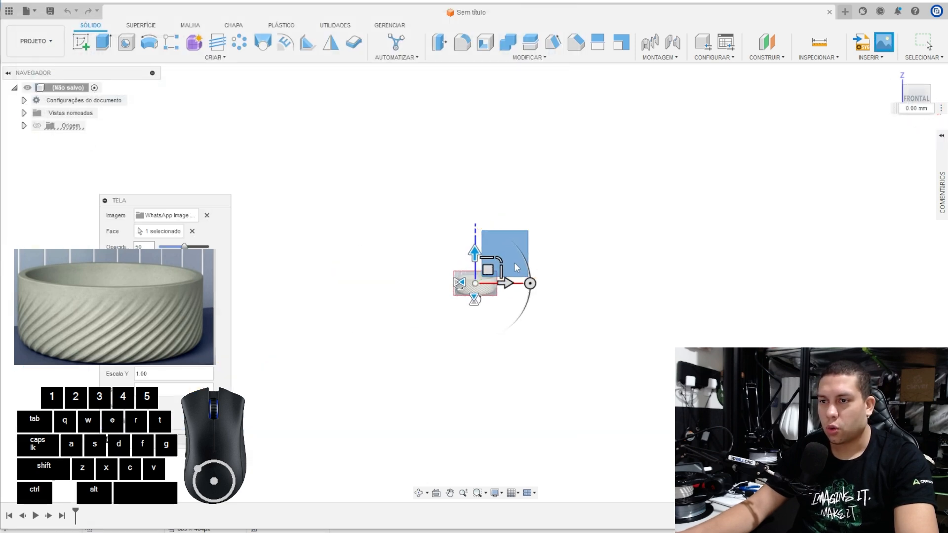
drag(178, 208, 308, 177)
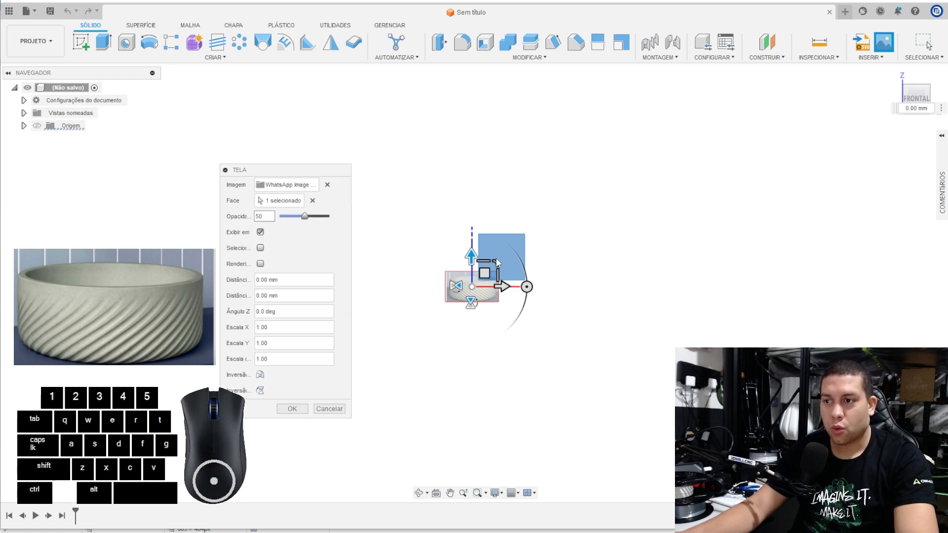
drag(495, 259, 468, 271)
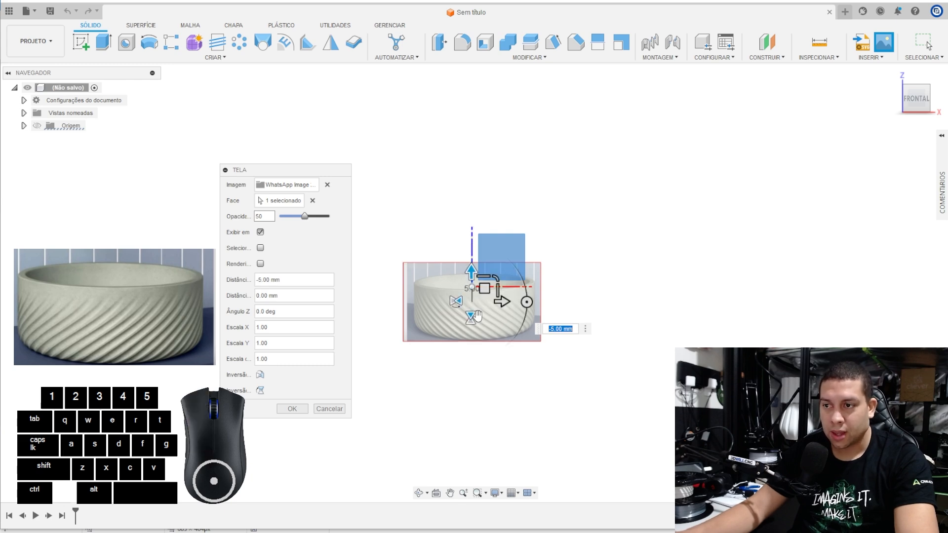
scroll(478, 320, up, 4)
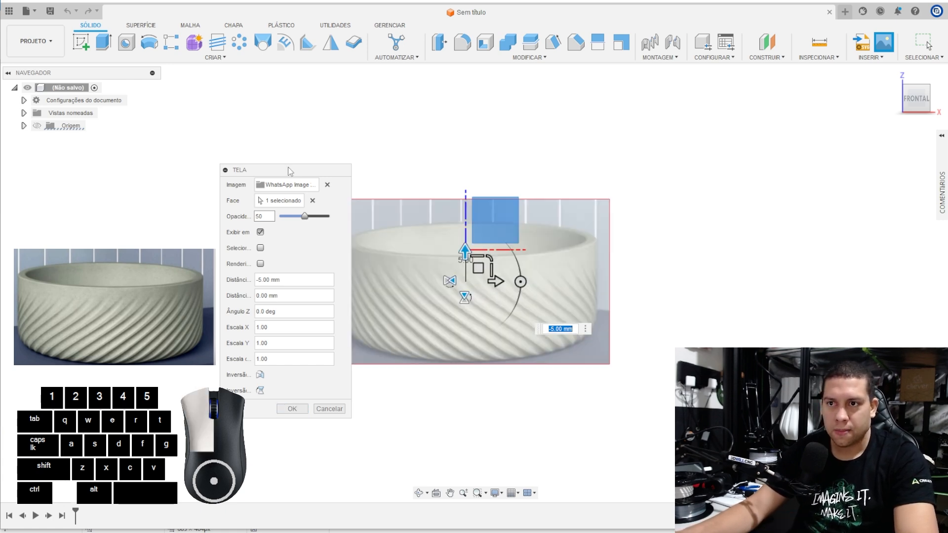
Step: Try flipping the canvas vertically, restore it, mirror it horizontally instead and finish placing it
drag(289, 168, 274, 109)
click(450, 280)
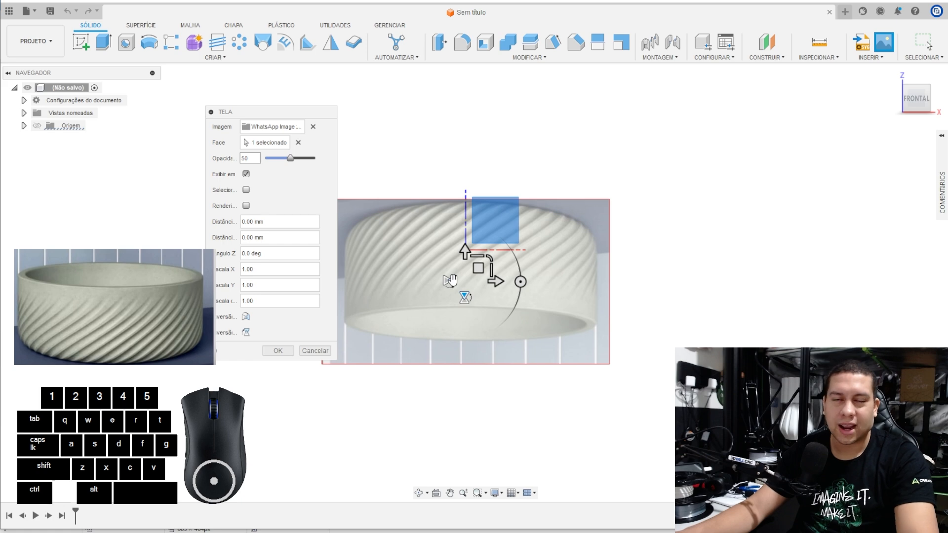
click(450, 280)
click(464, 297)
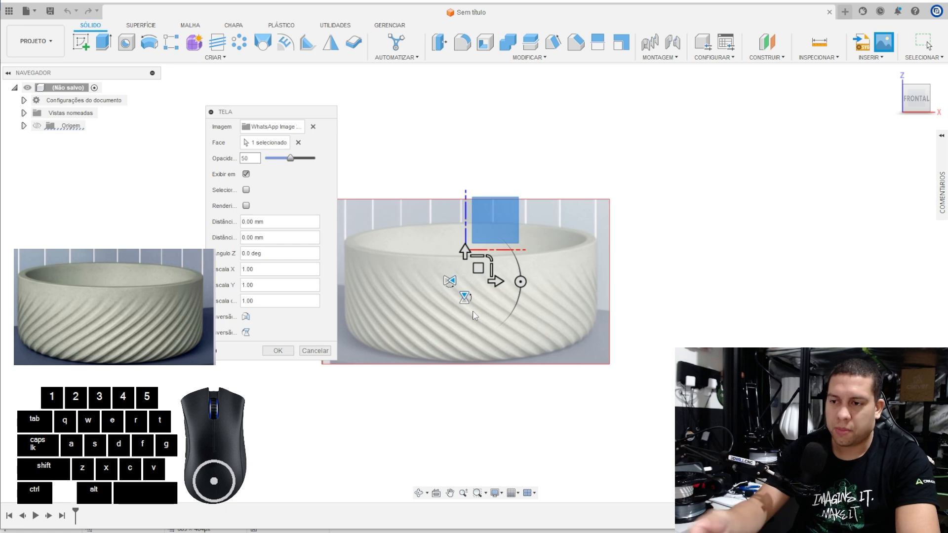
click(280, 357)
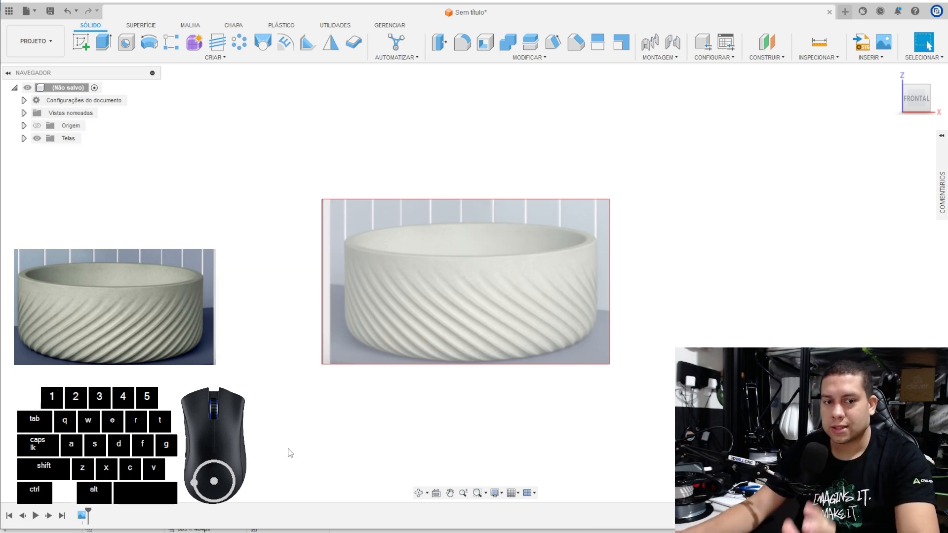
scroll(354, 261, up, 2)
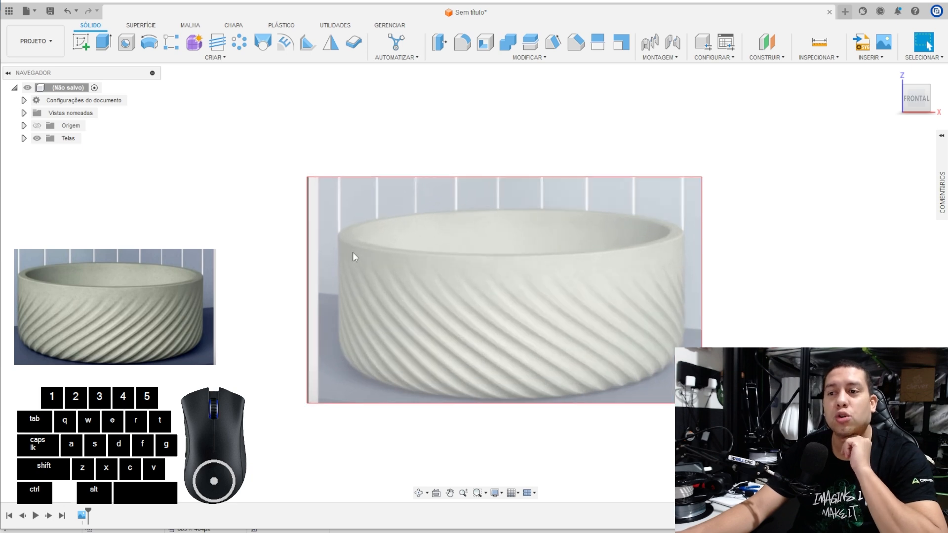
Step: Start calibrating the WhatsApp bowl canvas
middle_drag(460, 253, 413, 209)
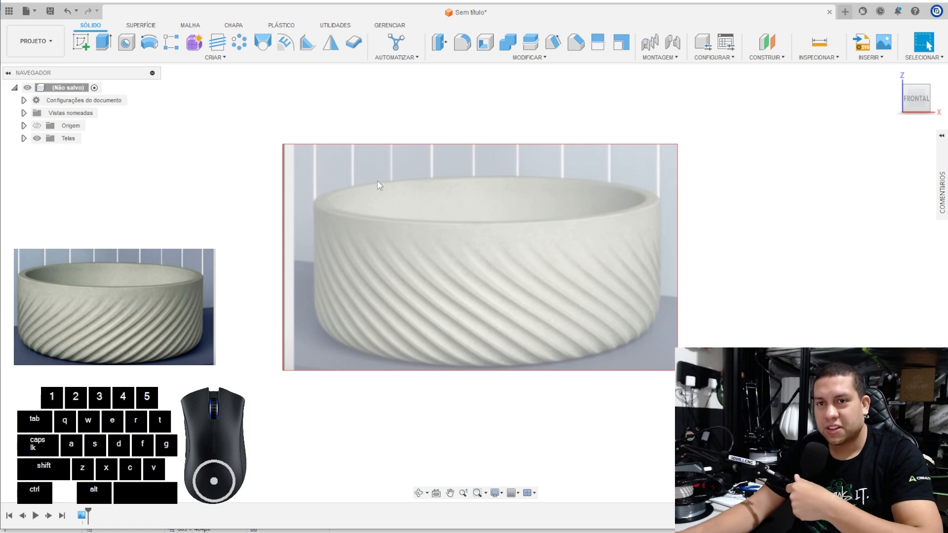
click(24, 139)
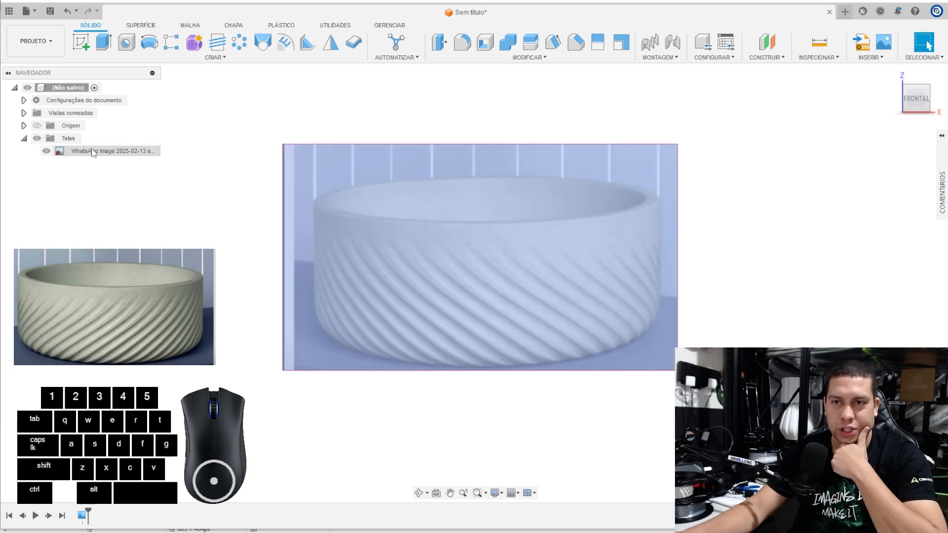
right_click(92, 151)
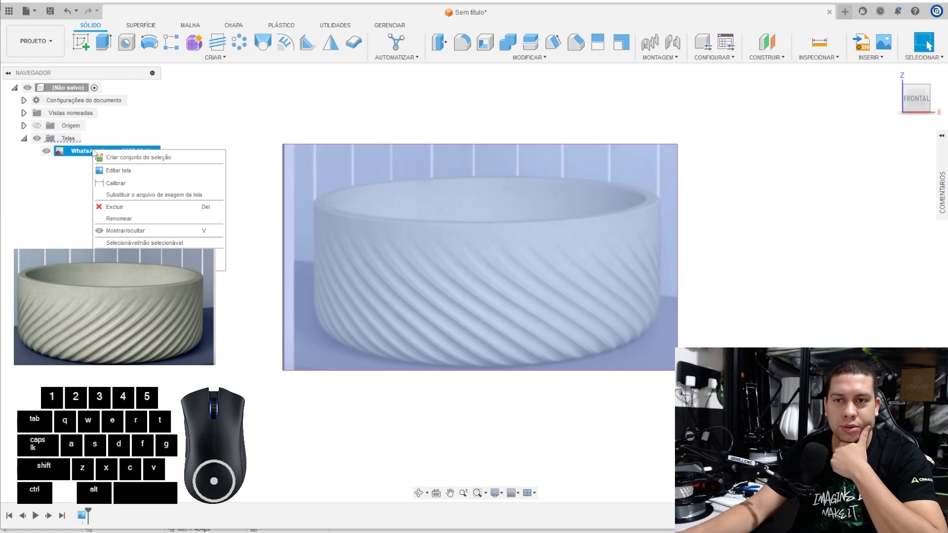
click(117, 183)
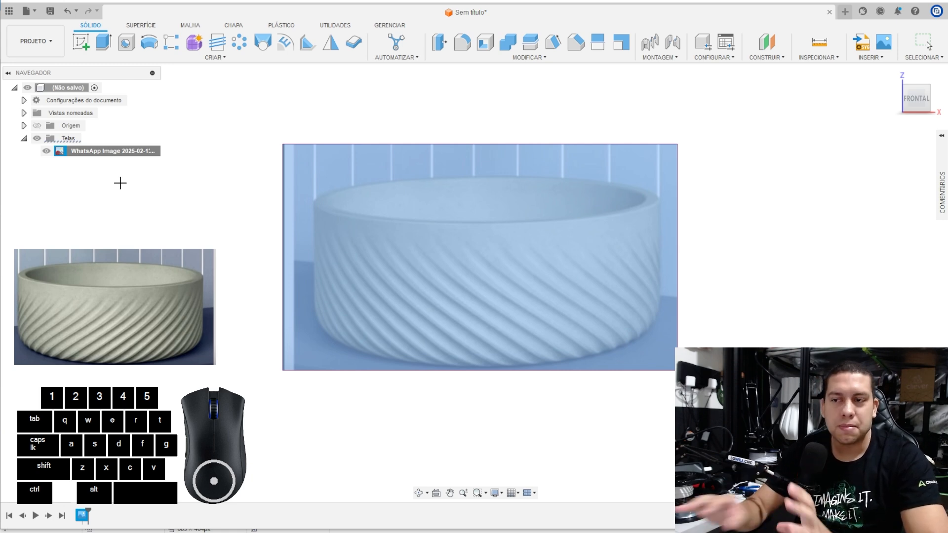
Step: Examine both outer ends of the bowl's rim on the canvas as reference points for the calibration
scroll(350, 205, up, 2)
scroll(350, 205, up, 2)
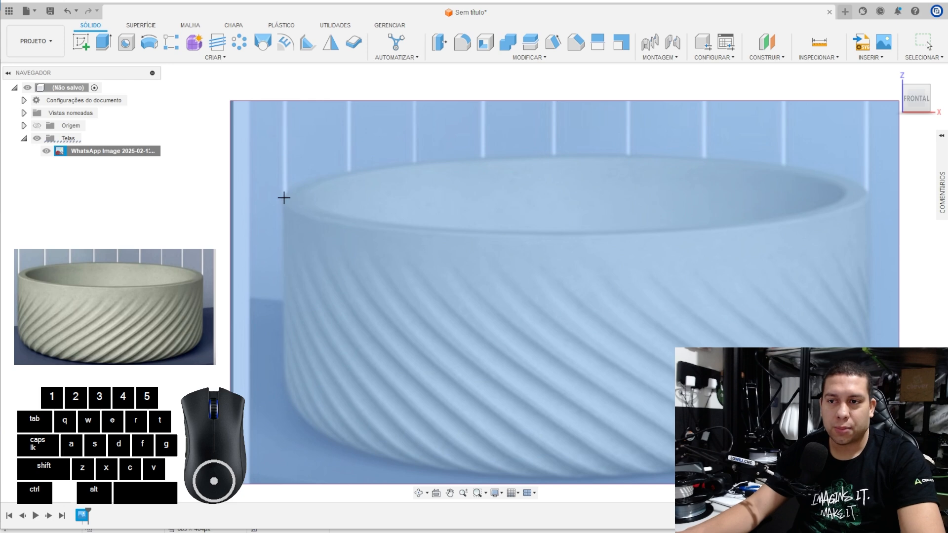
middle_drag(846, 189, 744, 187)
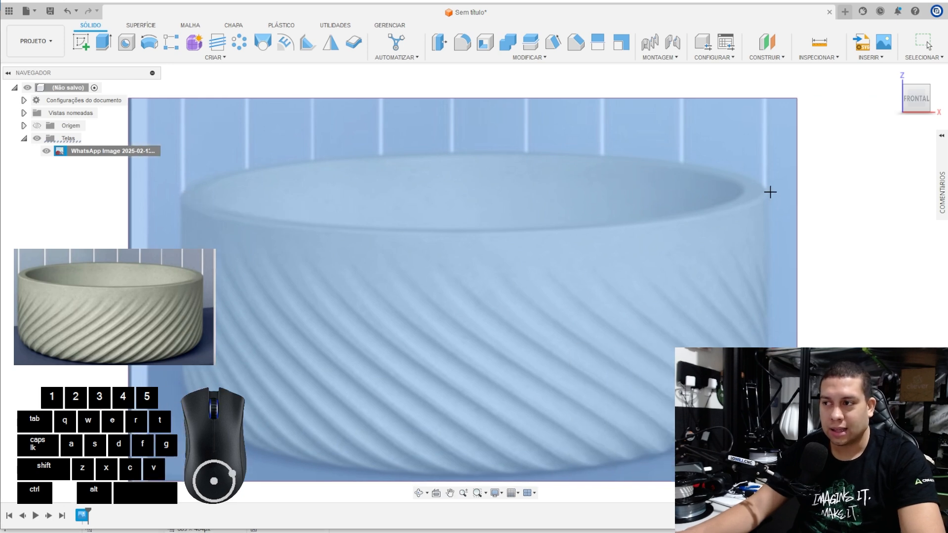
middle_drag(457, 174, 585, 186)
scroll(278, 212, up, 2)
key(ctrl)
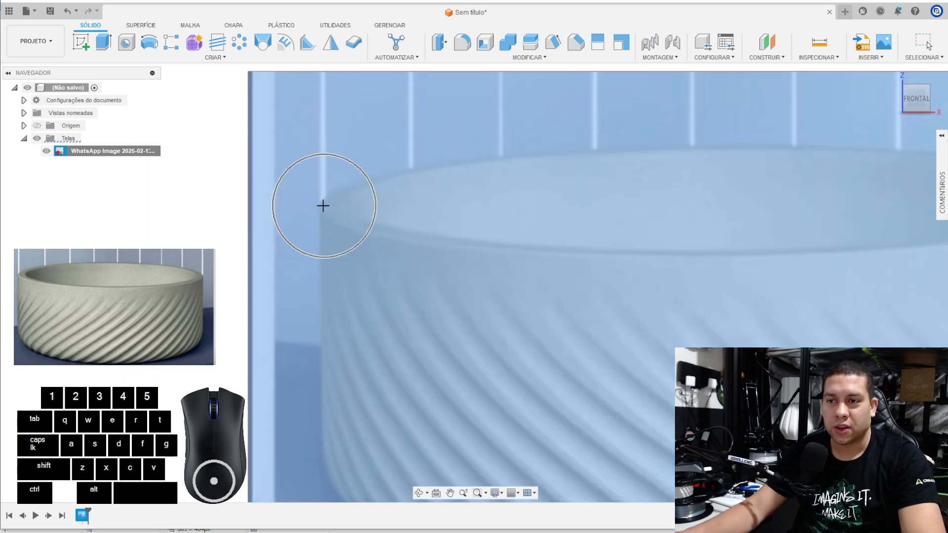
scroll(351, 205, down, 3)
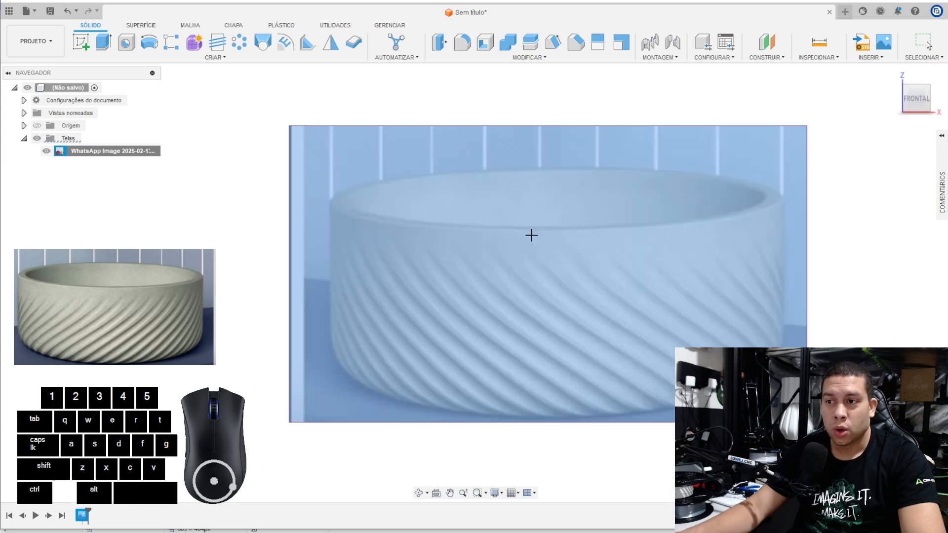
scroll(454, 206, down, 2)
middle_drag(531, 235, 488, 231)
scroll(503, 254, up, 3)
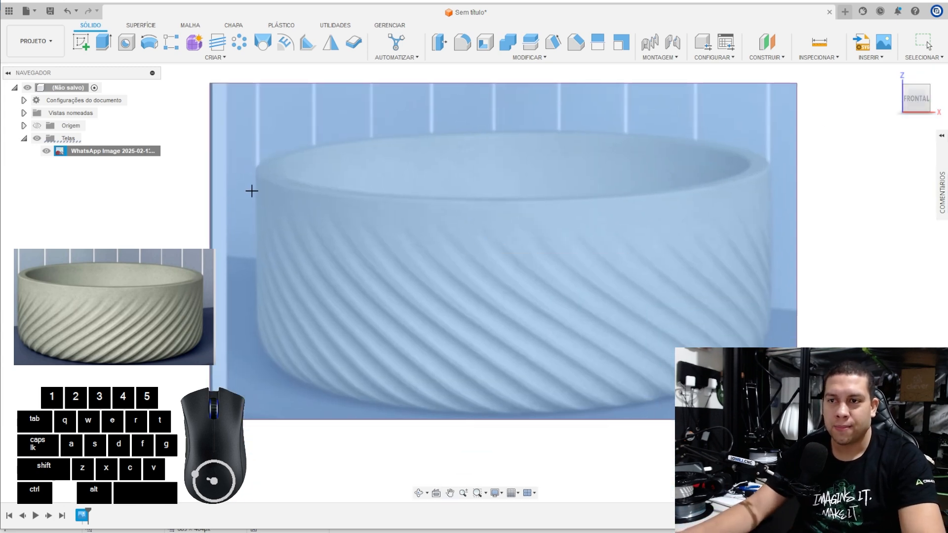
scroll(573, 251, up, 1)
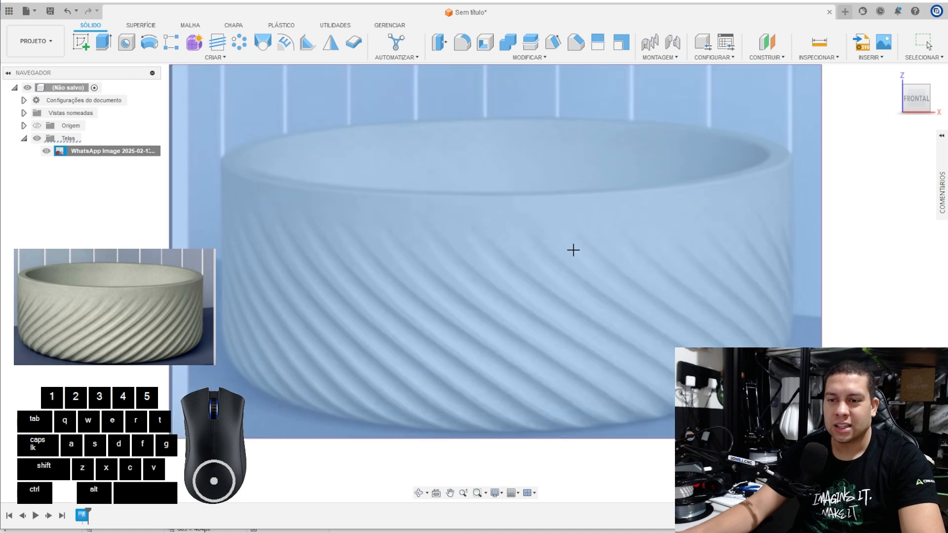
scroll(573, 250, down, 2)
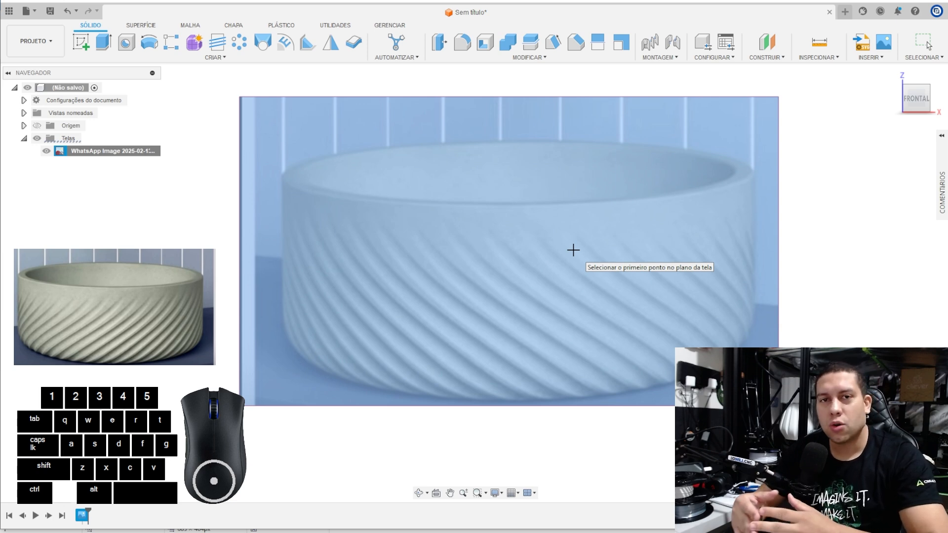
scroll(429, 275, down, 1)
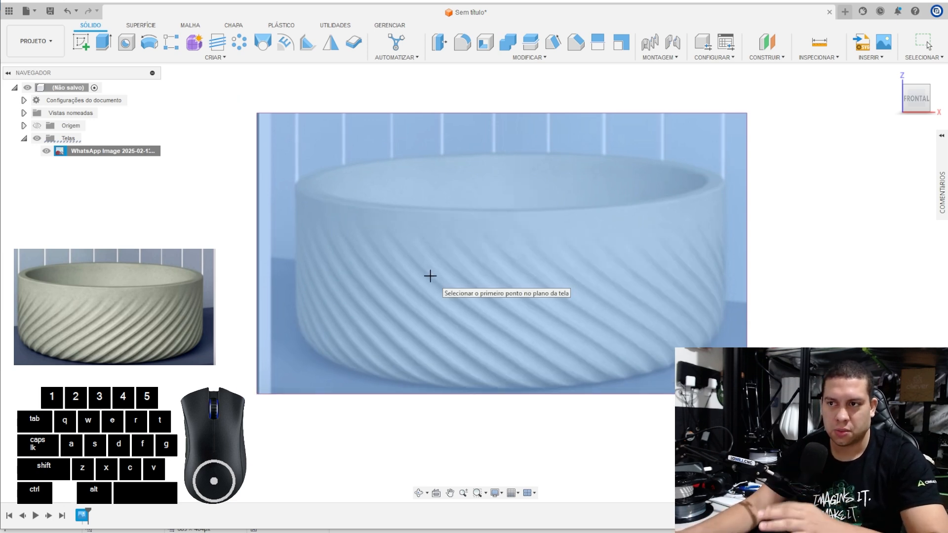
middle_drag(401, 169, 363, 176)
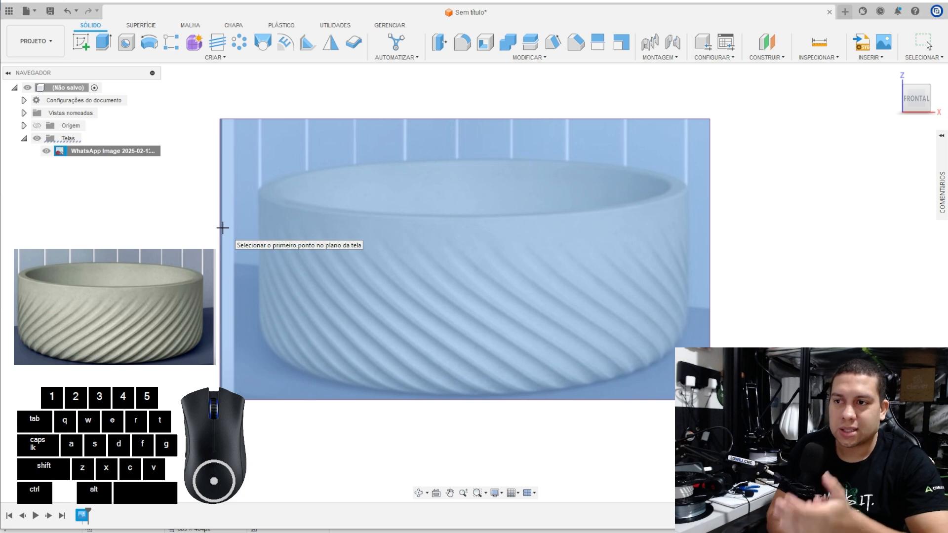
scroll(233, 186, up, 5)
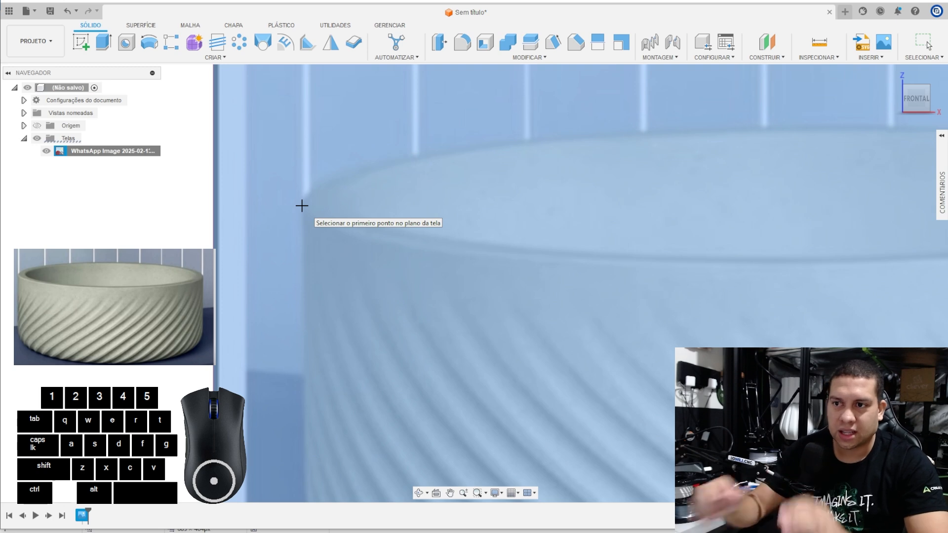
key(ctrl)
key(ctrl)
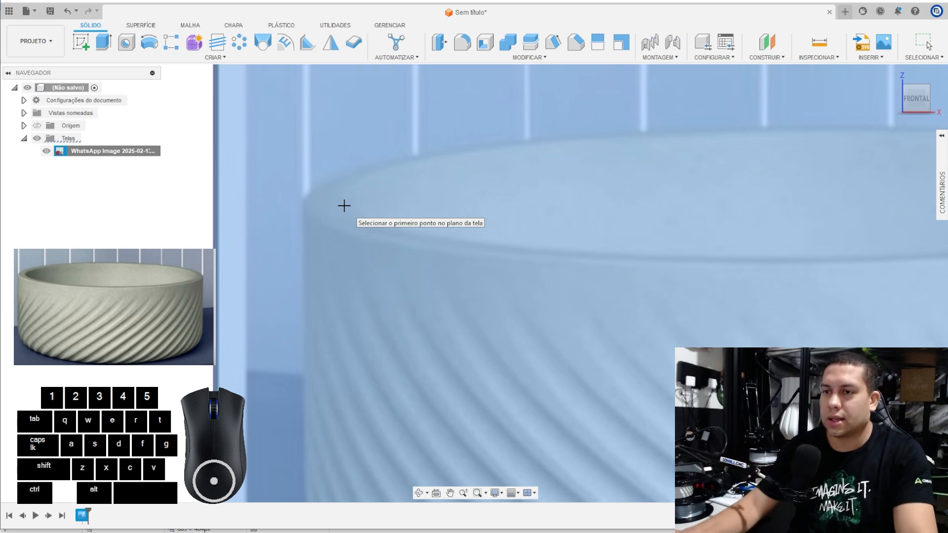
Step: Calibrate the canvas by picking both outer ends of the bowl's rim and setting their distance to 250 mm
scroll(341, 204, down, 4)
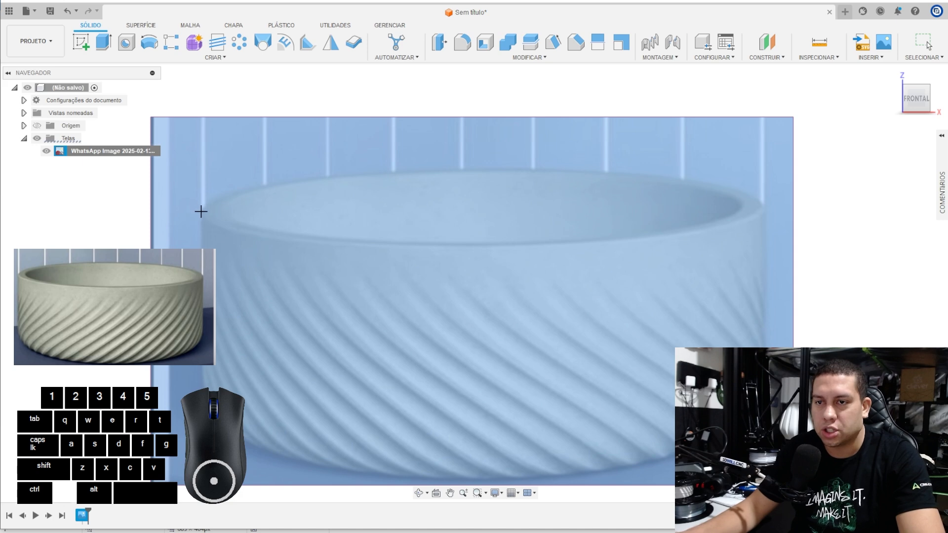
click(201, 212)
click(765, 210)
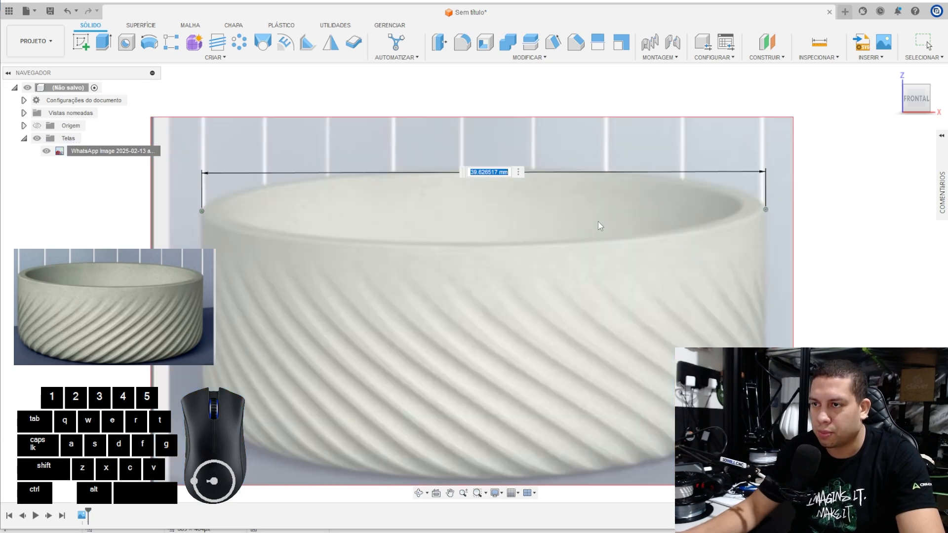
scroll(597, 222, down, 3)
scroll(572, 223, up, 3)
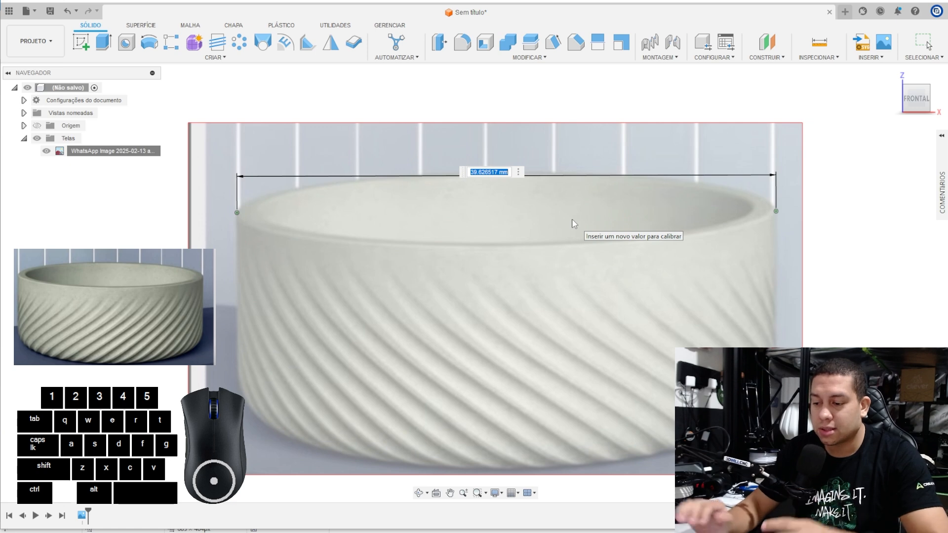
text(2)
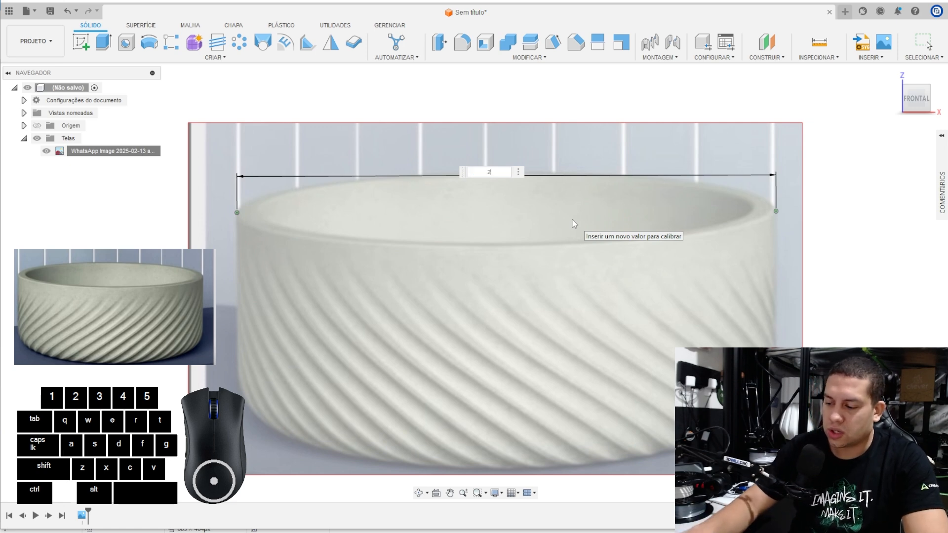
text(50)
key(Return)
scroll(573, 223, down, 5)
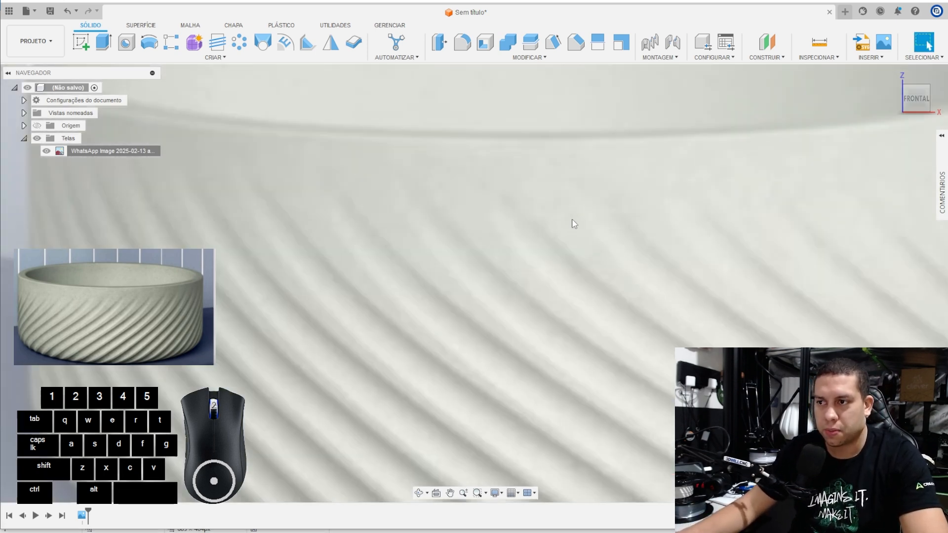
middle_drag(571, 220, 513, 231)
scroll(527, 237, up, 2)
scroll(514, 230, down, 1)
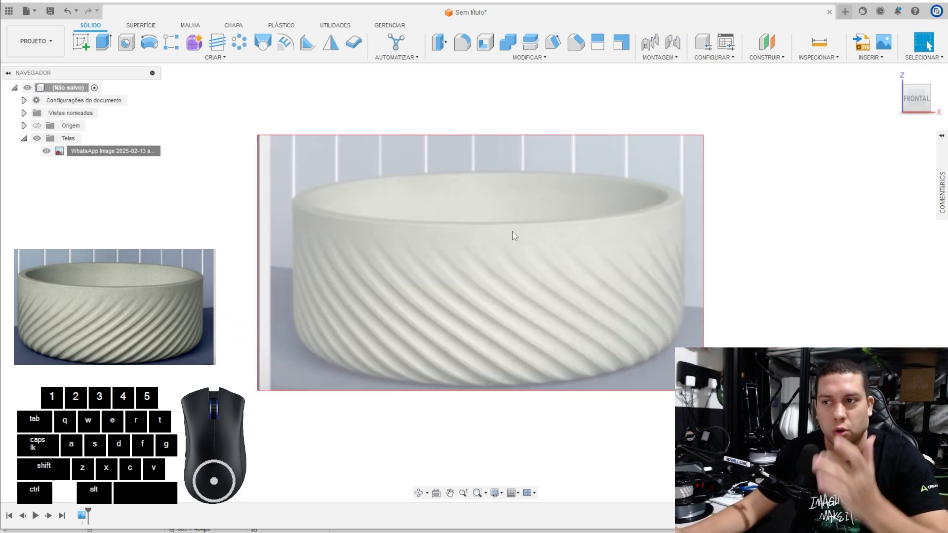
scroll(506, 232, down, 2)
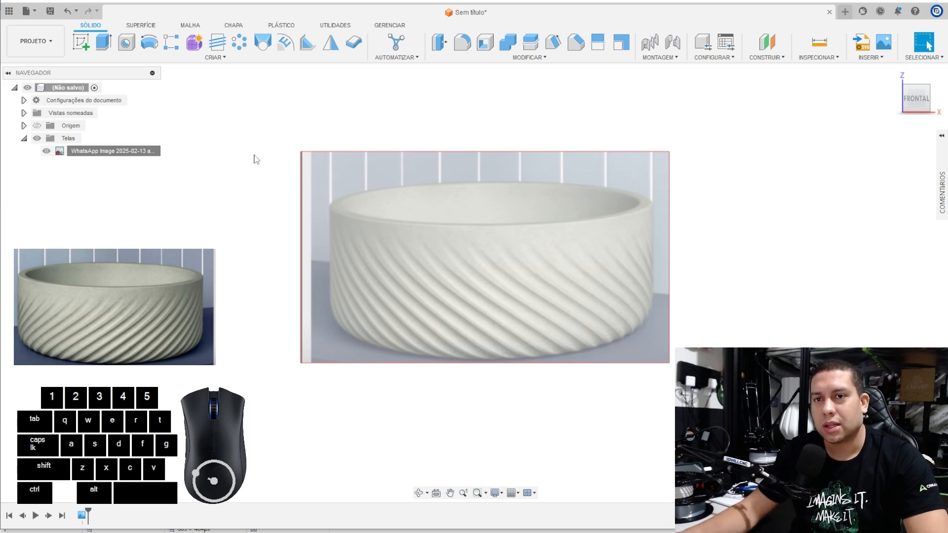
Step: Show the origin and shift the bowl canvas by about -27.3 mm vertically and -4.5 mm horizontally
click(50, 126)
click(38, 126)
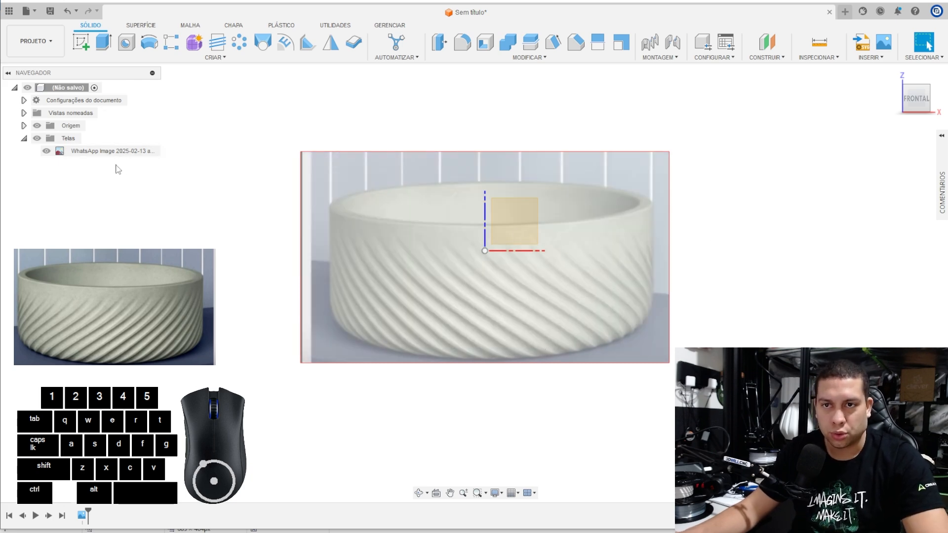
right_click(103, 156)
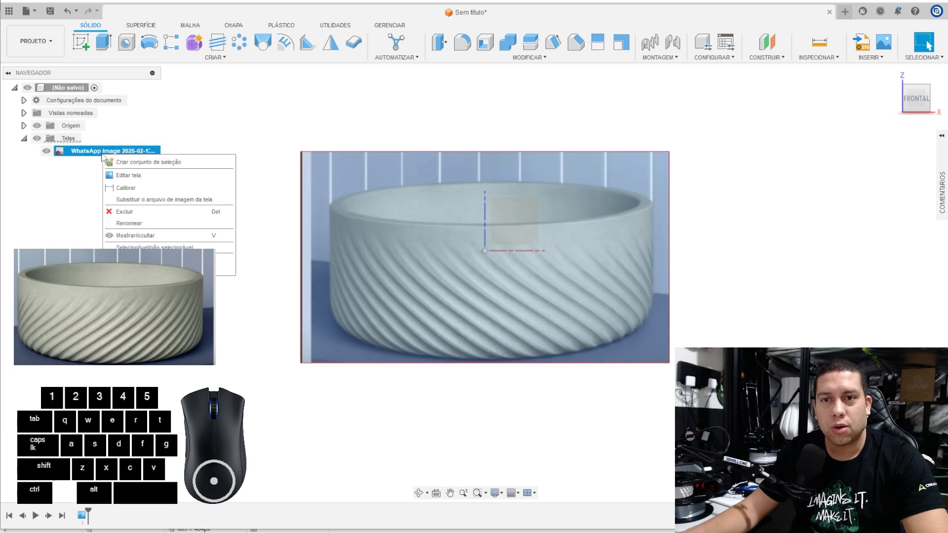
click(125, 175)
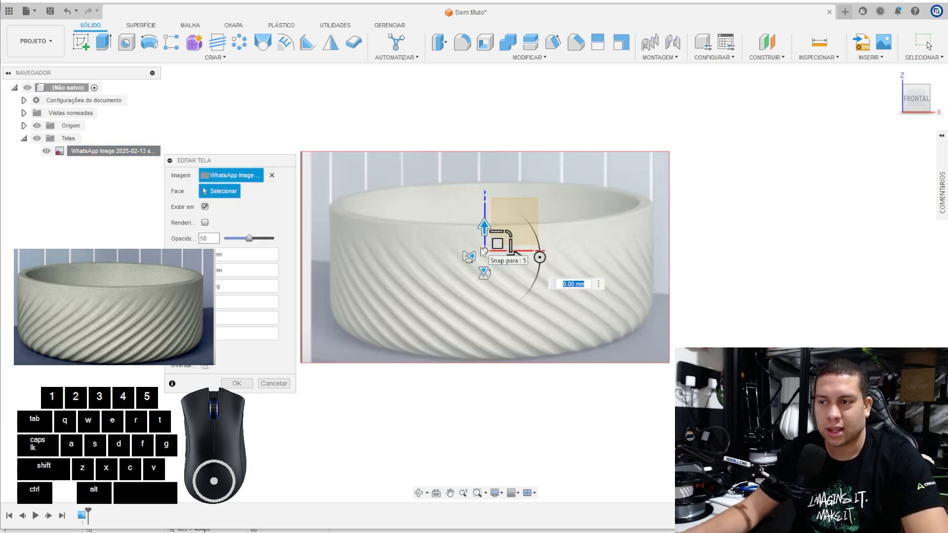
drag(497, 244, 491, 279)
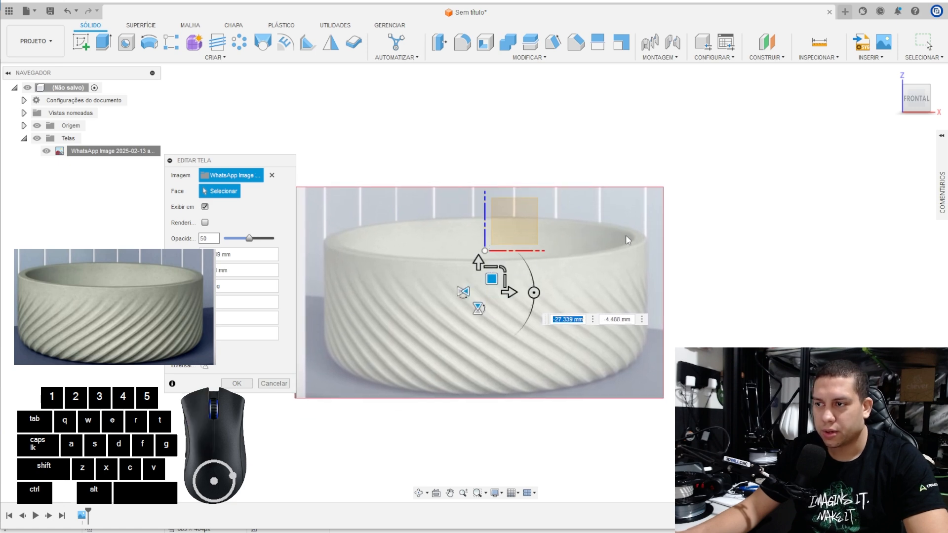
click(270, 383)
click(715, 217)
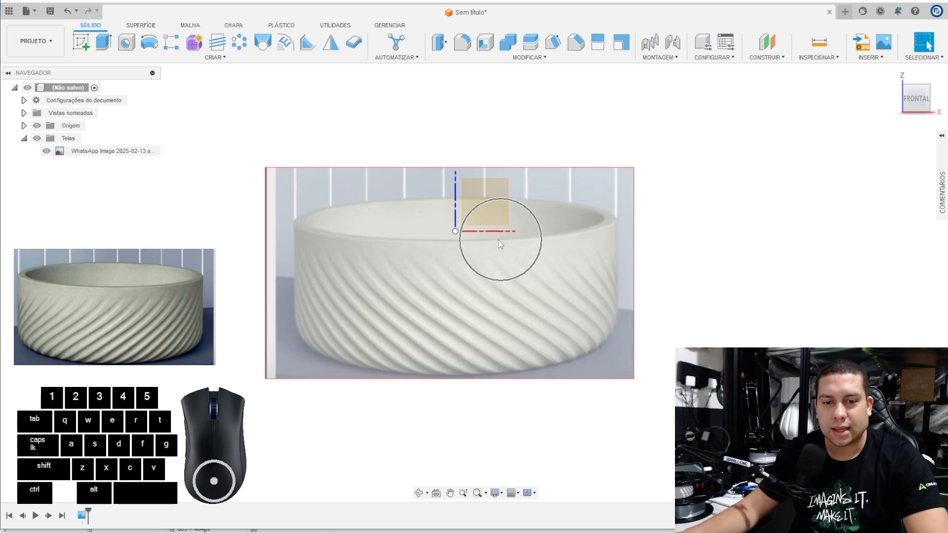
Step: Create a sketch on the front plane and draw a 110 mm vertical line from the origin down to the bowl's base
click(81, 42)
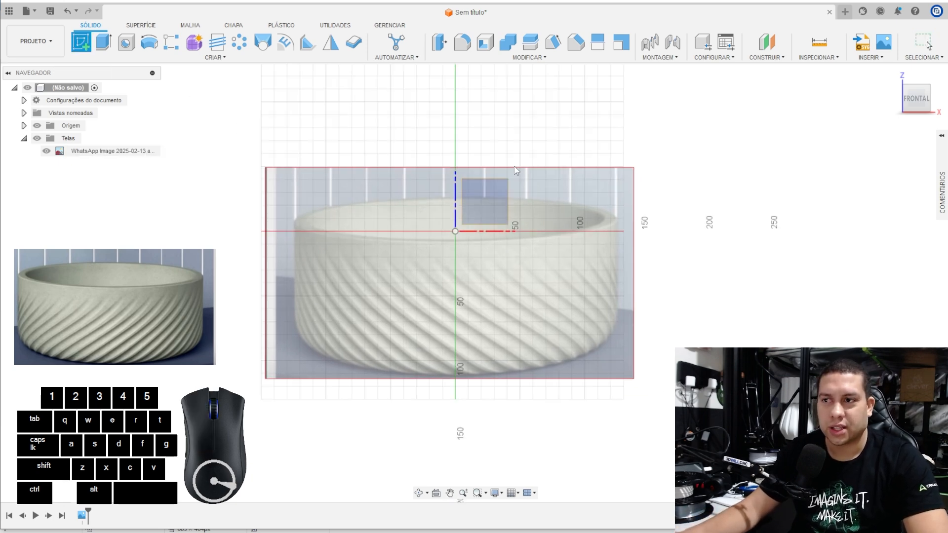
click(493, 195)
key(l)
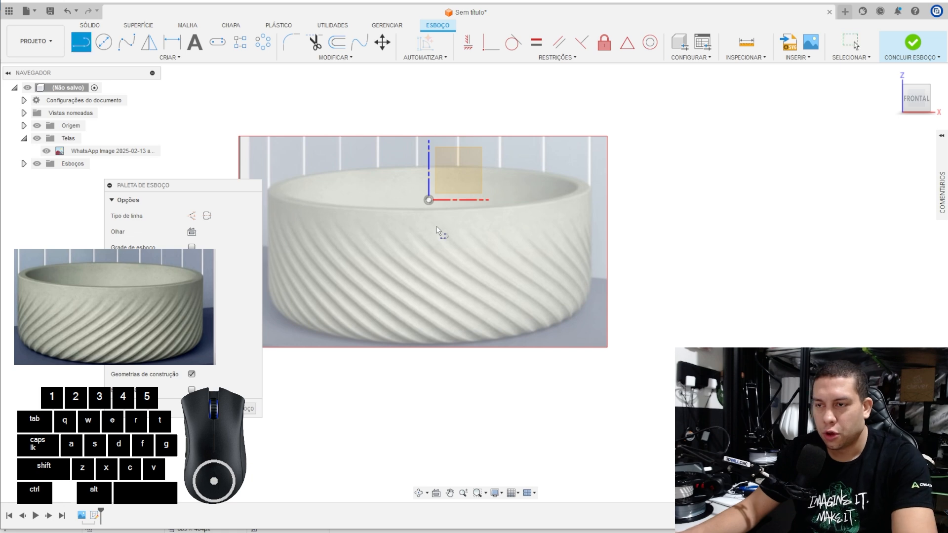
click(428, 201)
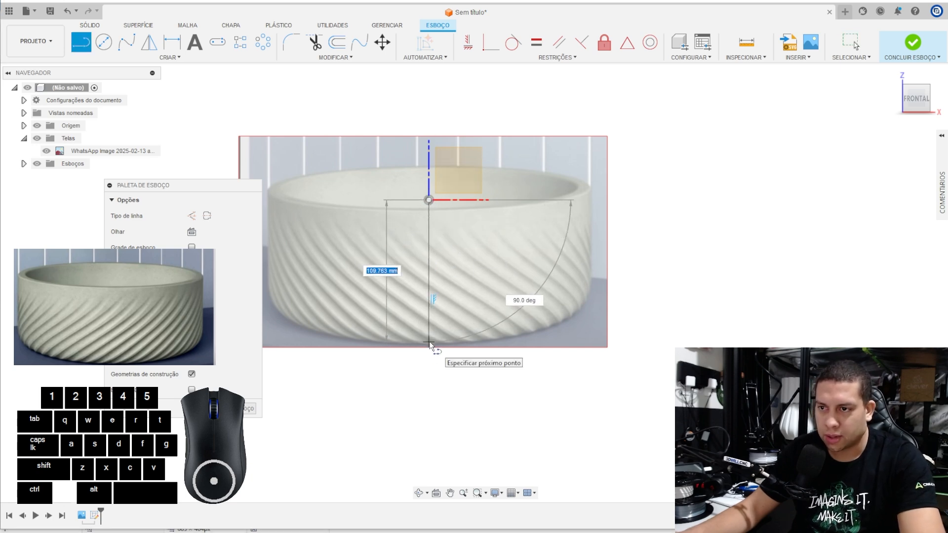
text(110)
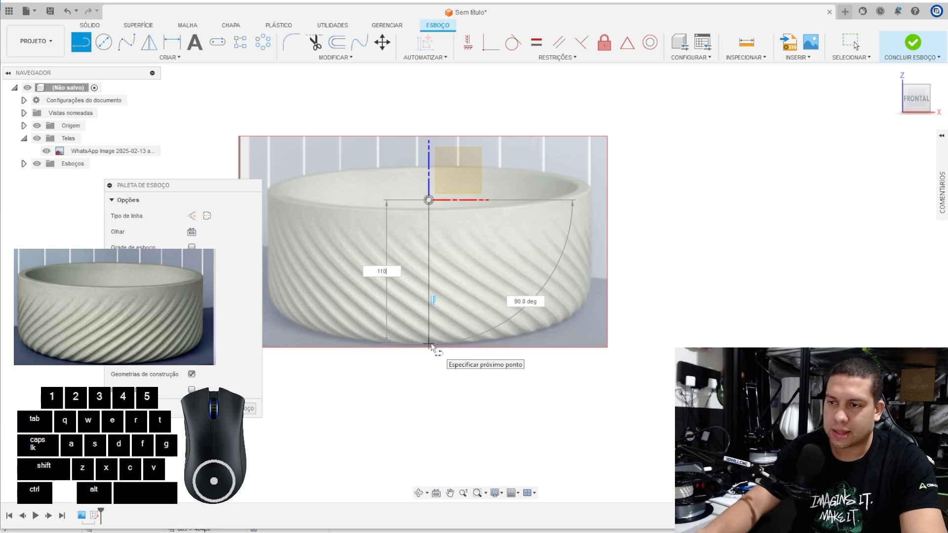
key(Return)
key(Escape)
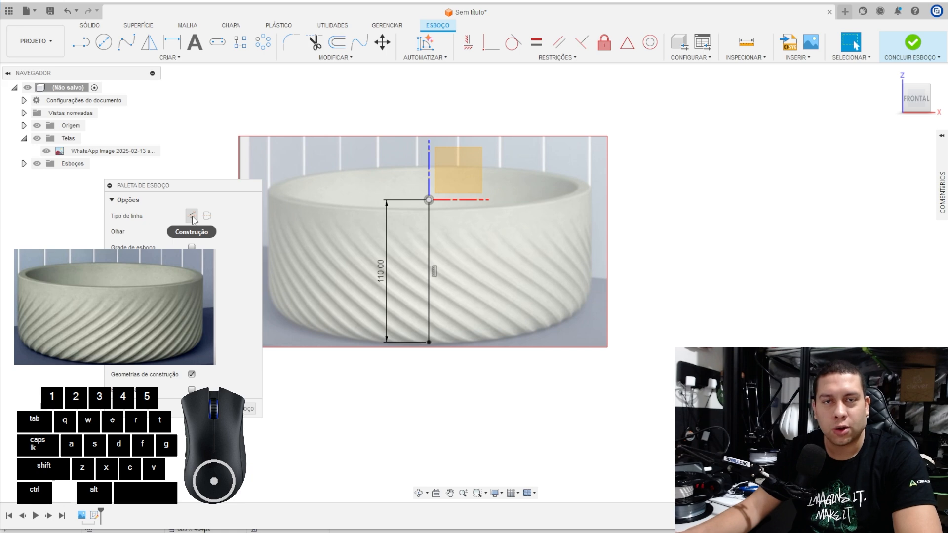
Step: Draw a horizontal construction line from the origin to the bowl's outer edge, and switch construction mode back off
click(83, 44)
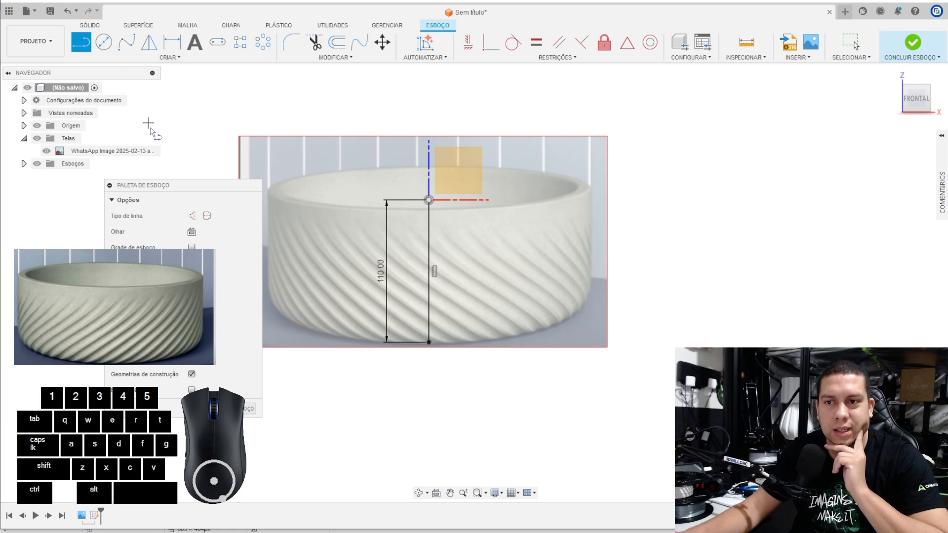
click(190, 216)
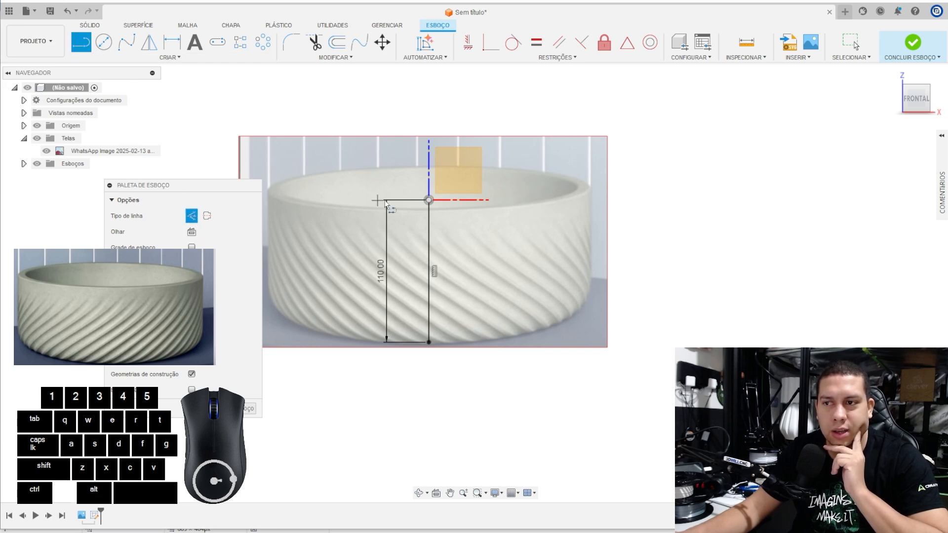
click(428, 200)
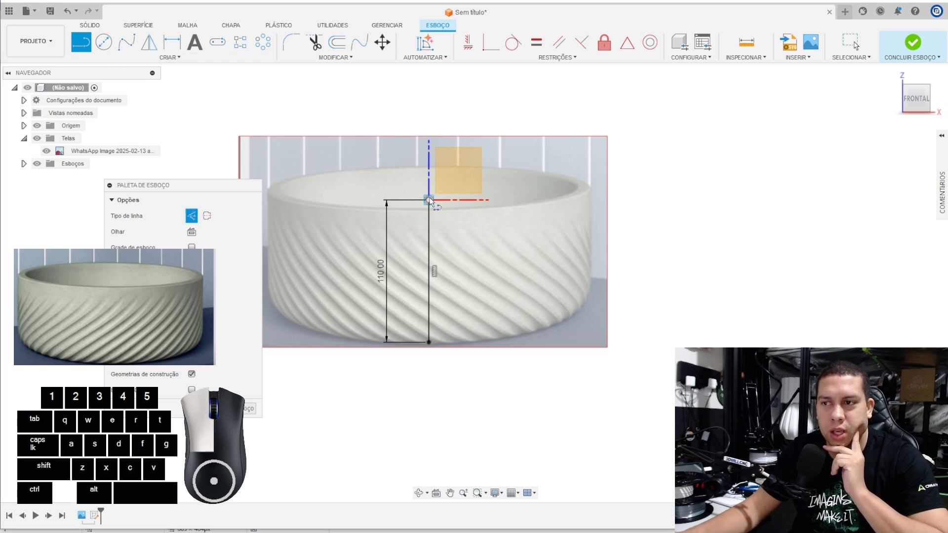
click(590, 200)
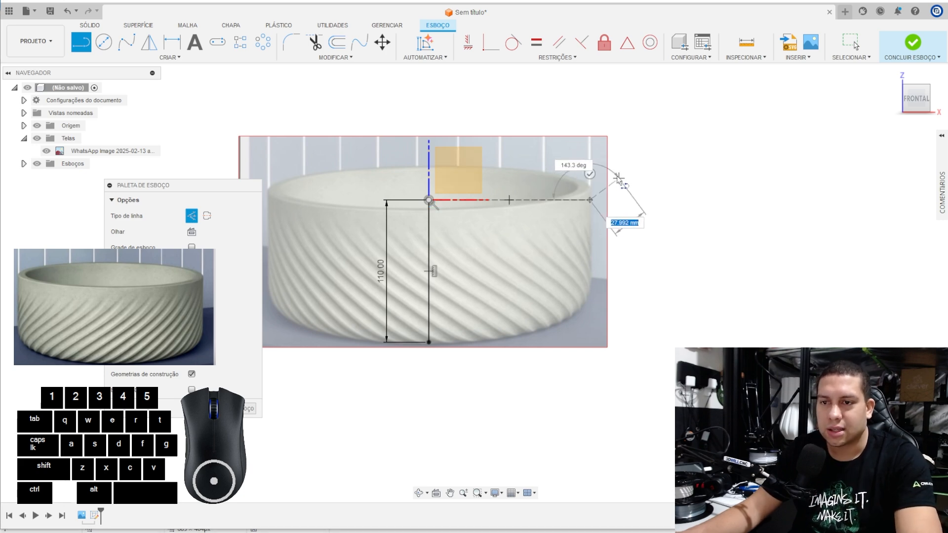
key(Escape)
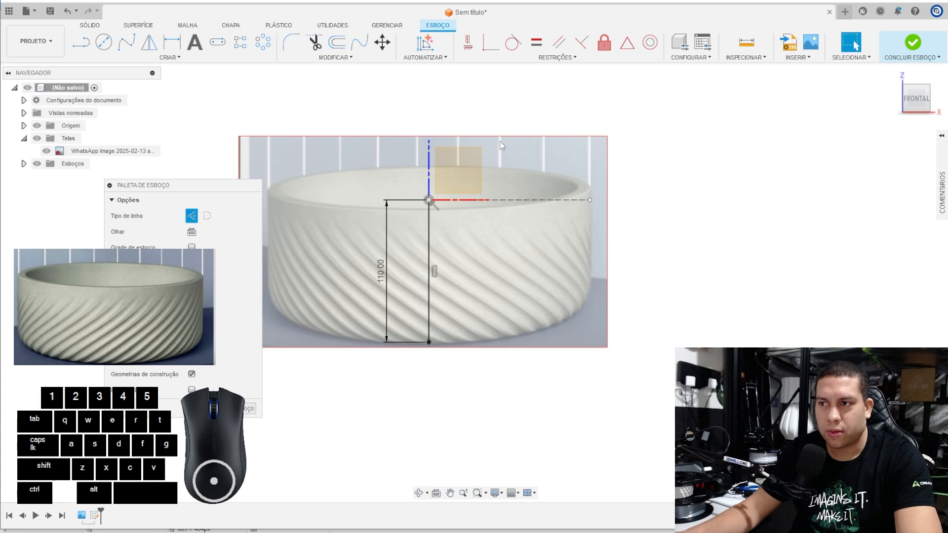
click(192, 216)
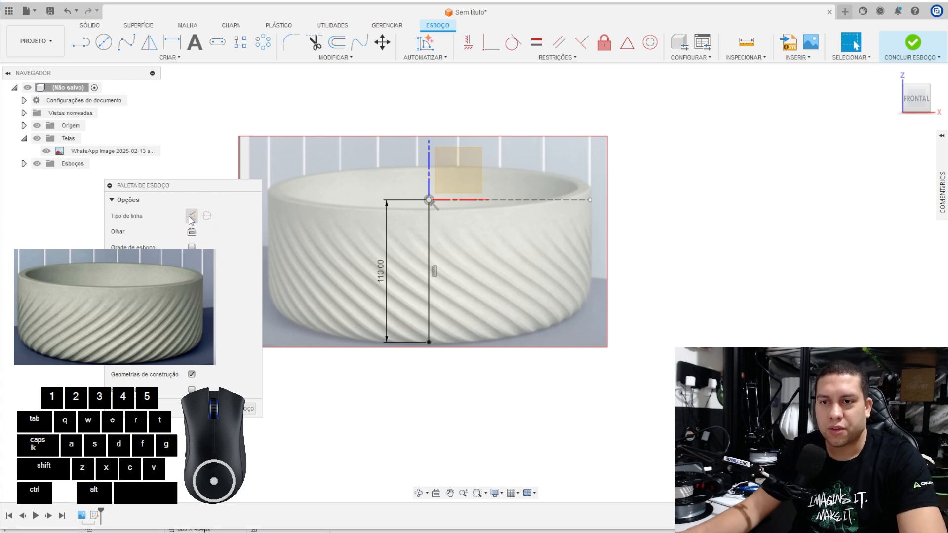
click(79, 45)
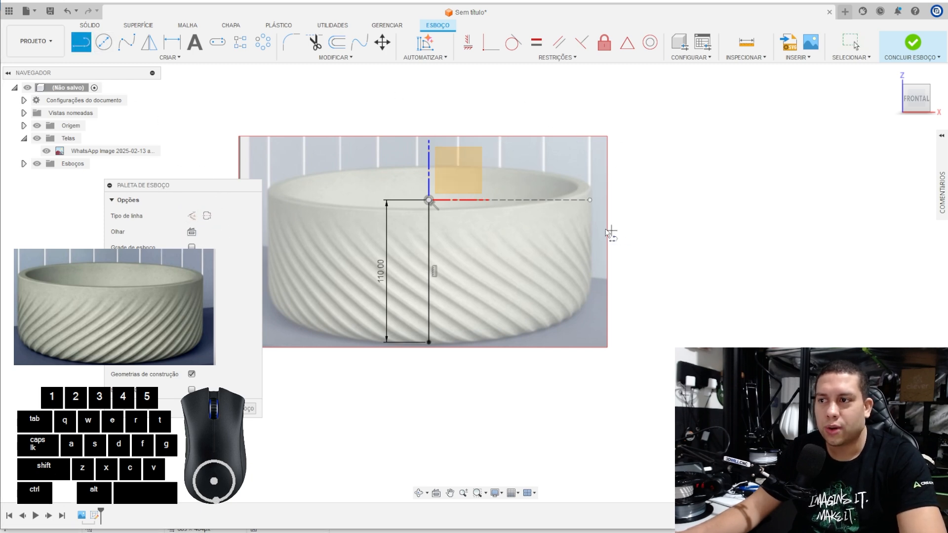
scroll(597, 219, up, 5)
scroll(564, 170, down, 2)
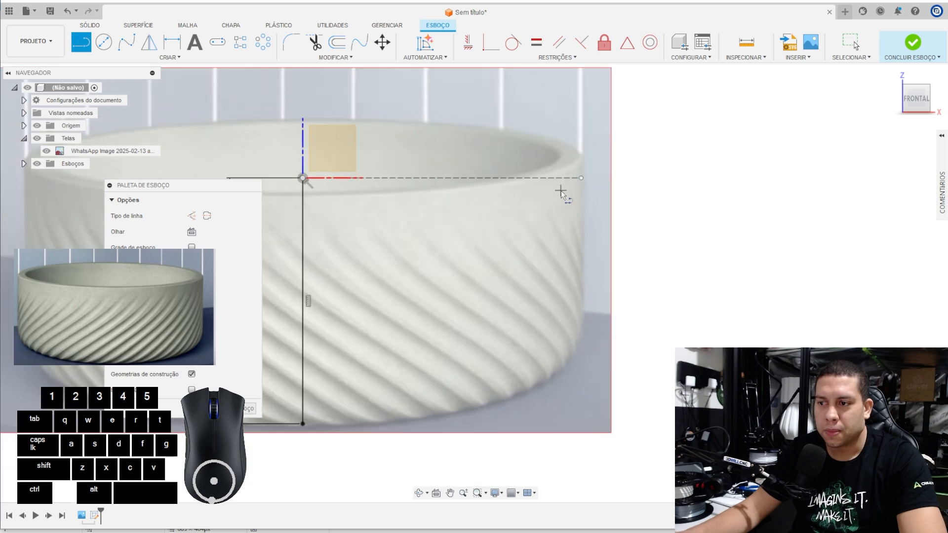
middle_drag(560, 187, 567, 180)
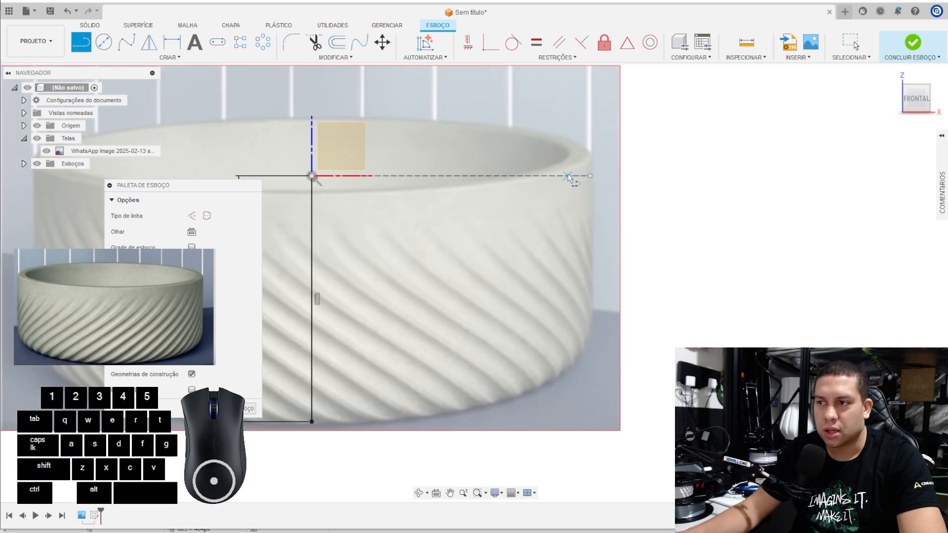
click(169, 57)
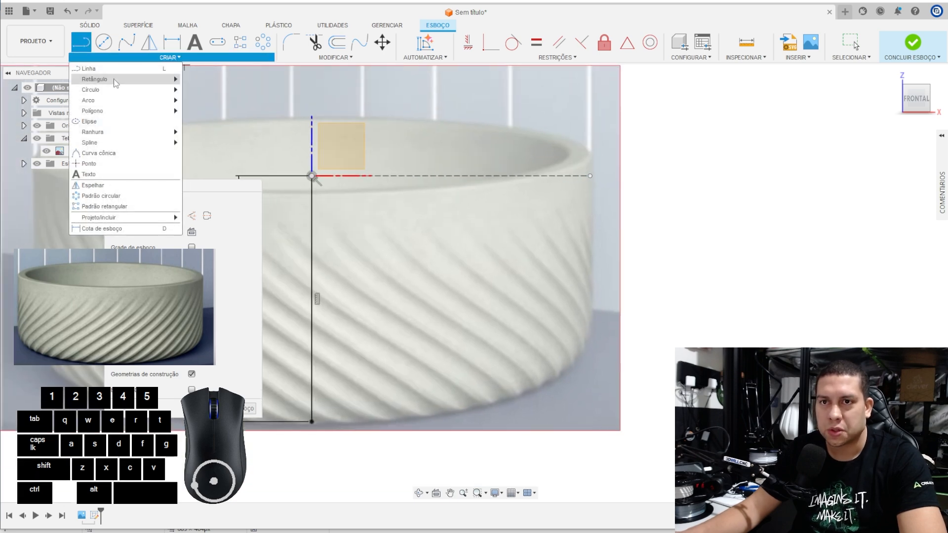
click(212, 79)
click(571, 173)
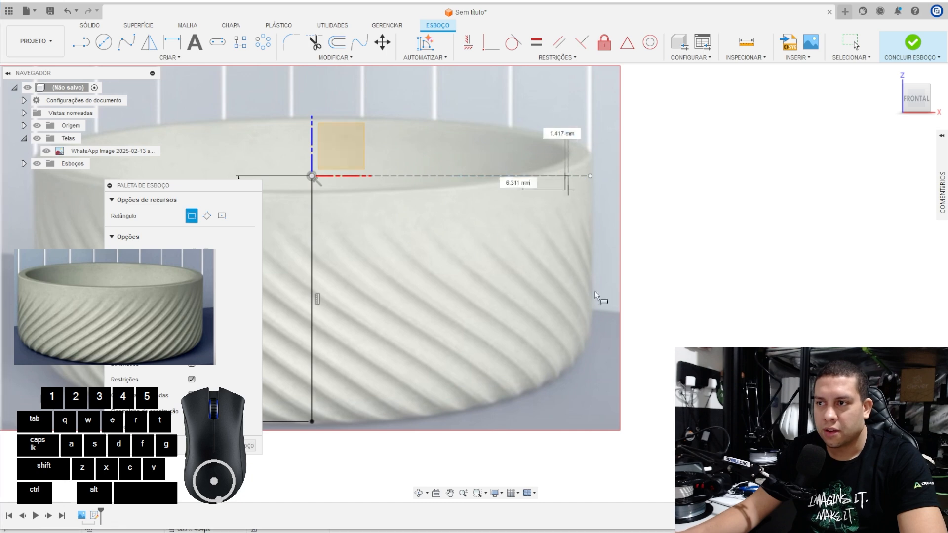
key(Escape)
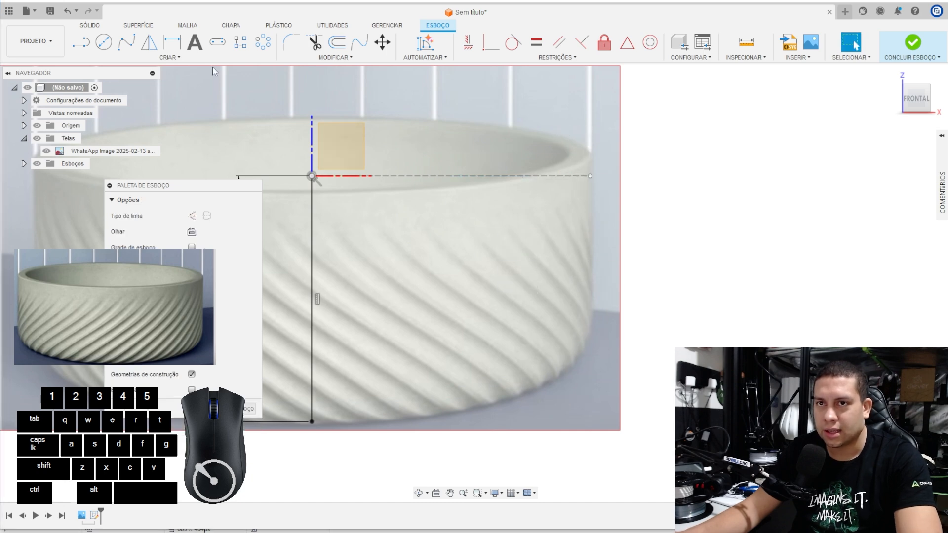
Step: Draw the outer profile from the construction line's end: about 77 mm down, about 32 mm slanting inward, then to the 110 mm line's lower end
click(93, 44)
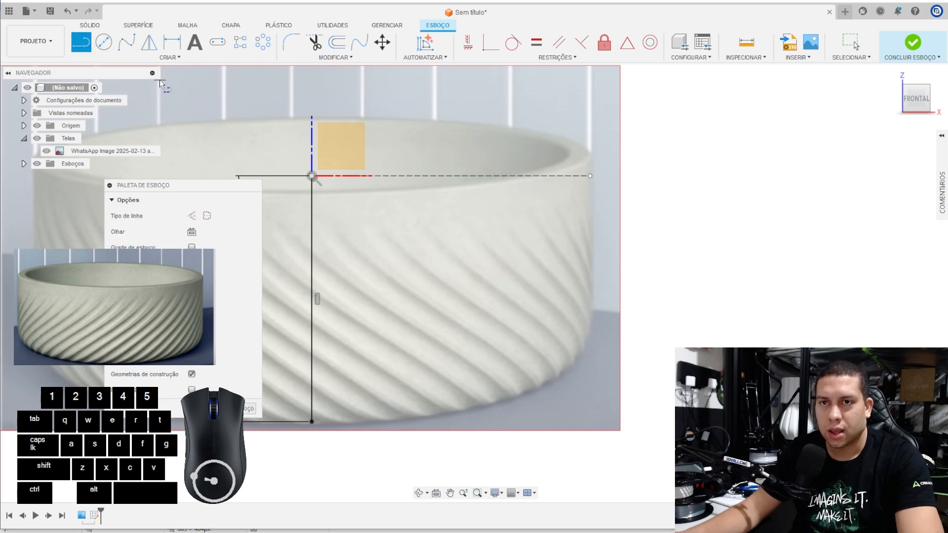
click(590, 175)
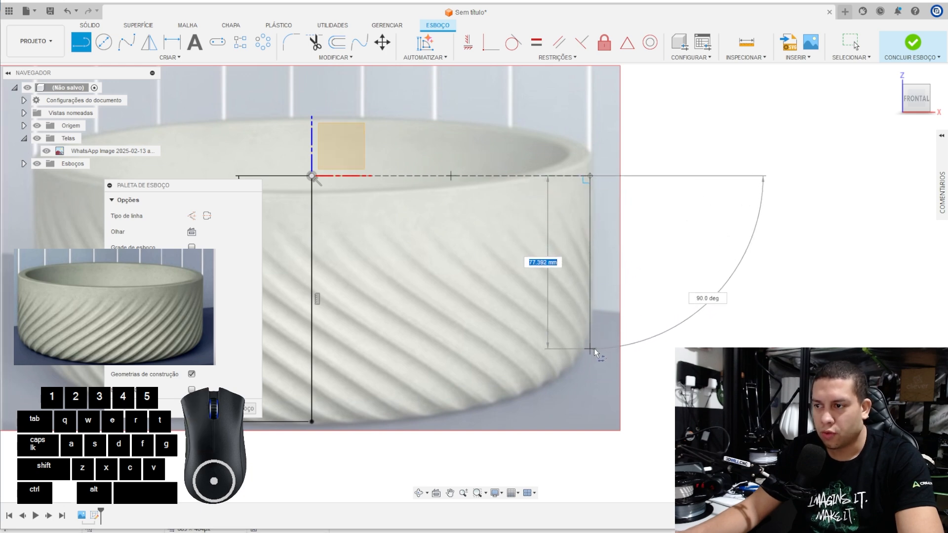
click(590, 346)
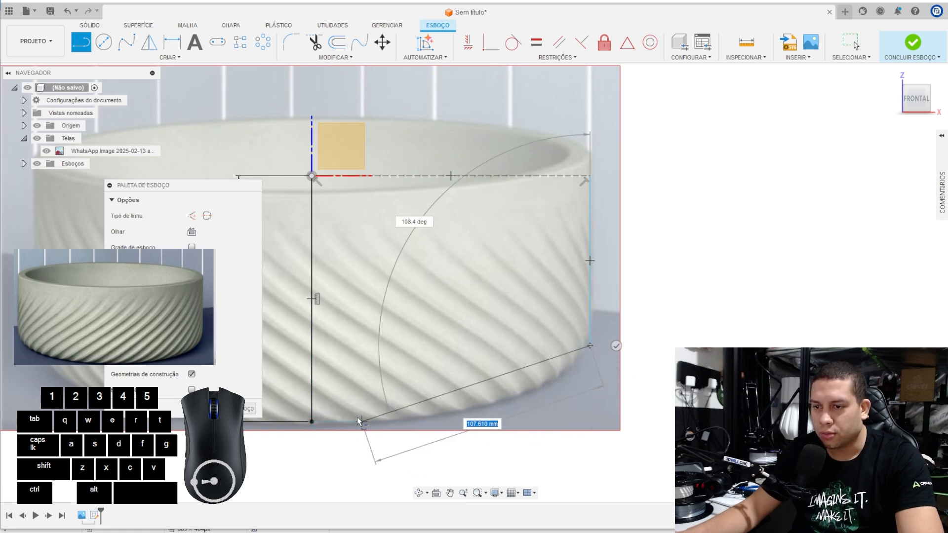
click(555, 409)
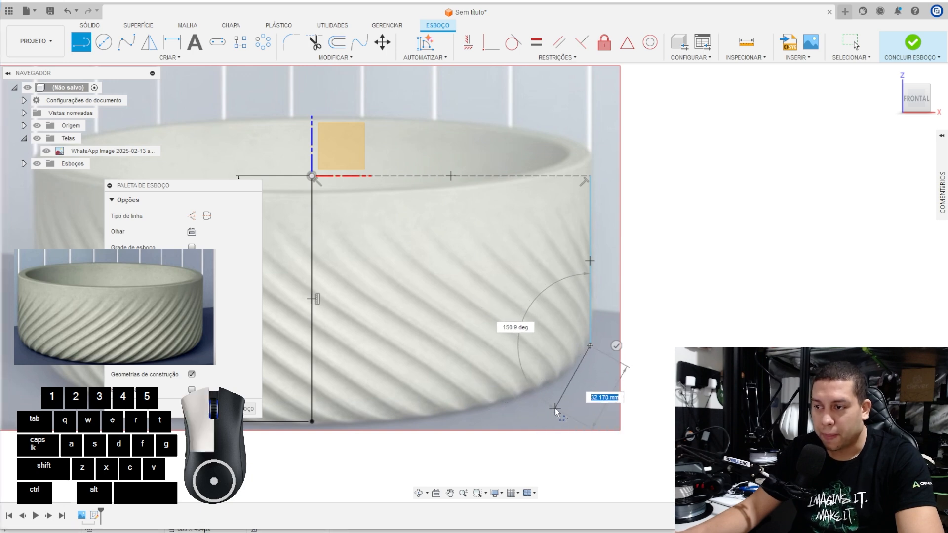
click(312, 422)
key(Escape)
scroll(409, 258, down, 2)
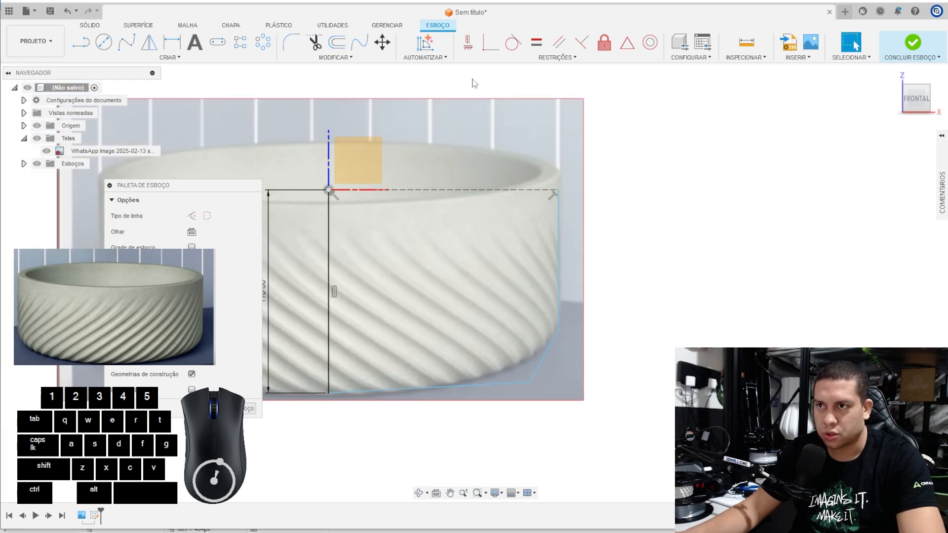
Step: Constrain the profile's base line to horizontal and nudge the wall's lower corner slightly inward
click(471, 46)
click(467, 386)
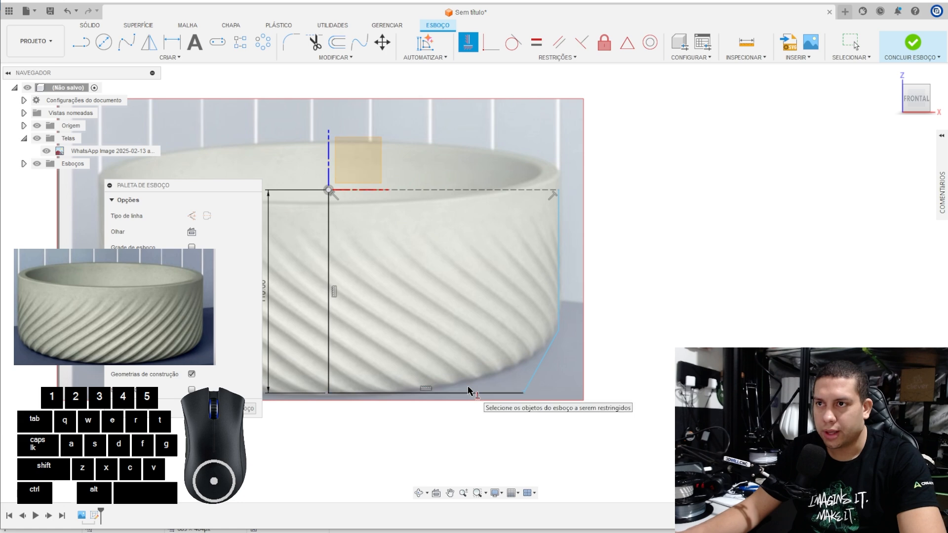
key(Escape)
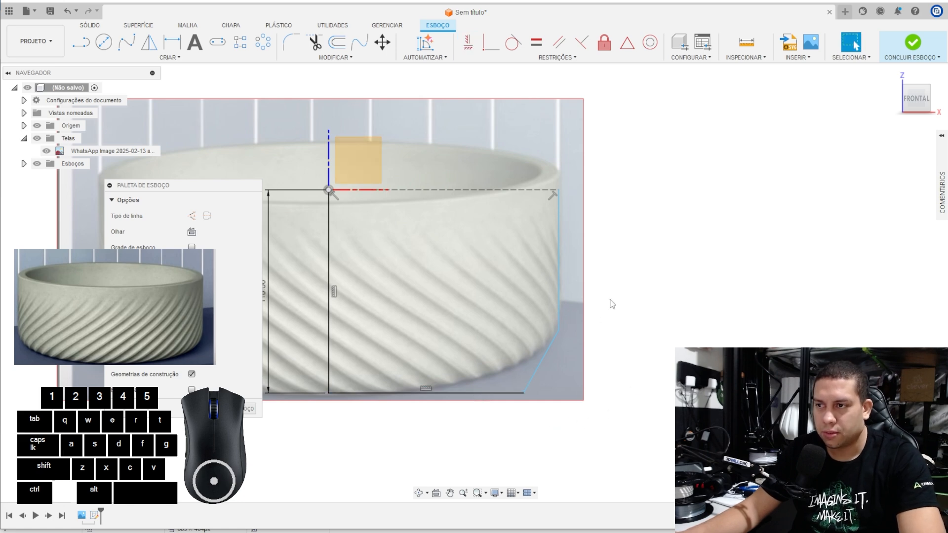
drag(557, 335, 555, 333)
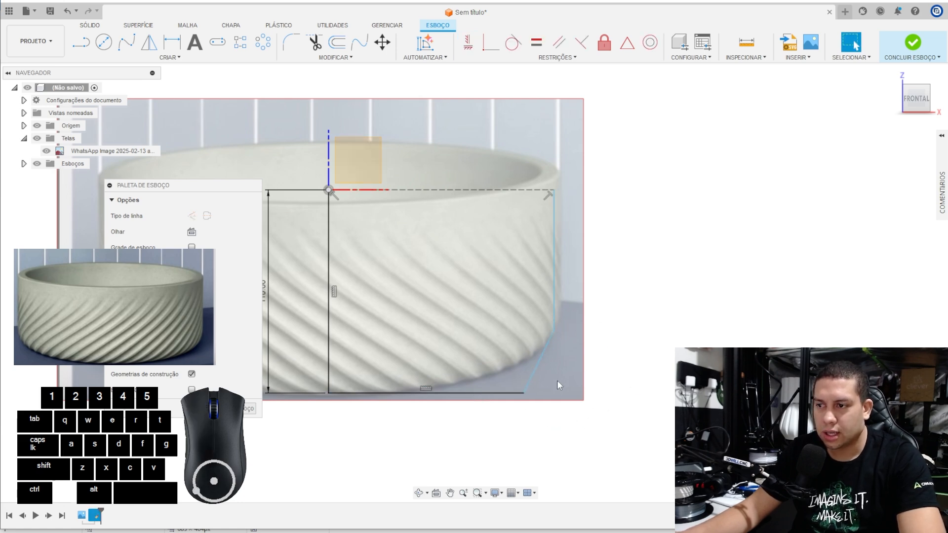
Step: Dimension the angle between the slanted line and the base line's outward extension at 65°
key(d)
click(530, 380)
click(509, 392)
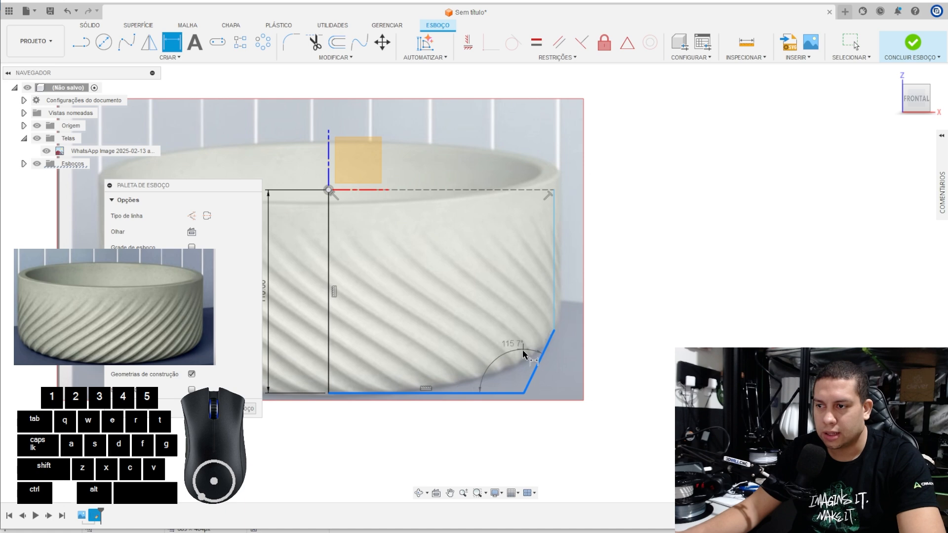
click(560, 376)
text(65)
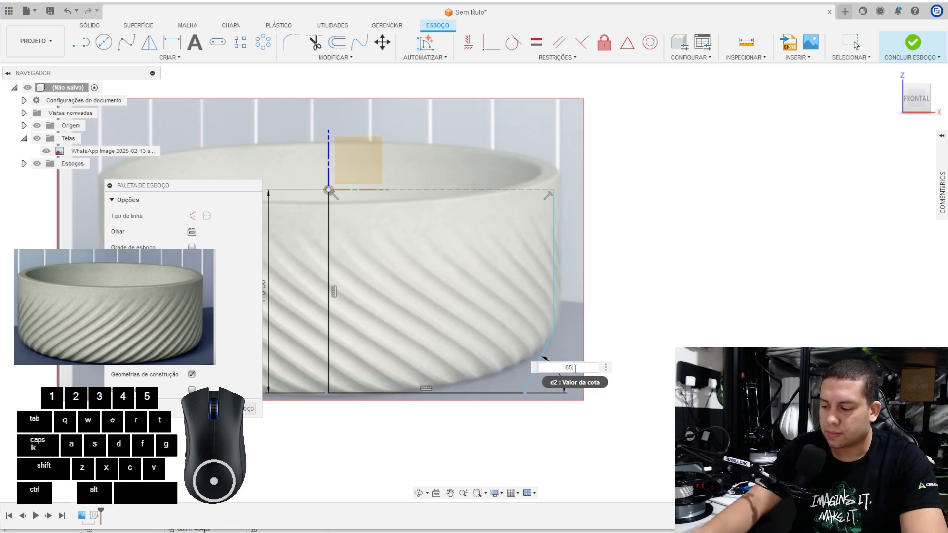
key(Return)
key(Escape)
Step: Move the corner between the vertical wall and the slanted line outward and down to match the bowl's edge on the canvas
drag(555, 330, 560, 361)
scroll(549, 205, up, 3)
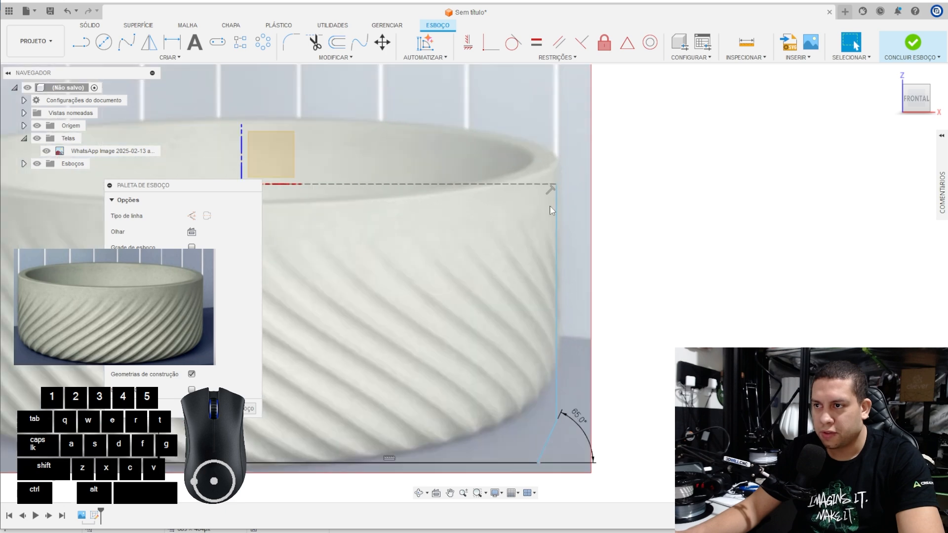
scroll(553, 218, down, 3)
scroll(555, 232, up, 3)
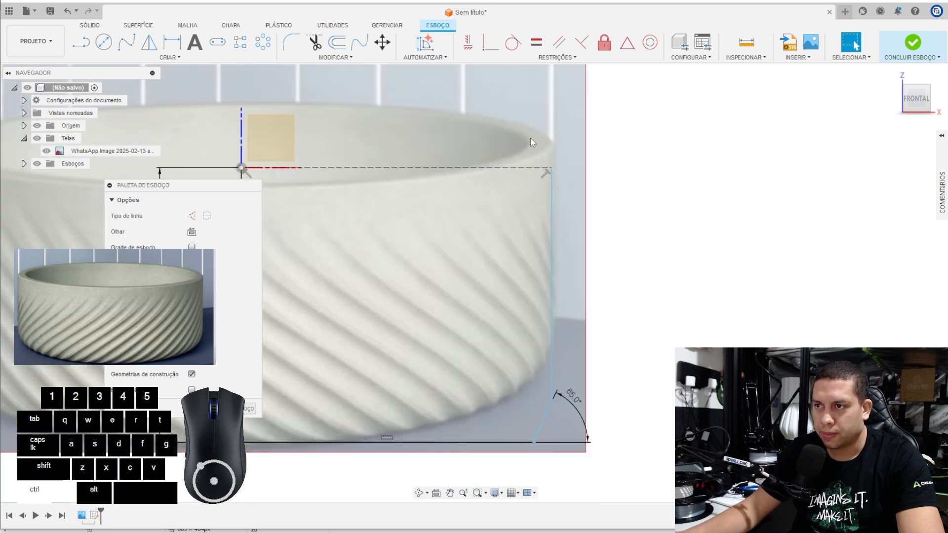
scroll(691, 187, down, 2)
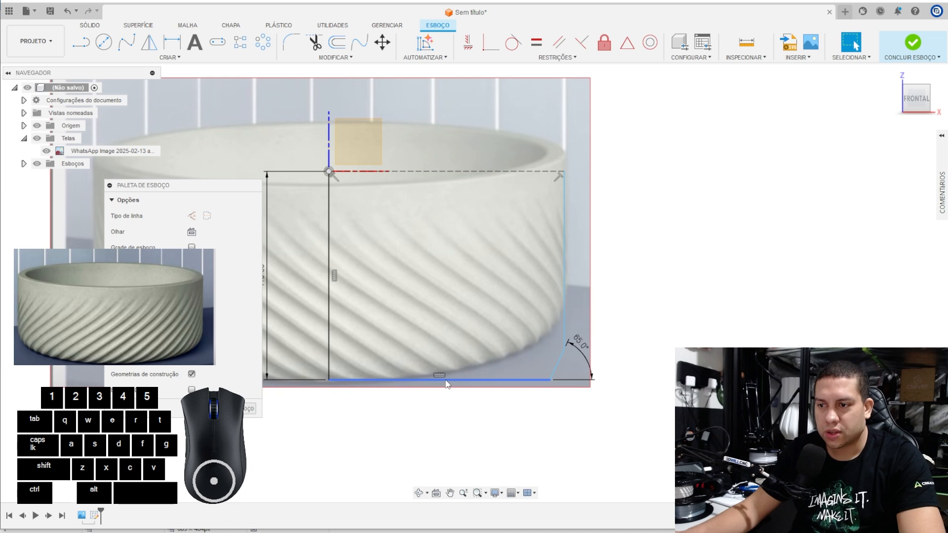
Step: Offset the vertical wall line and the slanted line 11 mm toward the inside of the bowl
click(335, 44)
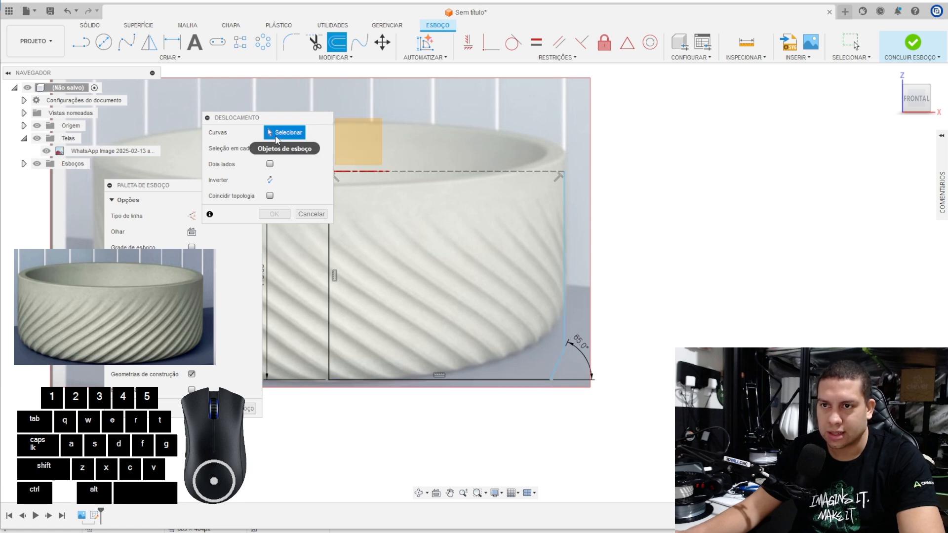
click(563, 236)
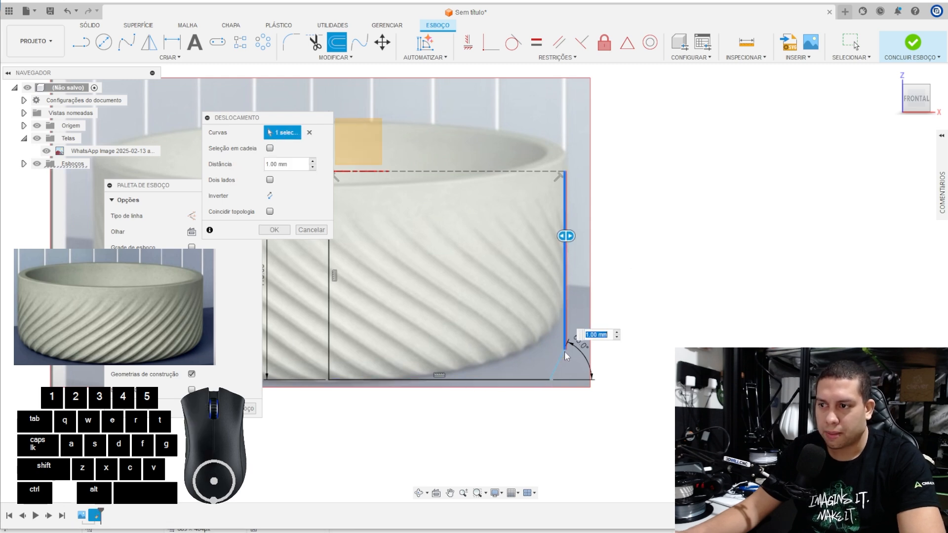
click(561, 358)
drag(558, 363, 540, 350)
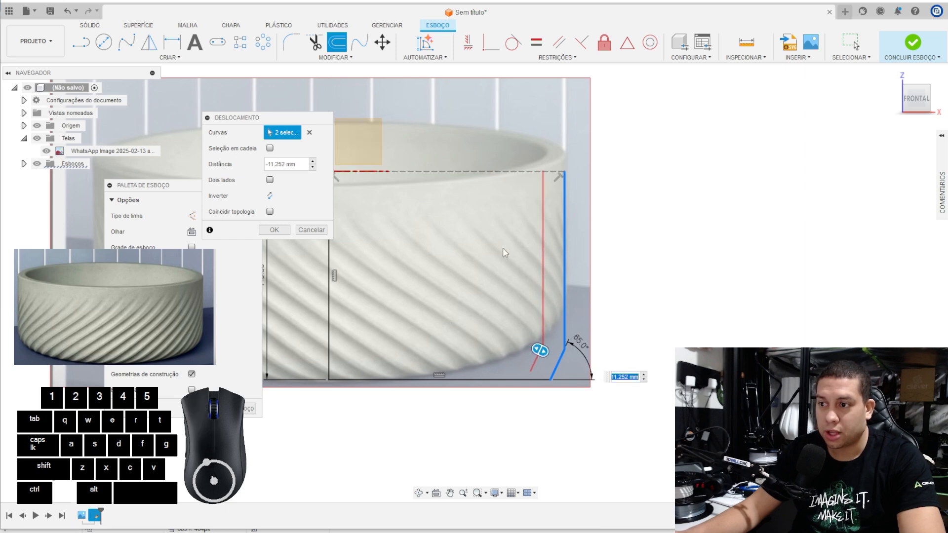
text(11)
key(Return)
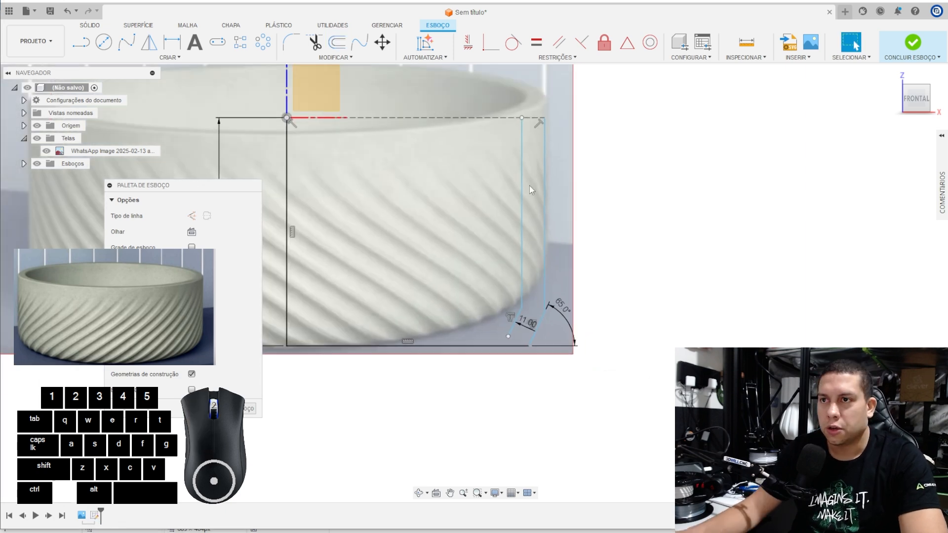
Step: Extend the inner slanted line down to the bowl's base line
click(339, 58)
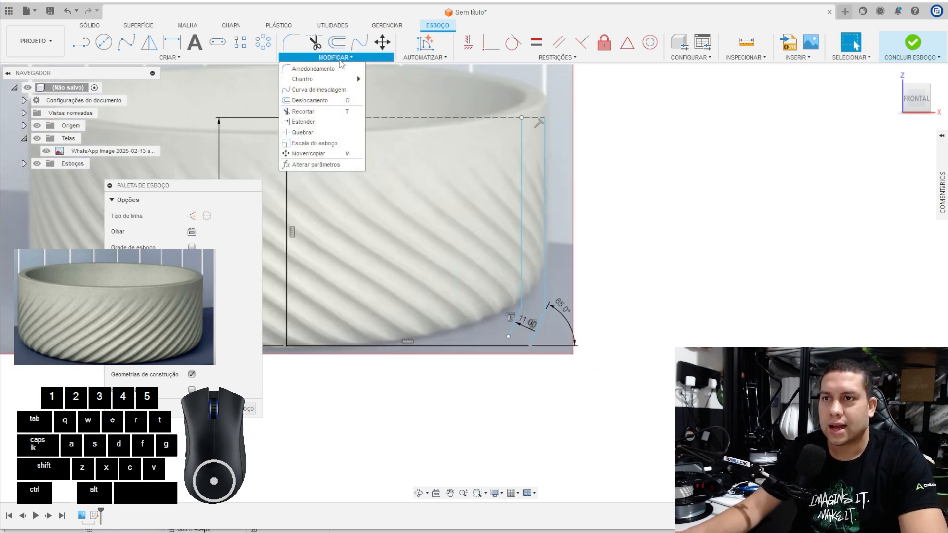
click(303, 122)
click(511, 339)
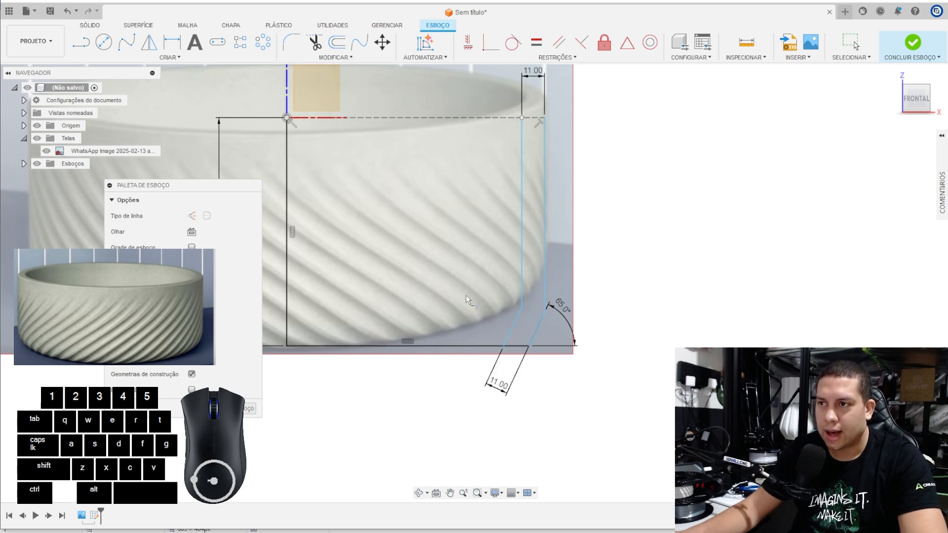
scroll(530, 120, up, 2)
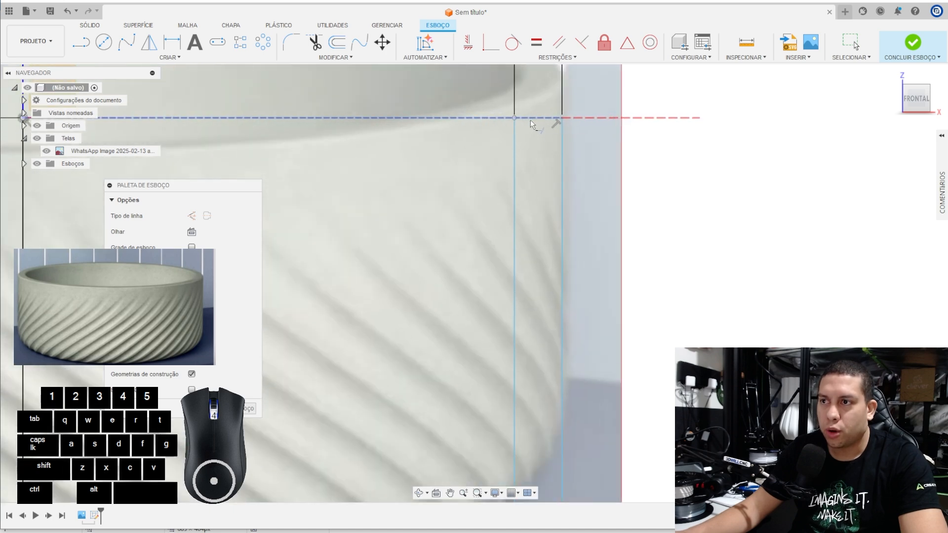
scroll(530, 120, down, 1)
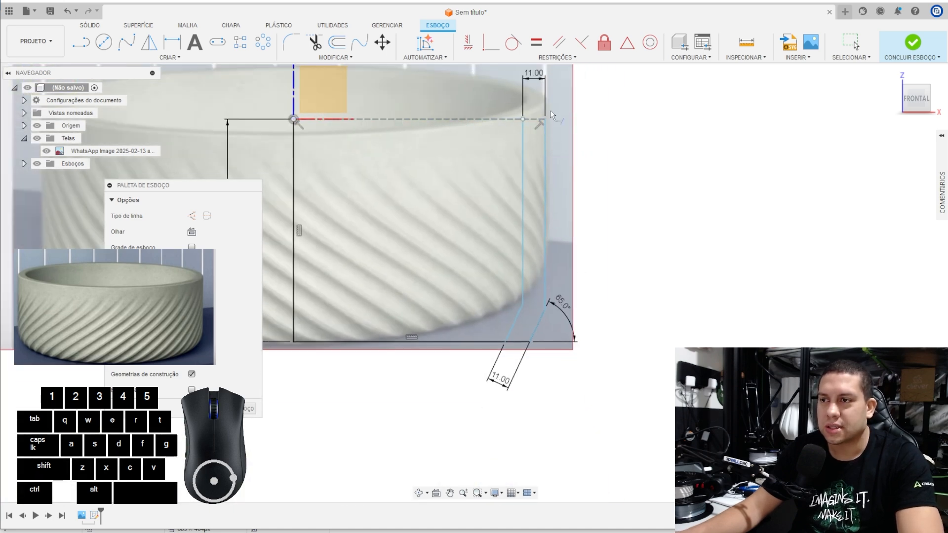
scroll(525, 123, up, 2)
scroll(526, 123, down, 2)
key(Escape)
middle_drag(611, 138, 617, 182)
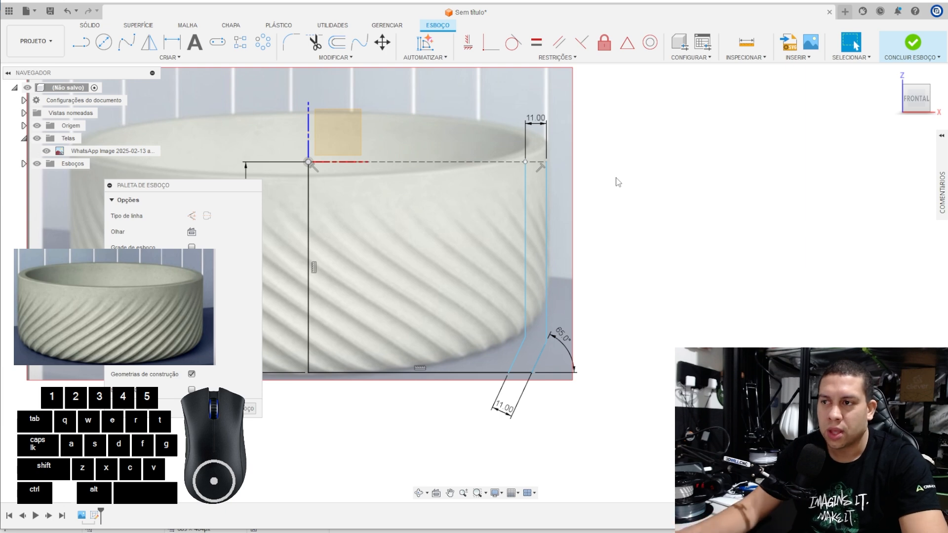
scroll(539, 212, up, 1)
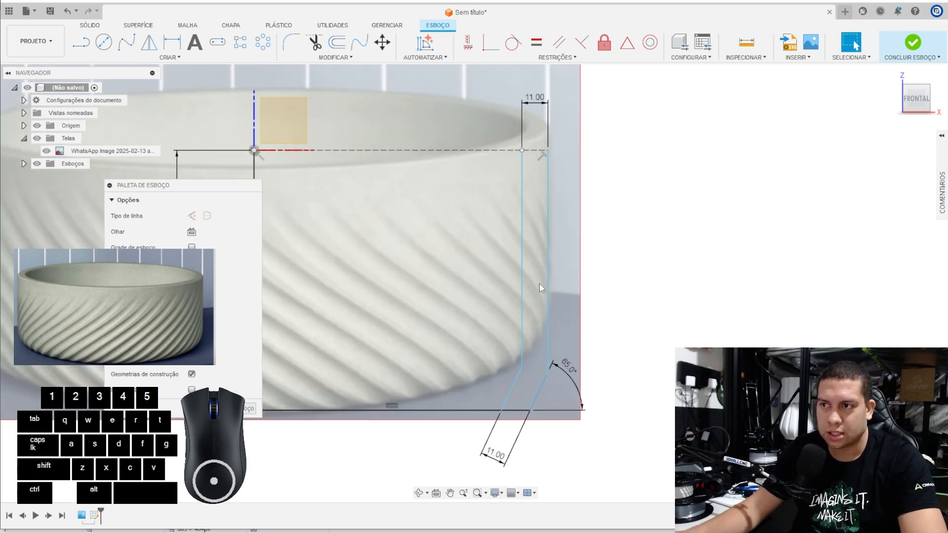
Step: Convert the rim's horizontal construction line to a normal line and trim away its part between the centre axis and the inner wall line
click(467, 150)
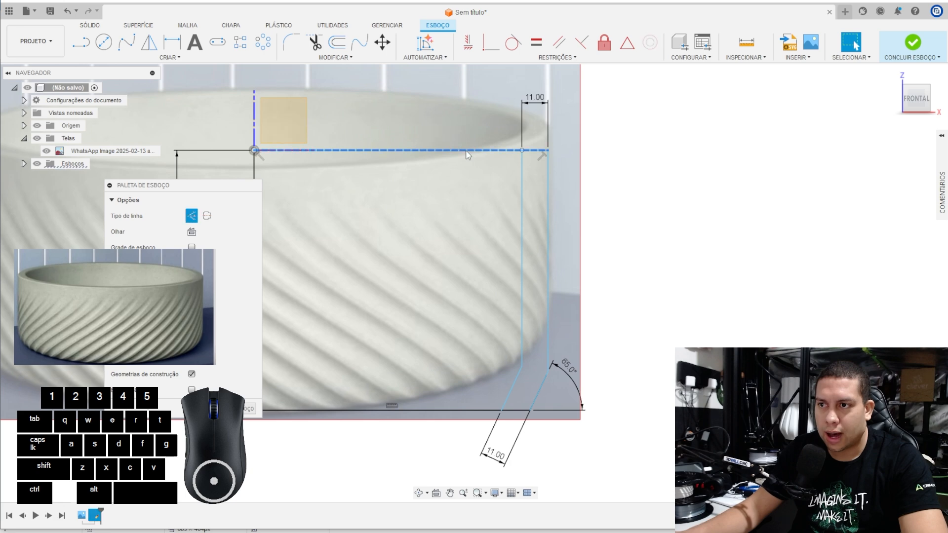
click(207, 217)
click(648, 162)
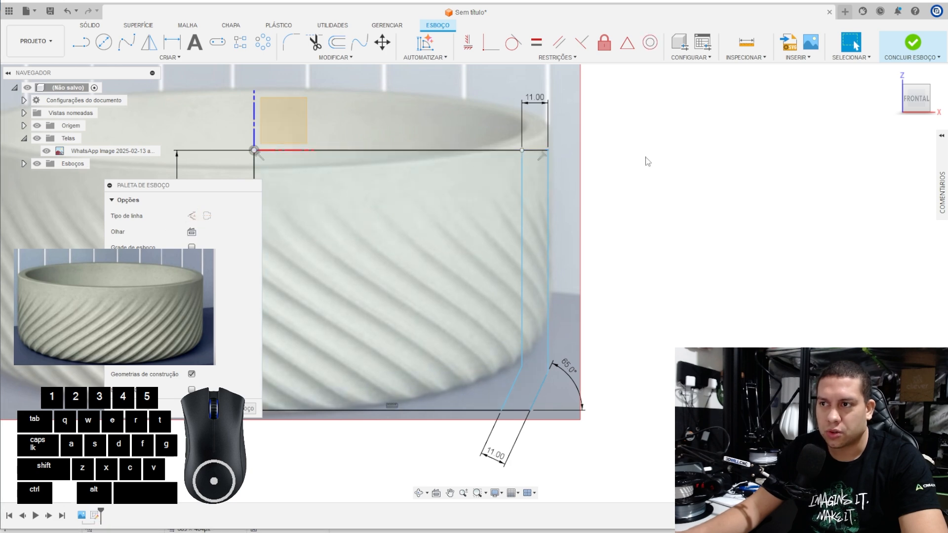
click(315, 42)
click(368, 150)
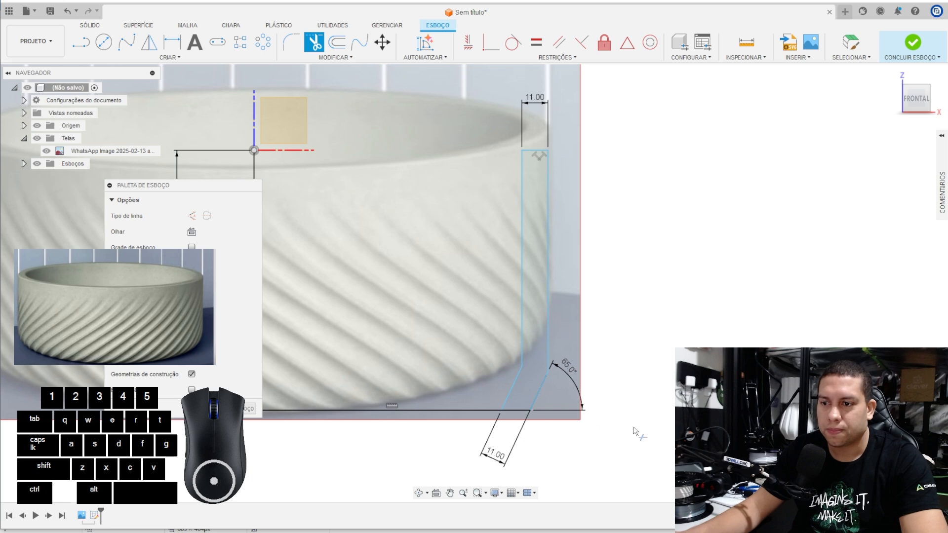
Step: Try to trim the base line between the centre axis and the inner slanted line
click(402, 410)
scroll(613, 290, down, 2)
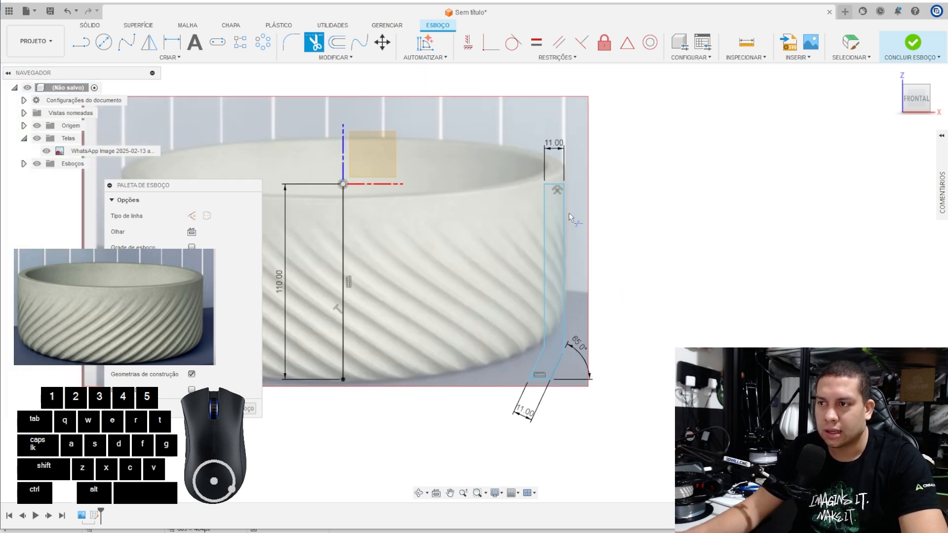
scroll(623, 239, down, 1)
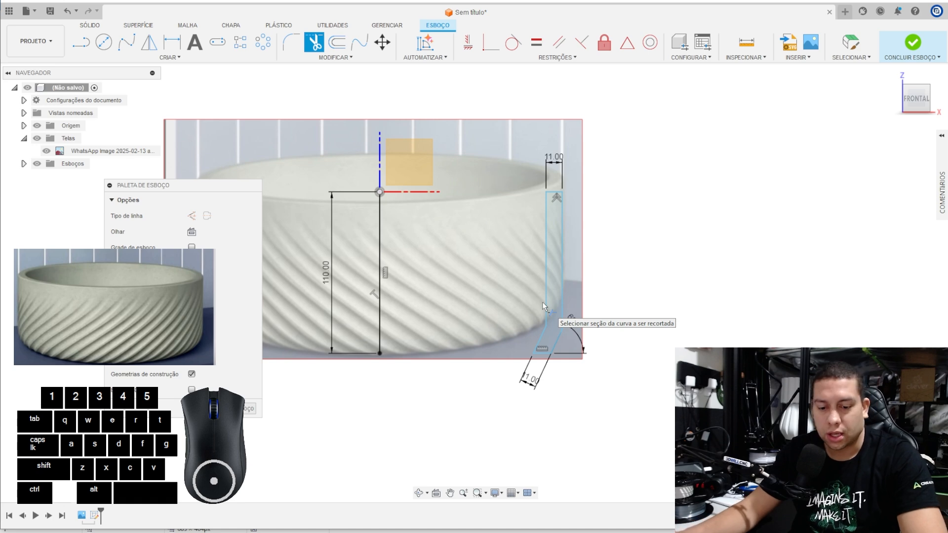
key(ctrl+z)
click(467, 411)
key(ctrl+z)
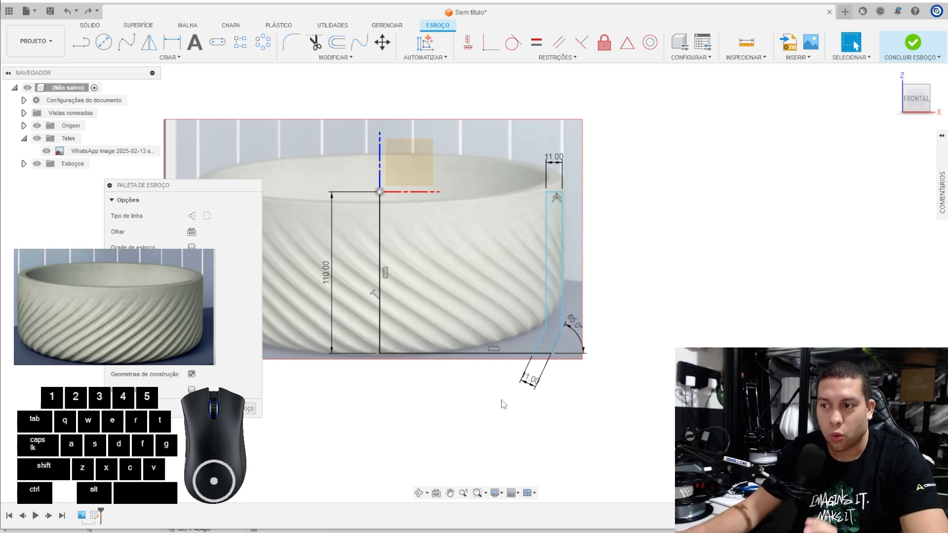
Step: Offset the bowl's base line 11 mm upward to form the floor thickness
scroll(505, 397, up, 3)
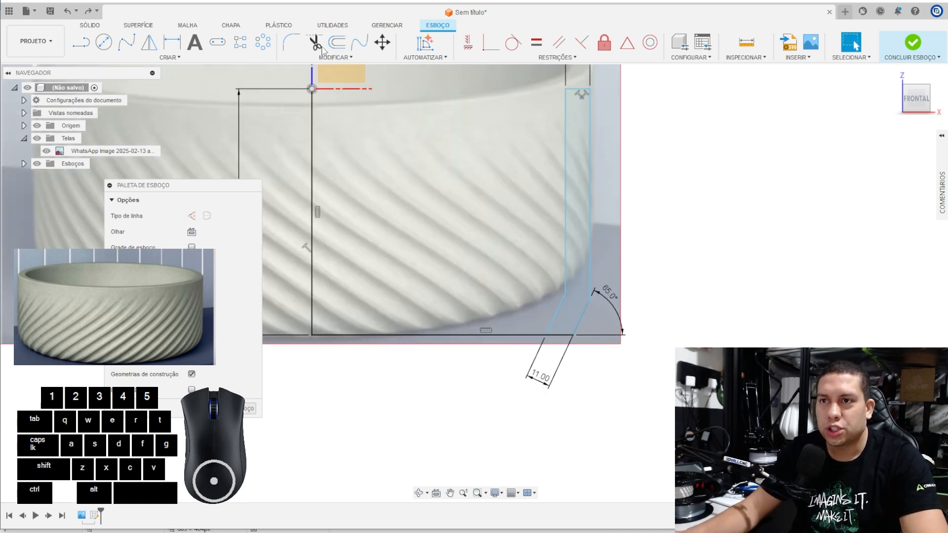
click(338, 42)
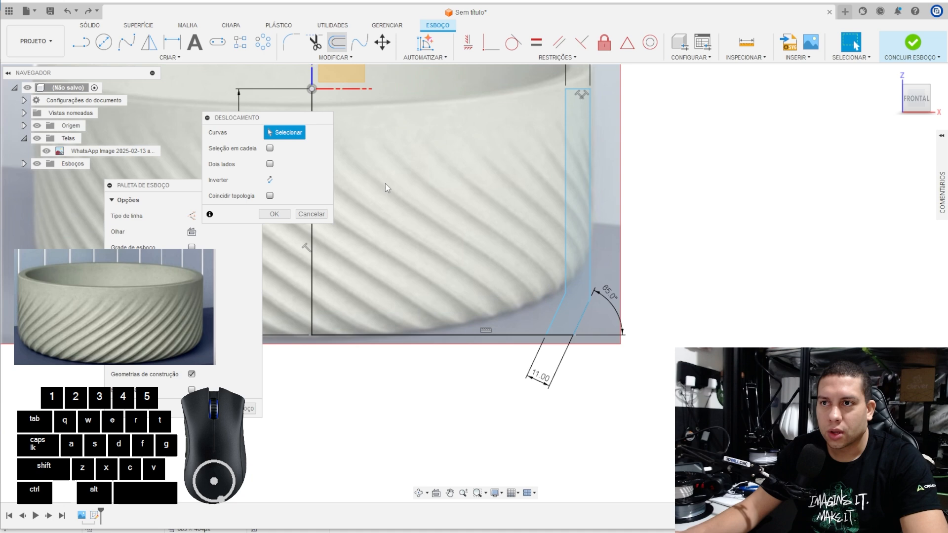
click(403, 335)
drag(404, 333, 402, 304)
text(11)
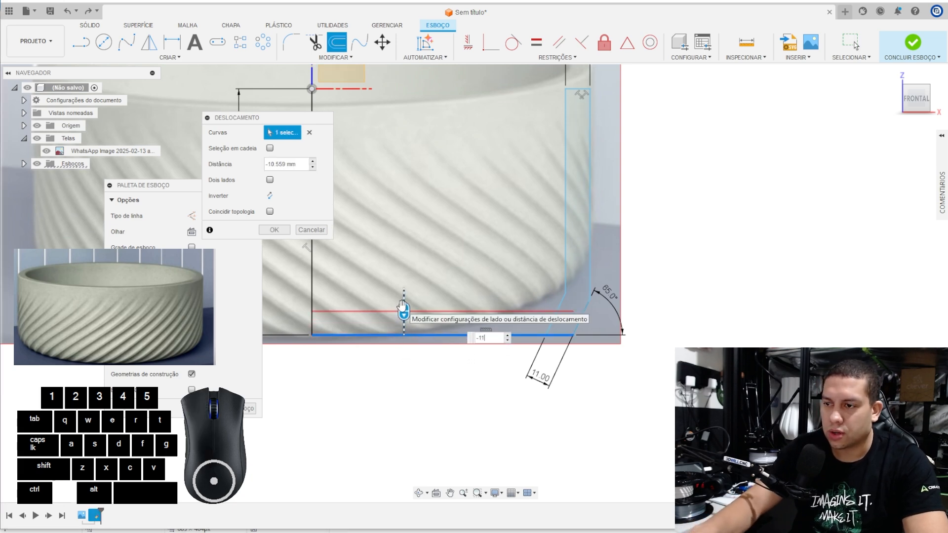
key(Return)
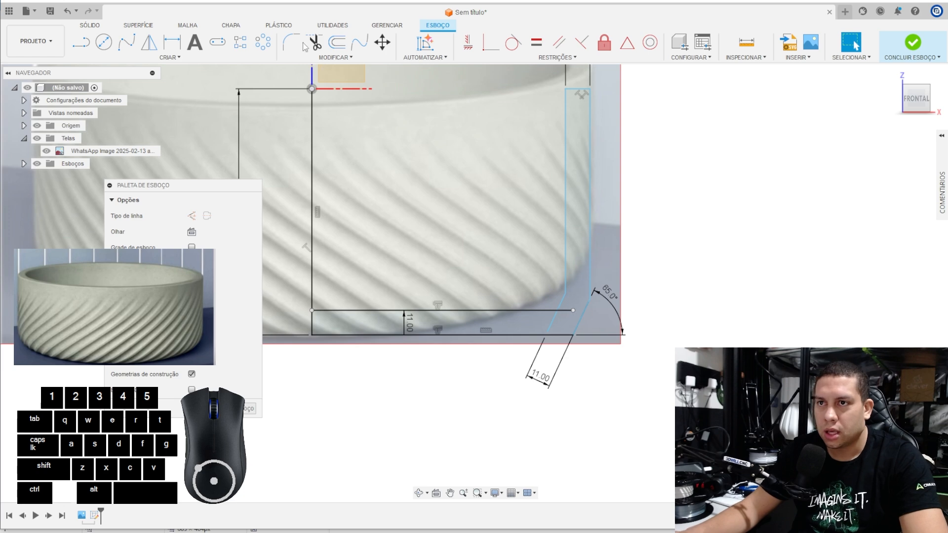
Step: Trim the inner slanted line below the floor's upper line and finish the profile sketch
key(t)
scroll(567, 323, up, 2)
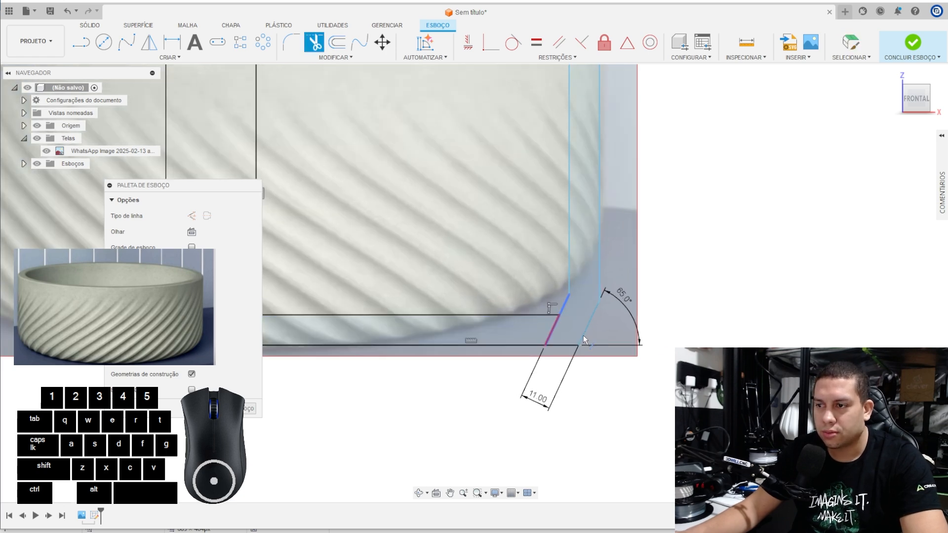
click(552, 329)
scroll(561, 323, up, 2)
scroll(540, 326, down, 2)
scroll(539, 326, down, 4)
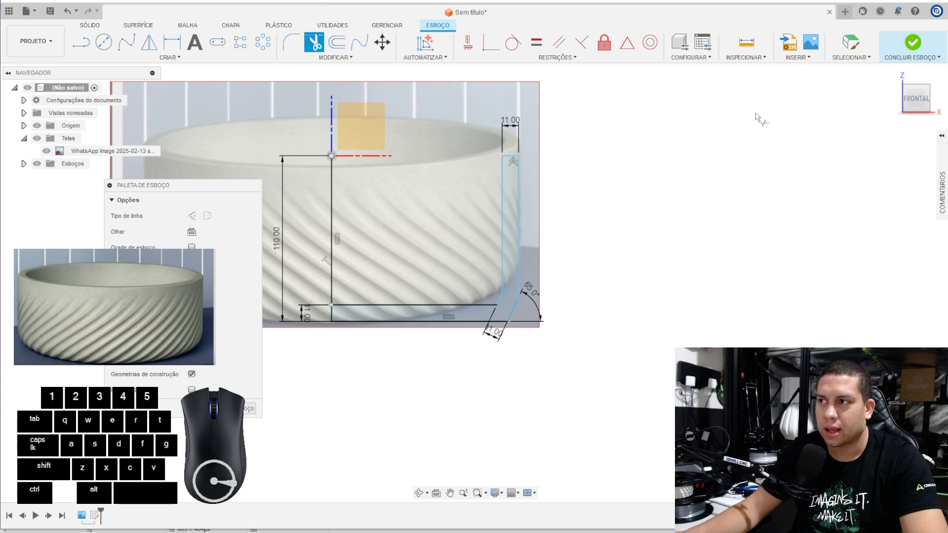
click(912, 42)
Step: Revolve the closed wall-and-floor profile 360° about the vertical centre line as a new body
scroll(590, 228, down, 2)
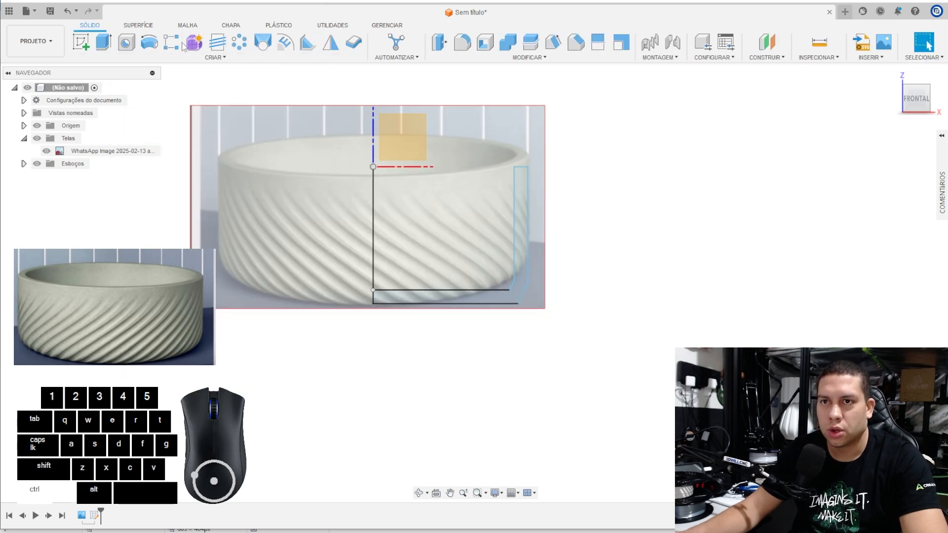
click(149, 42)
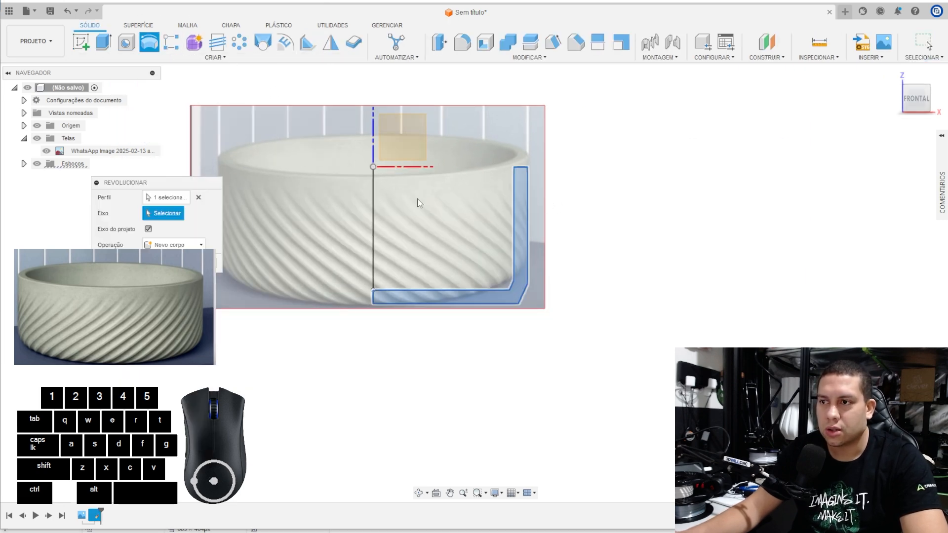
click(376, 225)
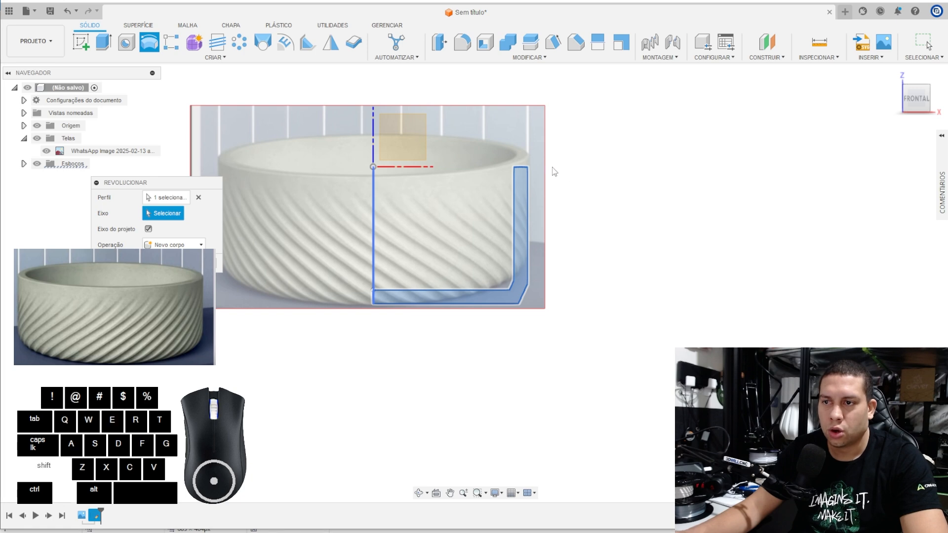
mouse_move(552, 169)
shift+middle_down()
mouse_move(533, 178)
mouse_move(545, 178)
shift+middle_up()
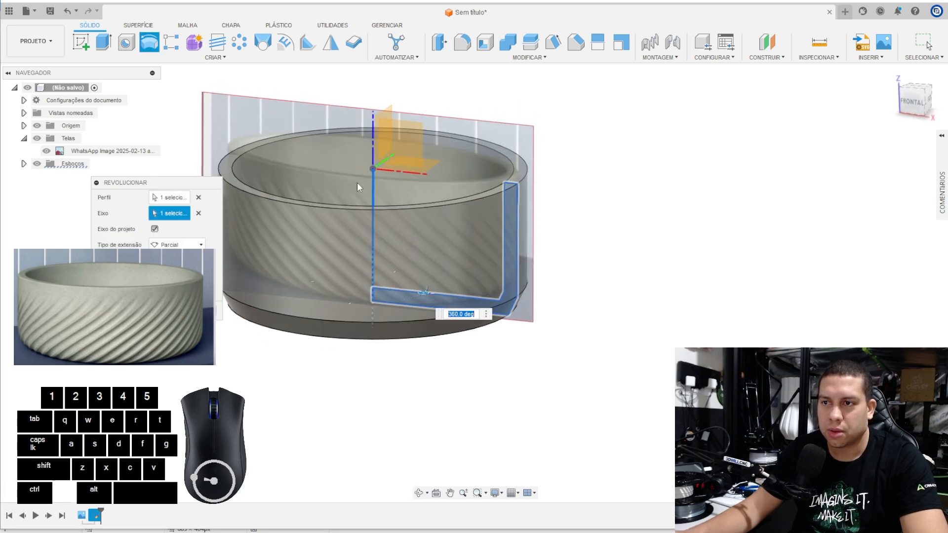
scroll(444, 354, up, 3)
key(Return)
scroll(439, 213, down, 2)
mouse_move(439, 228)
shift+middle_down()
mouse_move(440, 212)
mouse_move(497, 212)
mouse_move(440, 211)
shift+middle_up()
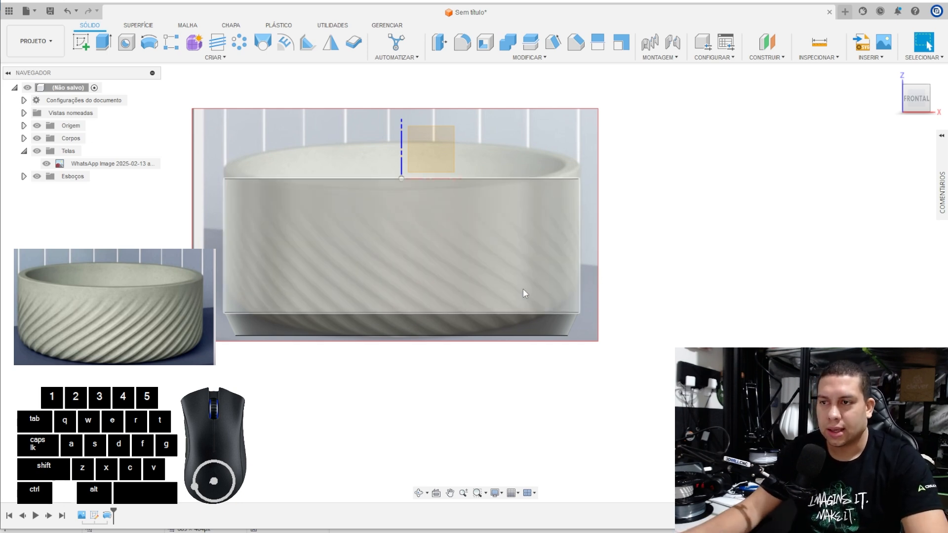
Step: Create a construction plane offset 180 mm from the front origin plane, toward the rear and beyond the bowl's outer wall
shift+middle_drag(387, 230, 607, 229)
click(916, 100)
scroll(457, 218, up, 3)
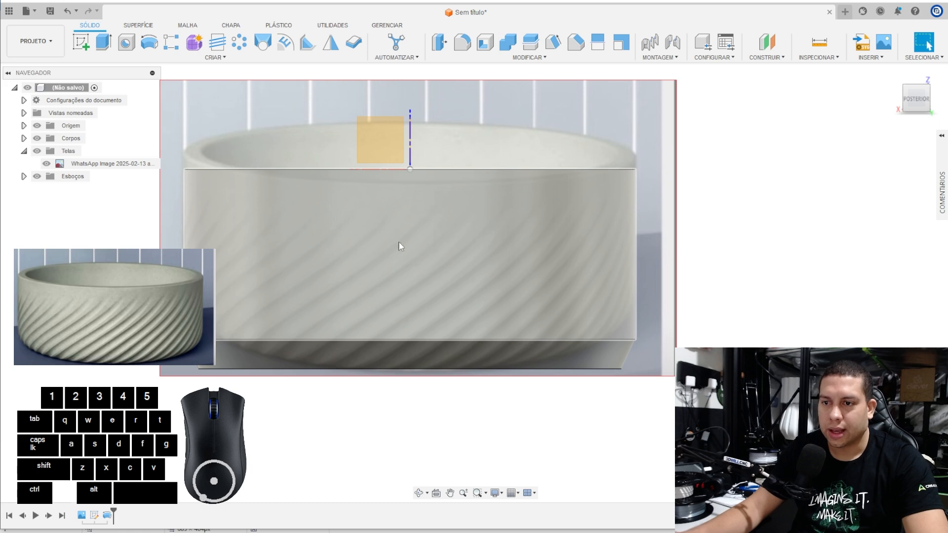
key(ctrl)
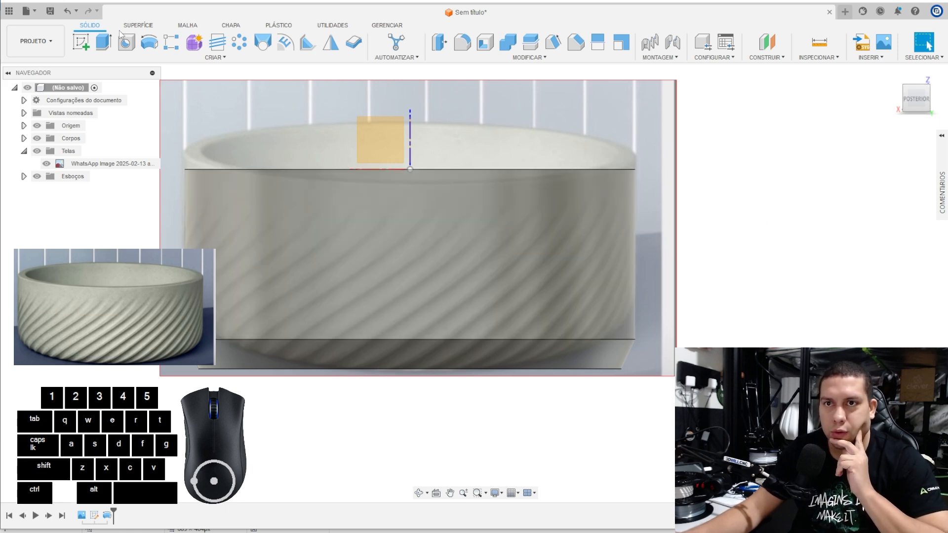
click(767, 45)
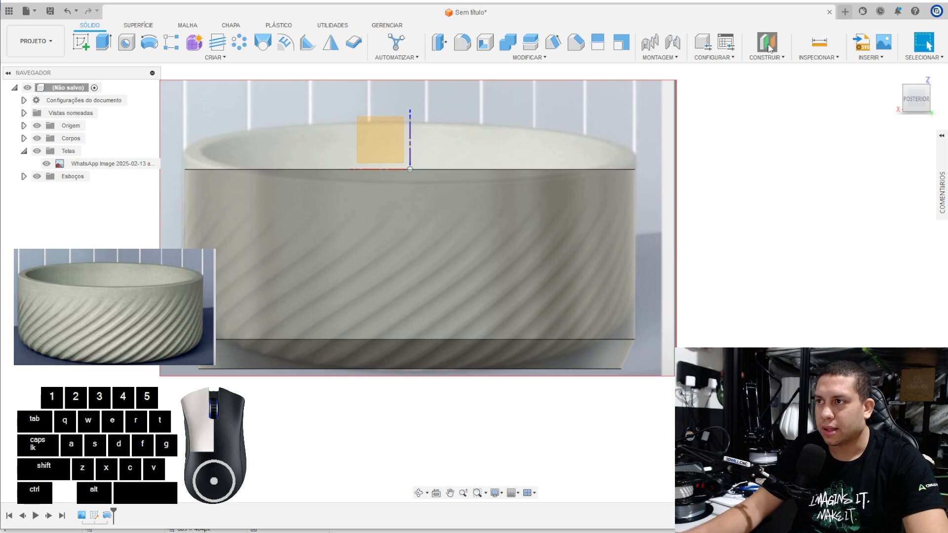
scroll(603, 147, down, 1)
shift+middle_drag(608, 153, 646, 179)
click(430, 169)
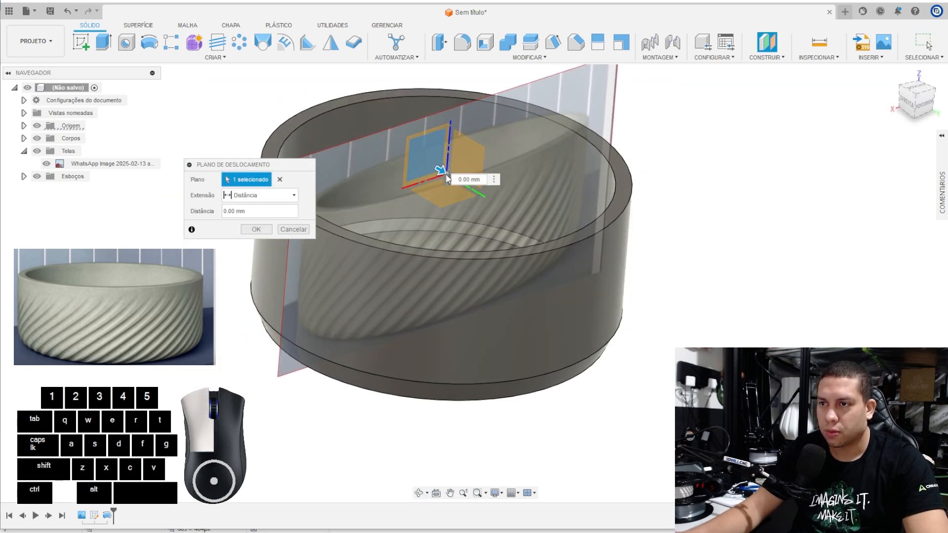
drag(447, 179, 614, 287)
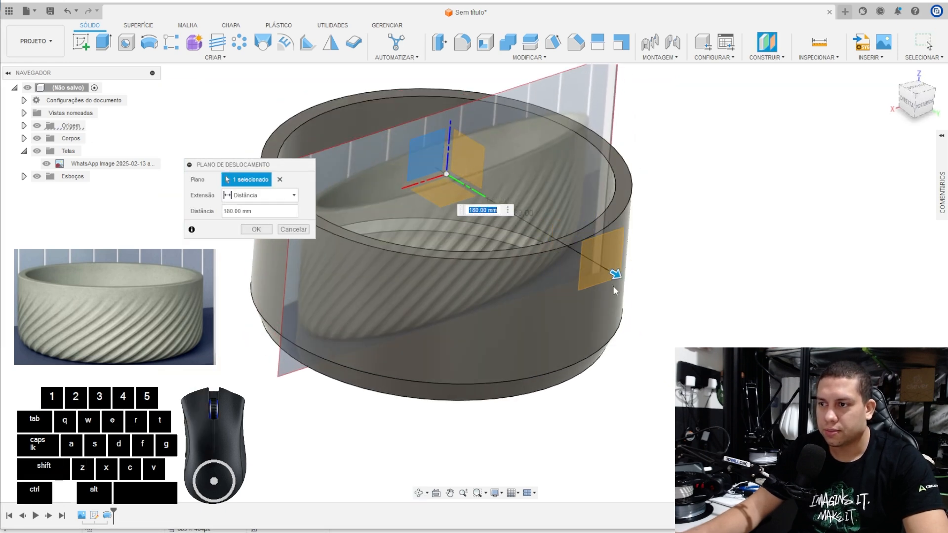
key(Return)
Step: Sketch a four-point spline on the offset plane, tracing one diagonal rib of the canvas from below the rim to near the base
shift+click(835, 284)
click(920, 108)
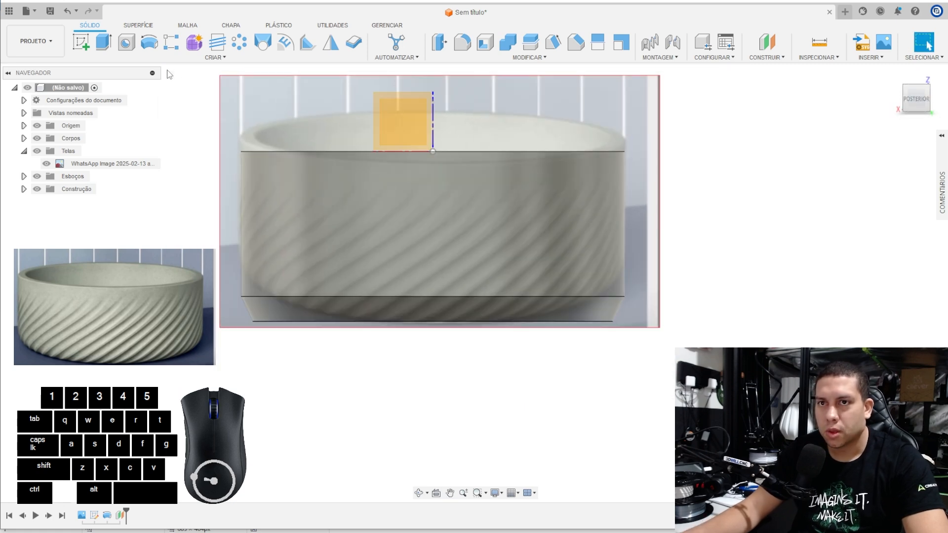
click(82, 42)
click(402, 119)
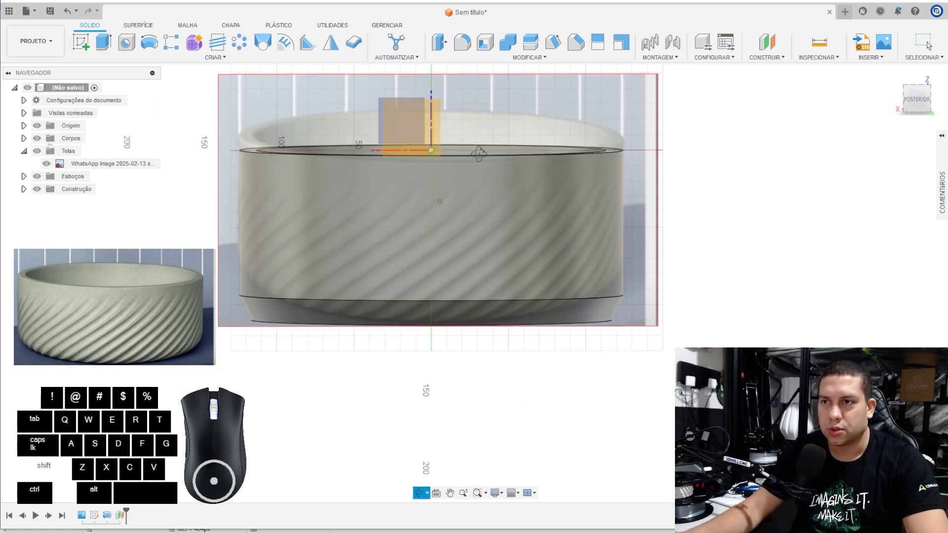
shift+middle_drag(479, 153, 521, 205)
click(521, 207)
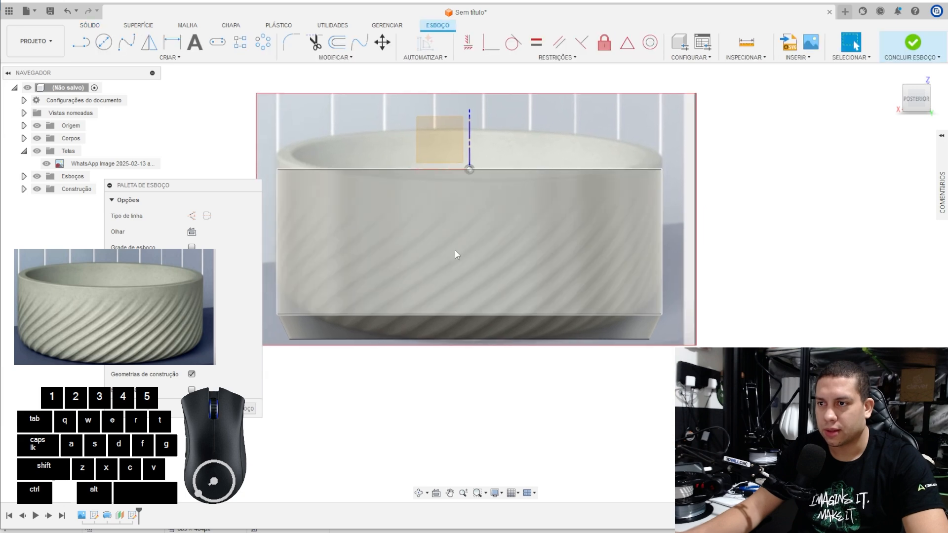
scroll(455, 250, up, 3)
click(126, 42)
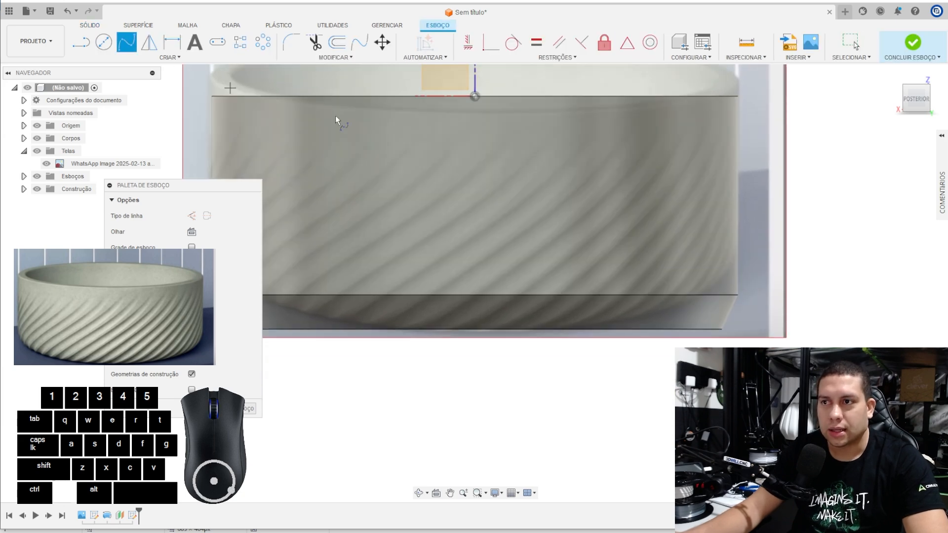
click(501, 145)
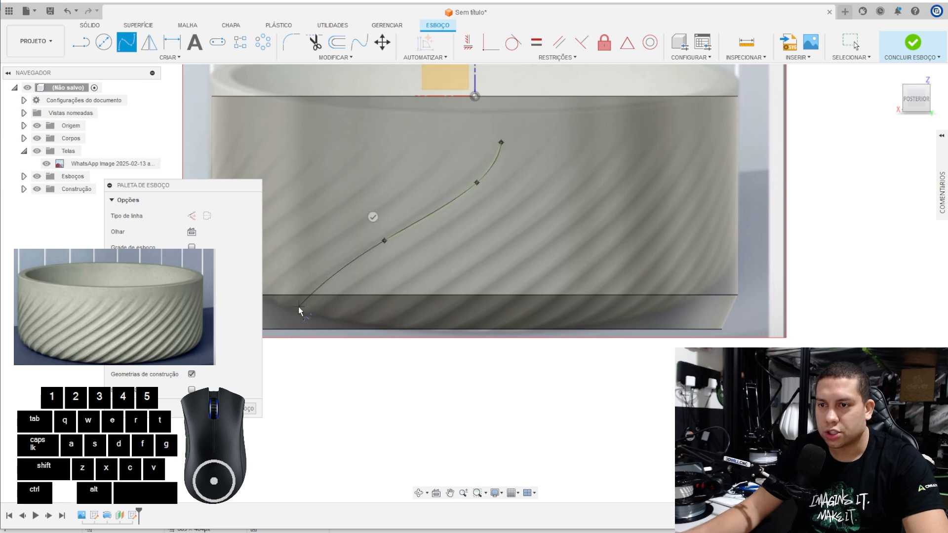
click(289, 318)
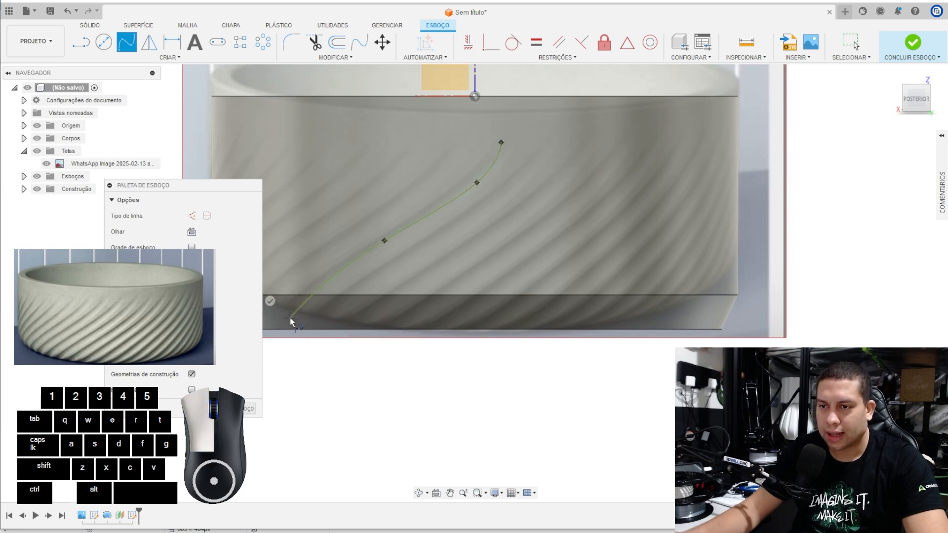
right_click(289, 318)
click(317, 320)
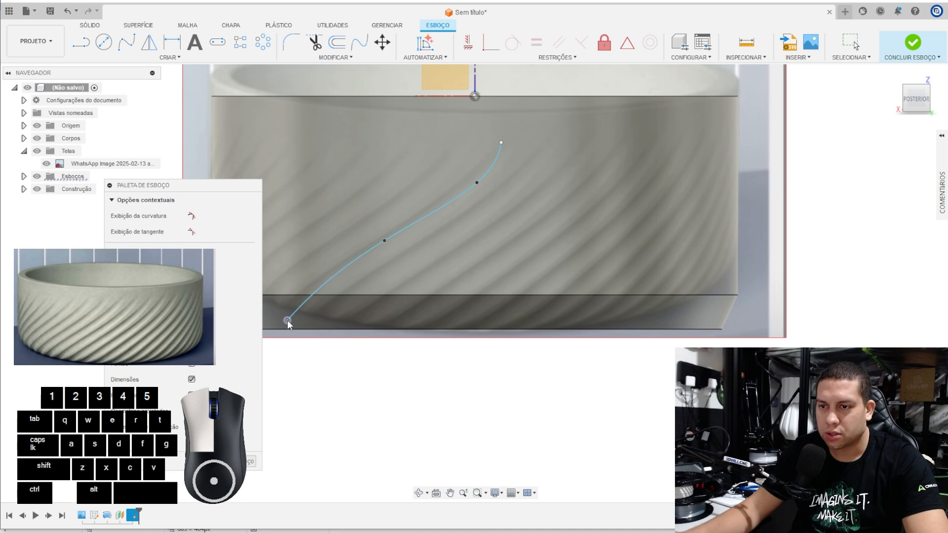
Step: Move the spline's lower end outward to just below the bowl's base, nudge its lower middle point down onto the rib, and finish the sketch
drag(288, 320, 279, 337)
drag(383, 241, 383, 244)
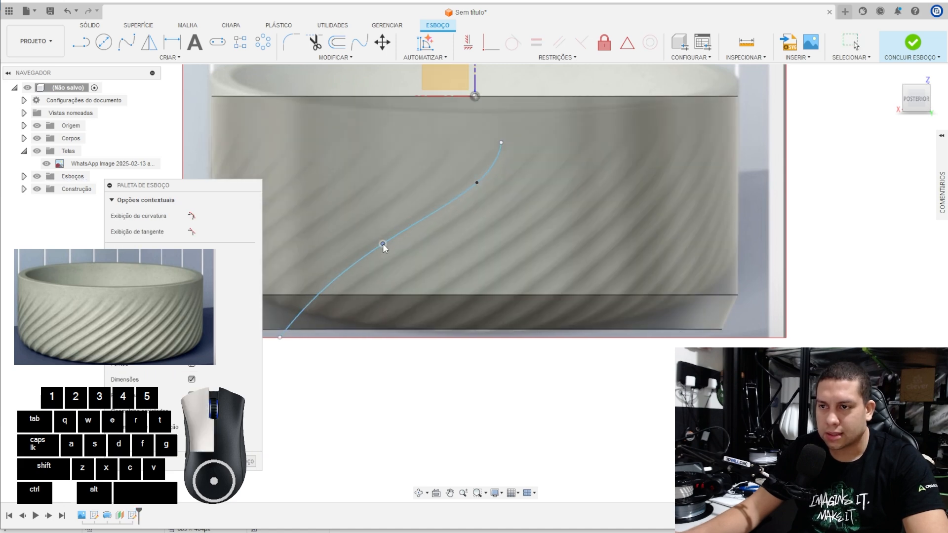
drag(279, 337, 266, 338)
scroll(419, 286, down, 2)
click(431, 357)
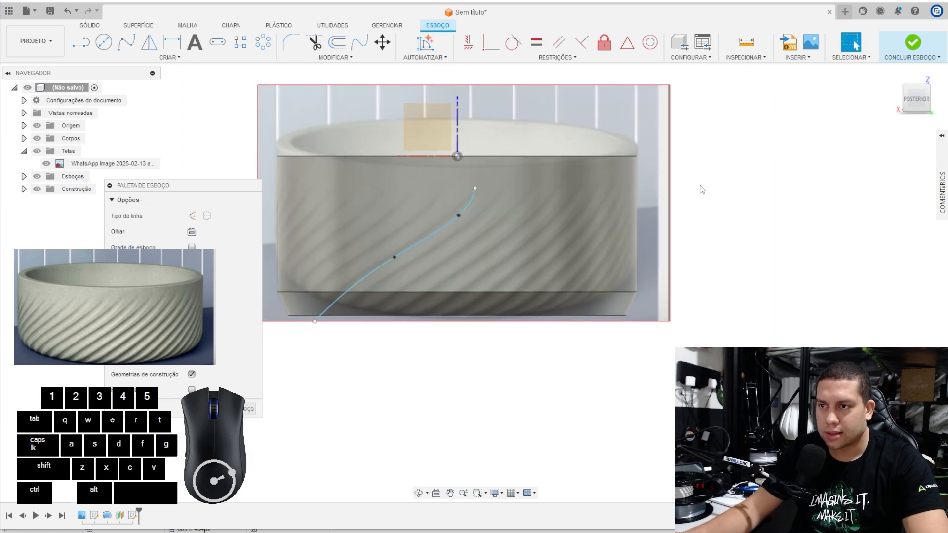
click(918, 39)
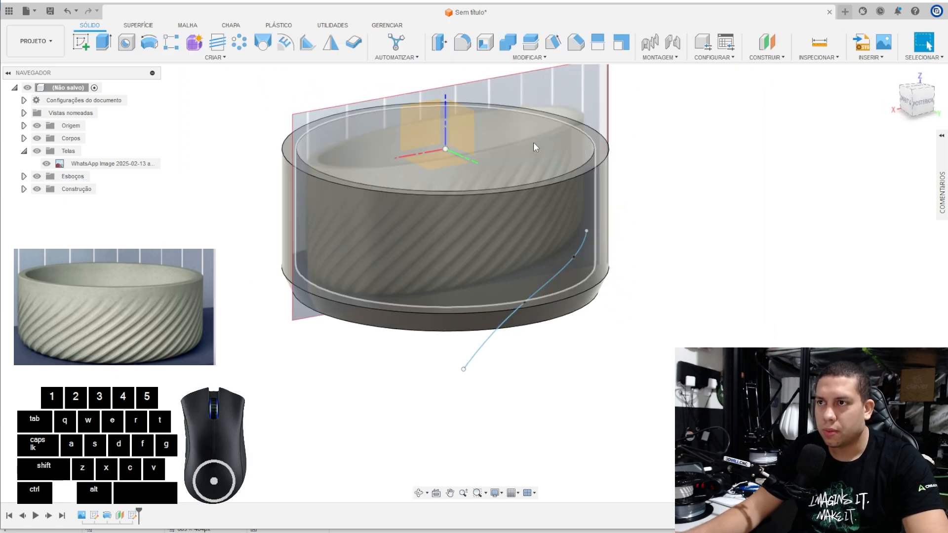
Step: Split the bowl's outer wall face and lower sloped face using the traced spline as the splitting tool
click(526, 58)
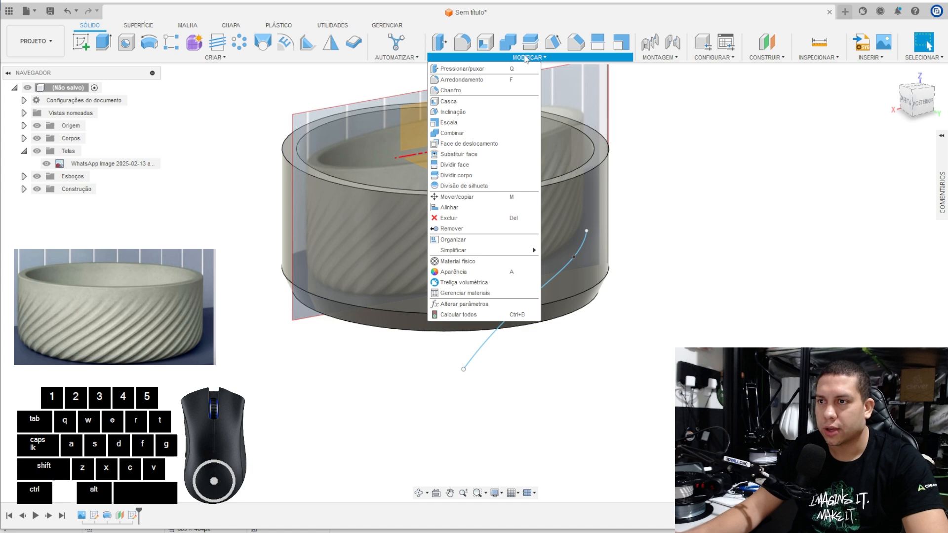
click(464, 165)
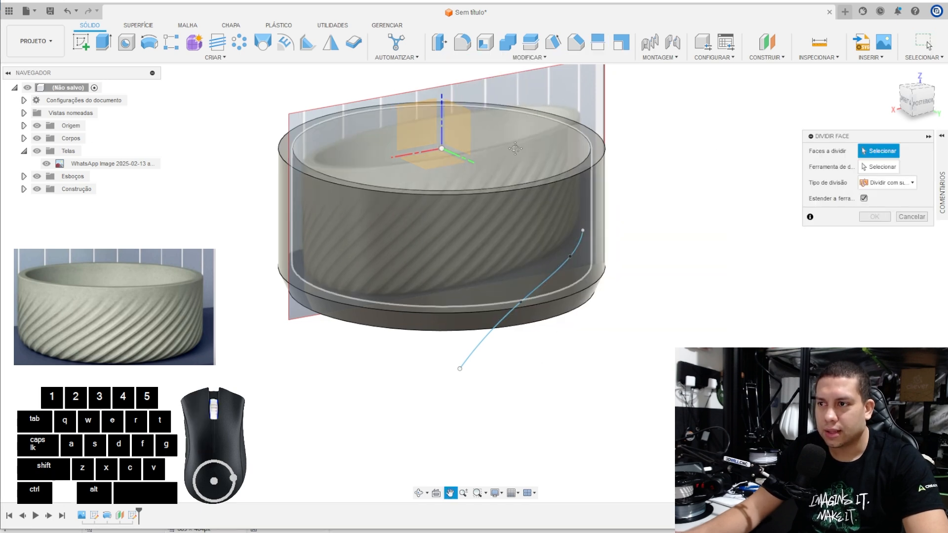
scroll(522, 204, up, 4)
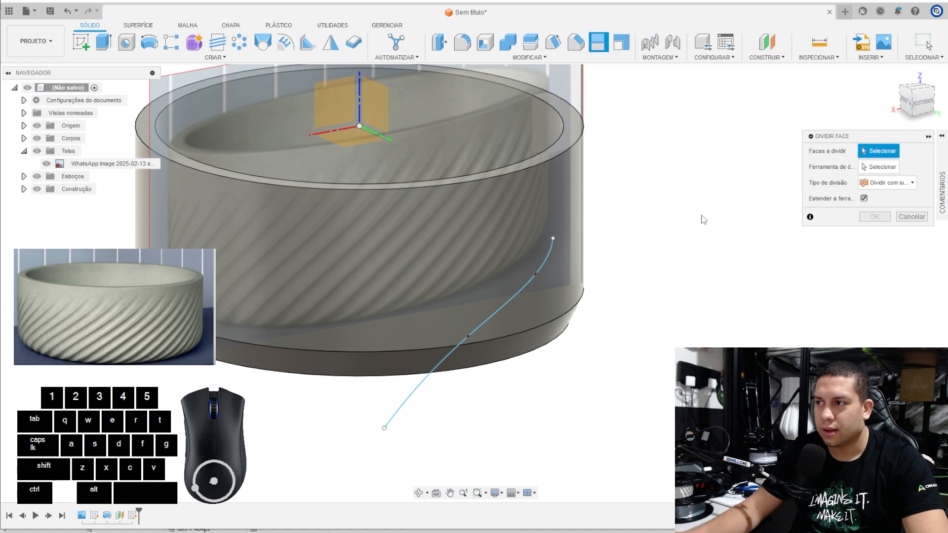
click(445, 250)
click(476, 363)
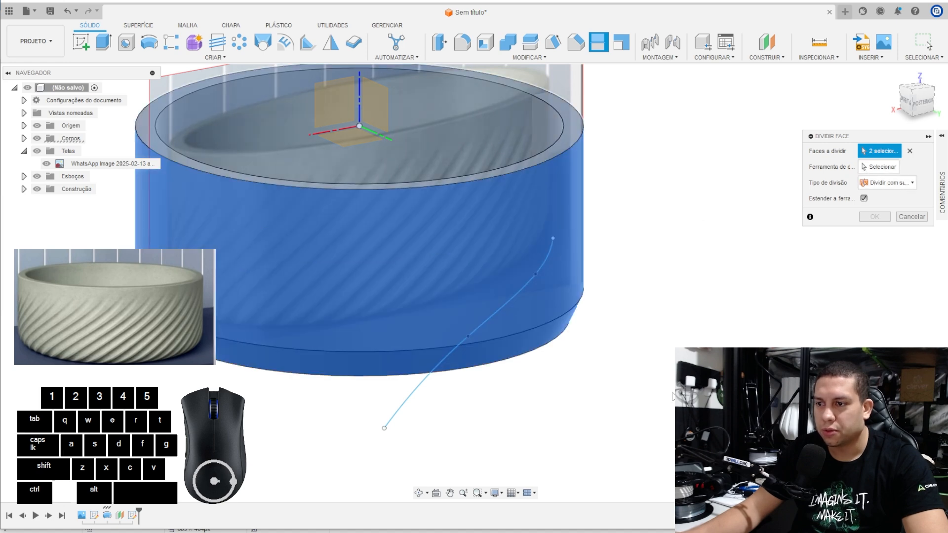
click(881, 167)
drag(849, 136, 730, 123)
click(513, 295)
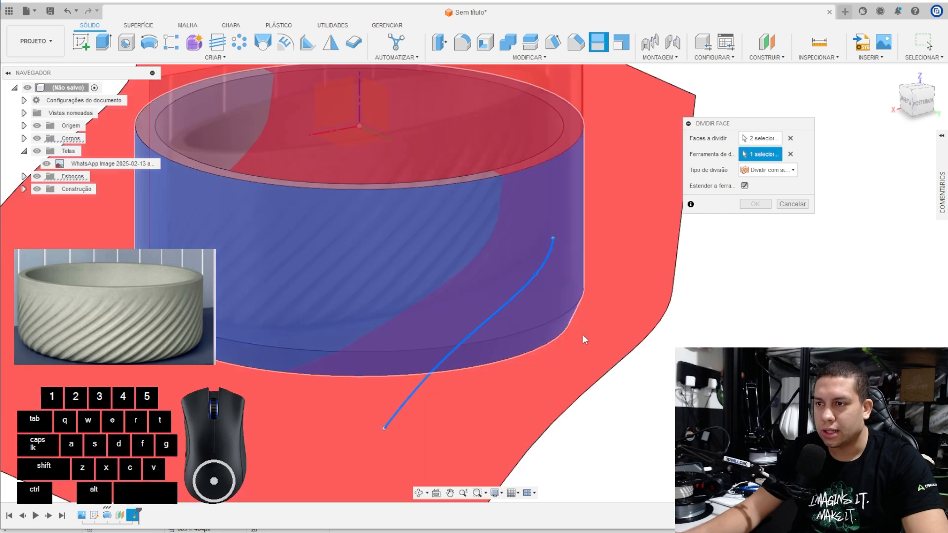
scroll(581, 333, down, 2)
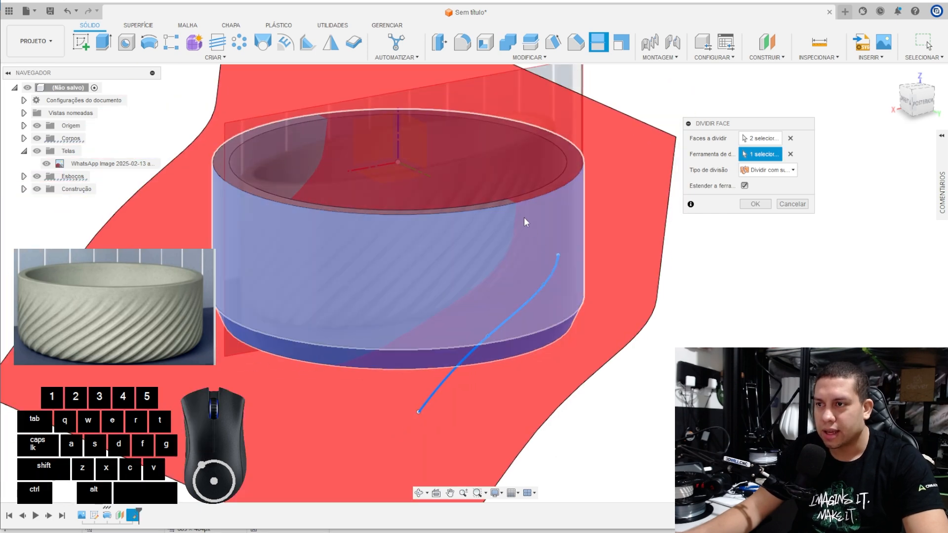
click(753, 203)
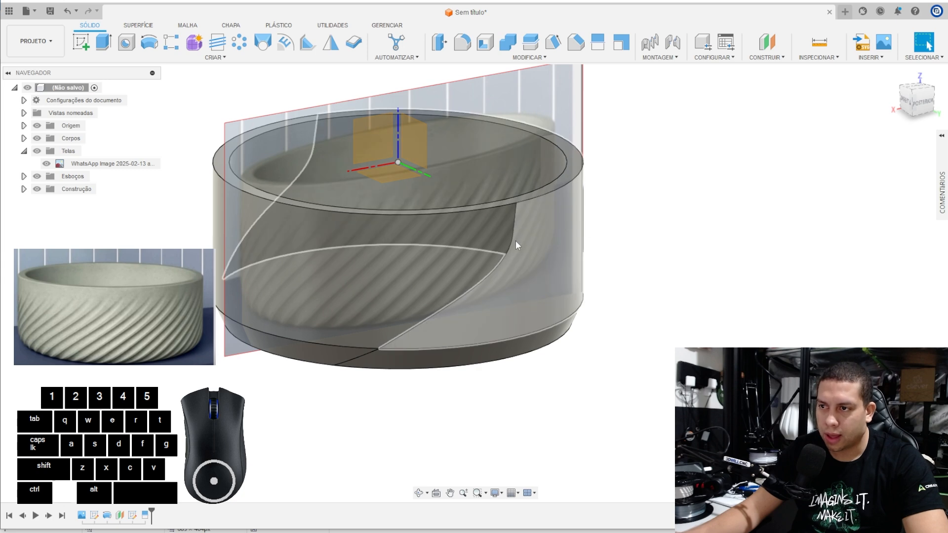
Step: Split the bowl body in two with the traced spline, extending the splitting tool through the whole body
shift+middle_drag(563, 214, 562, 234)
click(23, 139)
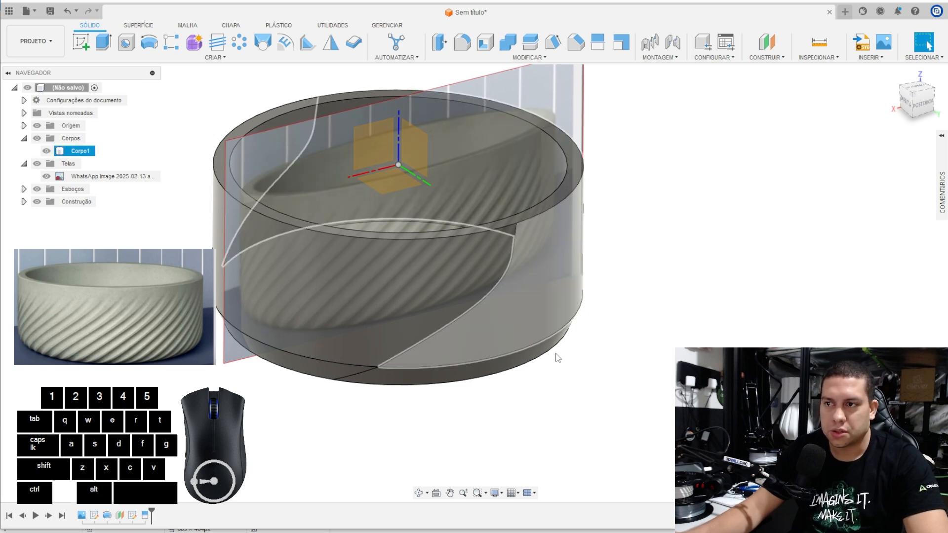
click(530, 45)
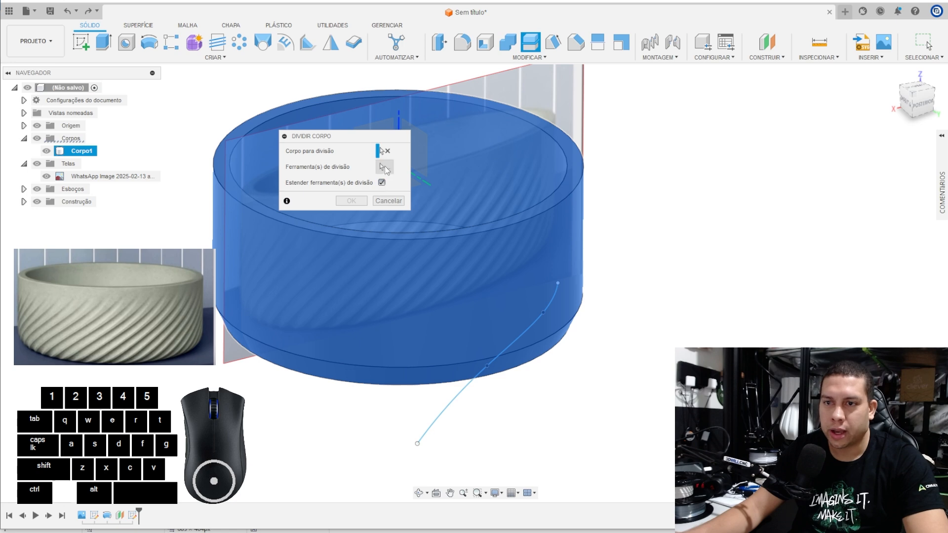
click(385, 169)
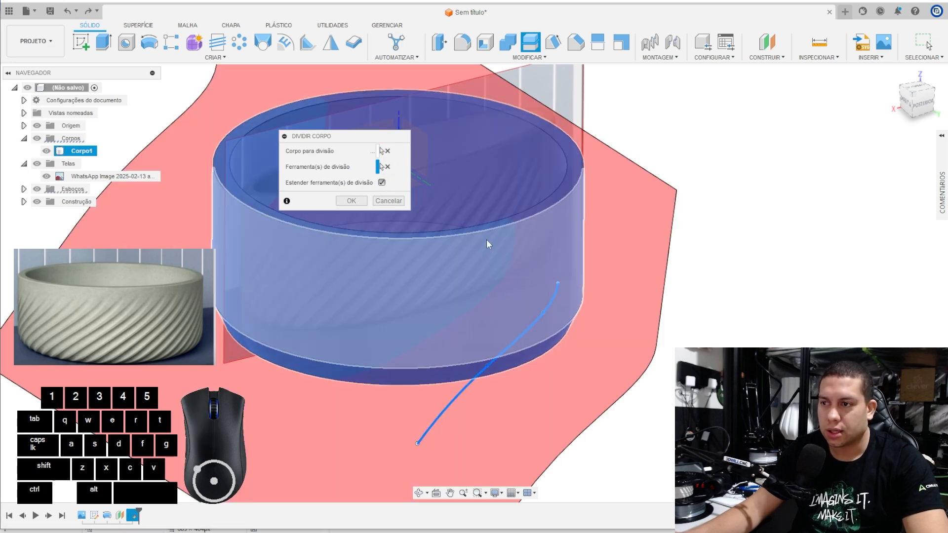
click(352, 200)
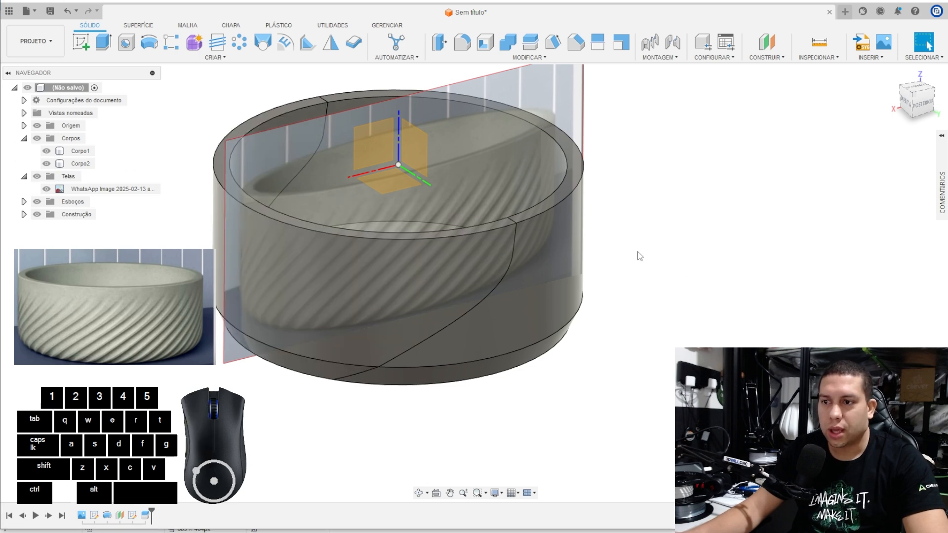
Step: Start a form and lay out a pipe along the curved split edge on the near side of the bowl's outer wall
click(439, 253)
ctrl+click(437, 250)
click(200, 58)
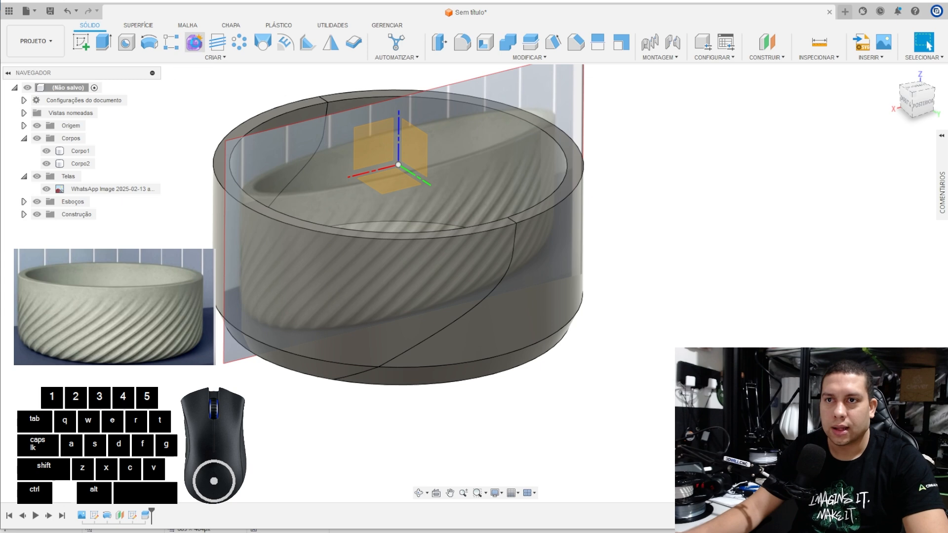
click(195, 44)
click(161, 58)
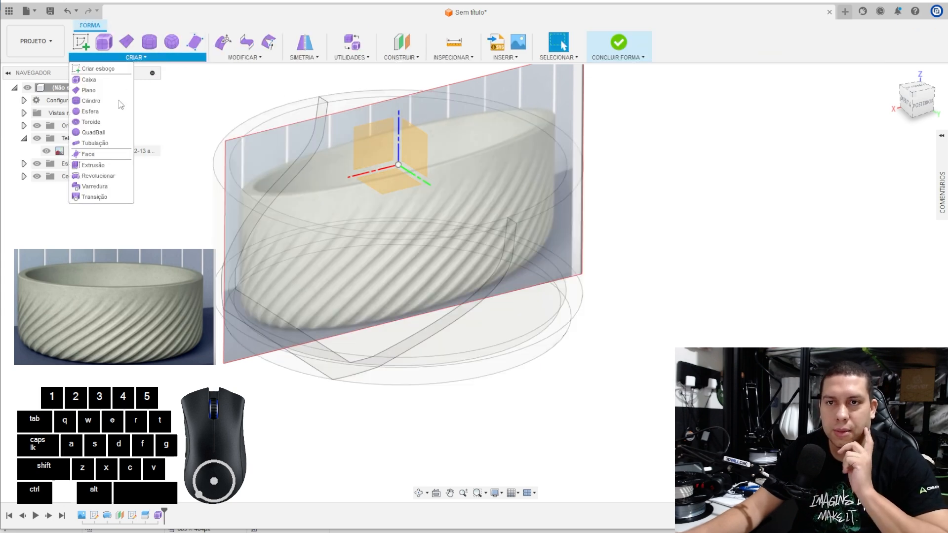
click(94, 143)
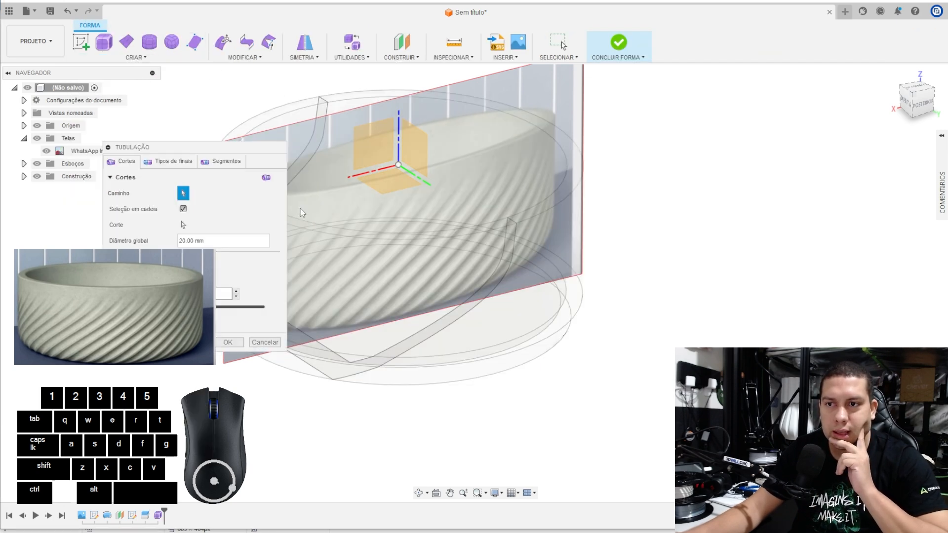
click(511, 264)
click(619, 326)
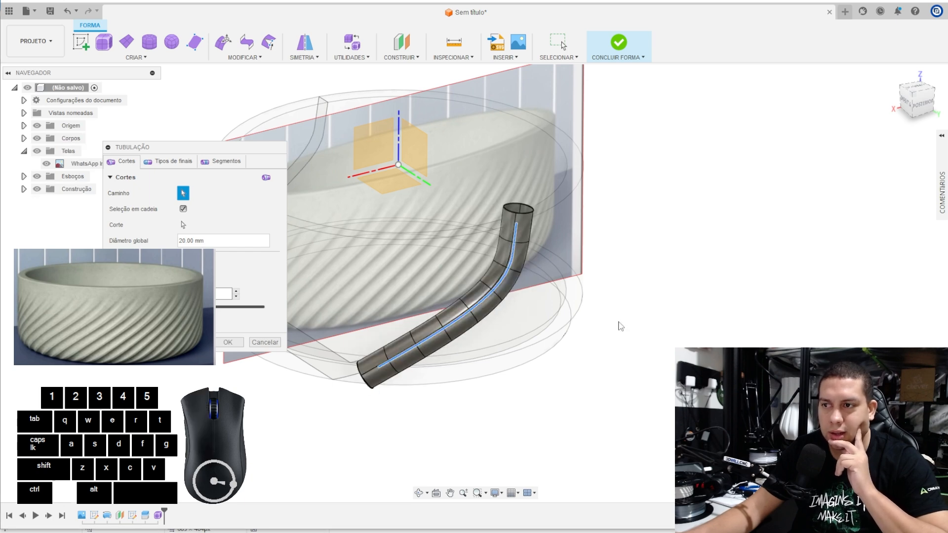
Step: Set the pipe's global diameter to 10 mm and create the pipe
scroll(514, 225, up, 3)
scroll(513, 230, down, 2)
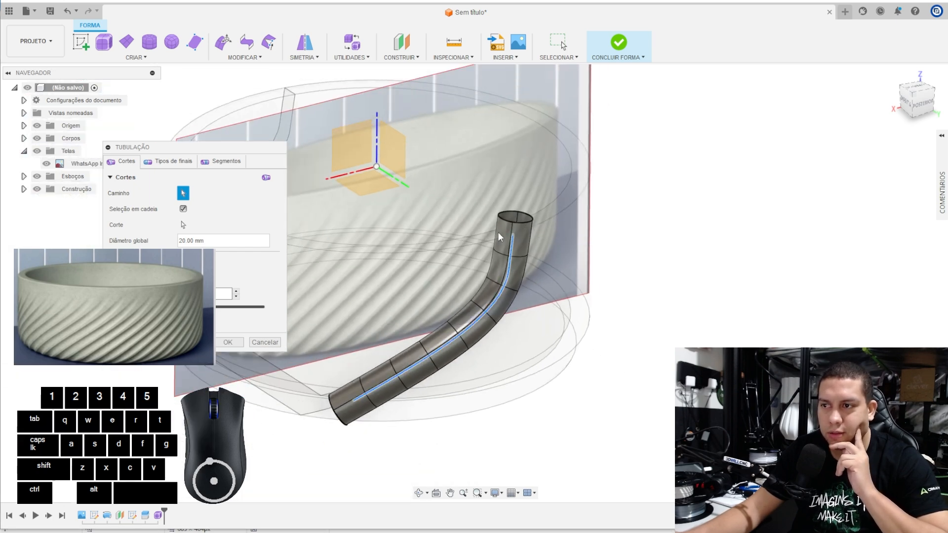
scroll(498, 232, up, 2)
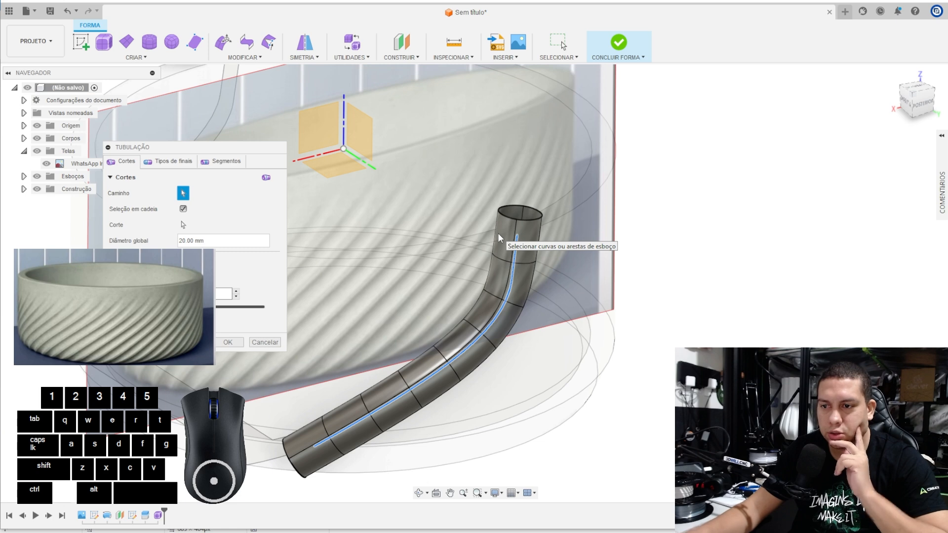
shift+middle_drag(497, 233, 375, 361)
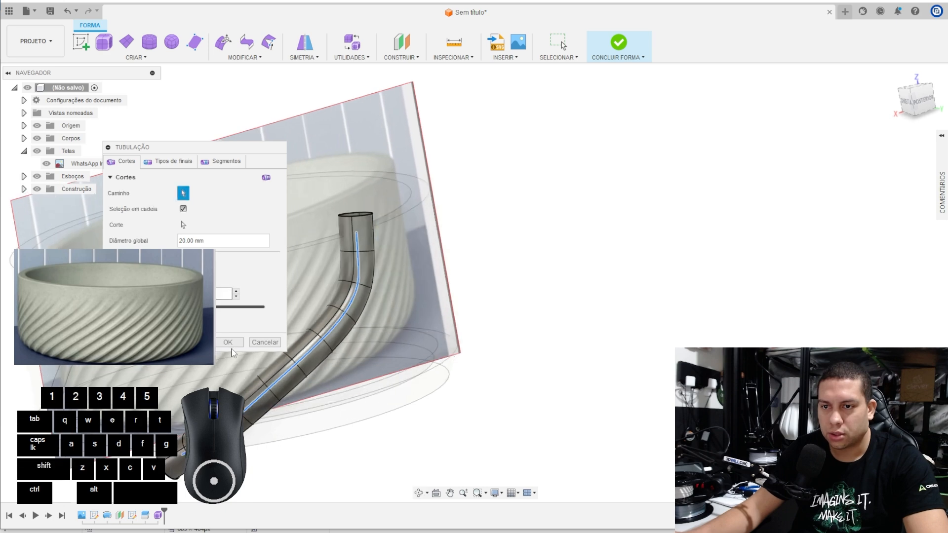
shift+middle_drag(414, 296, 419, 341)
scroll(349, 202, down, 2)
middle_drag(399, 281, 464, 232)
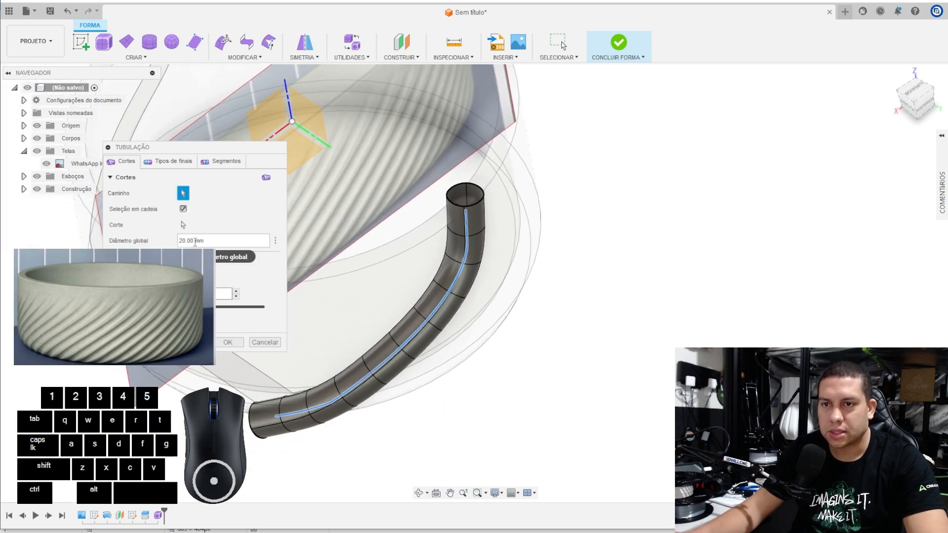
click(194, 241)
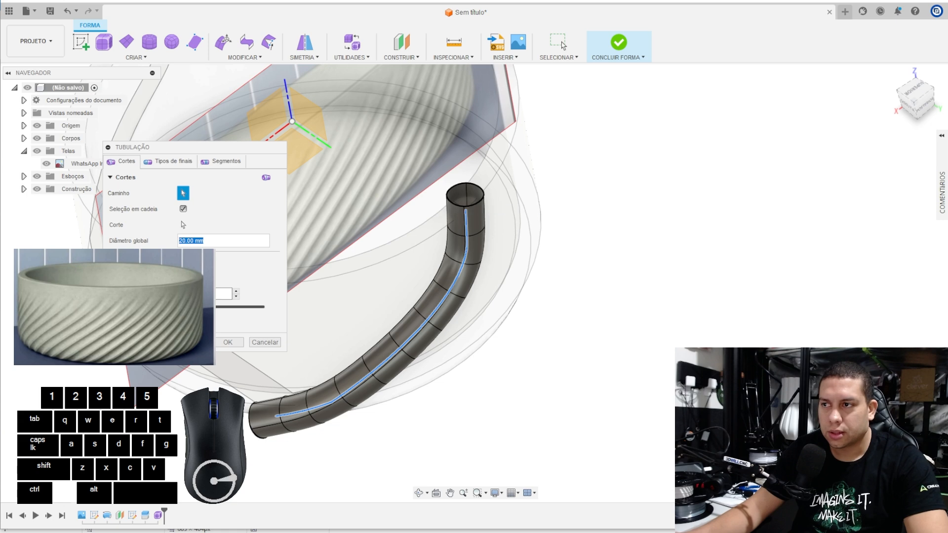
click(921, 108)
scroll(528, 199, down, 2)
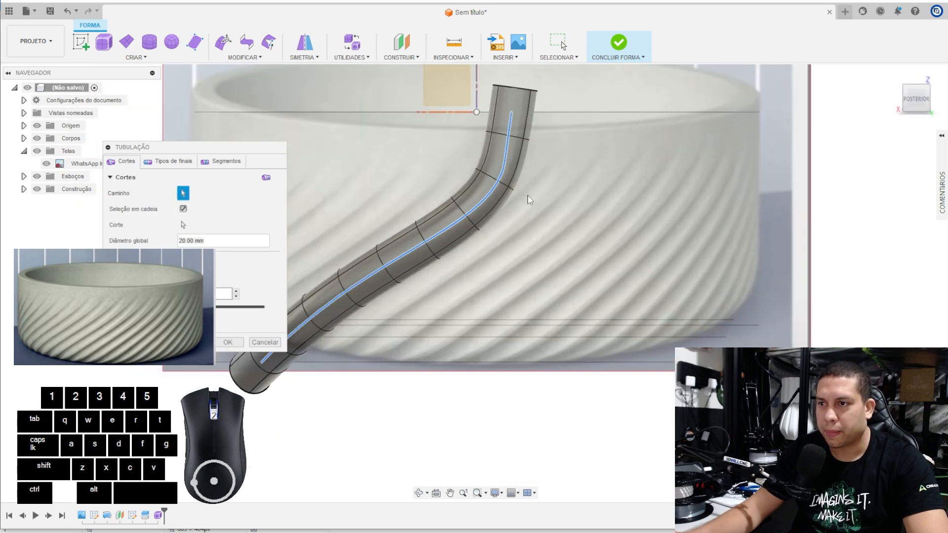
scroll(527, 186, up, 1)
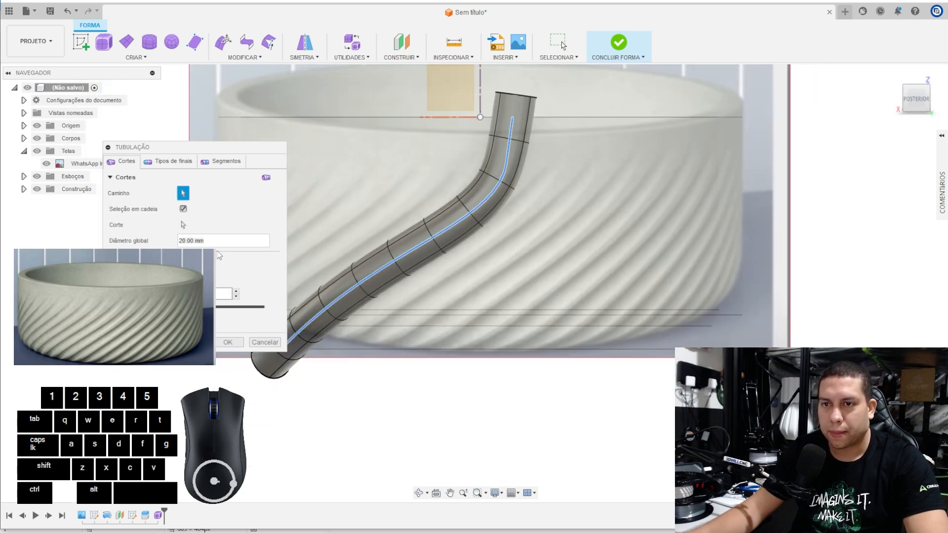
click(168, 240)
text(15)
key(Return)
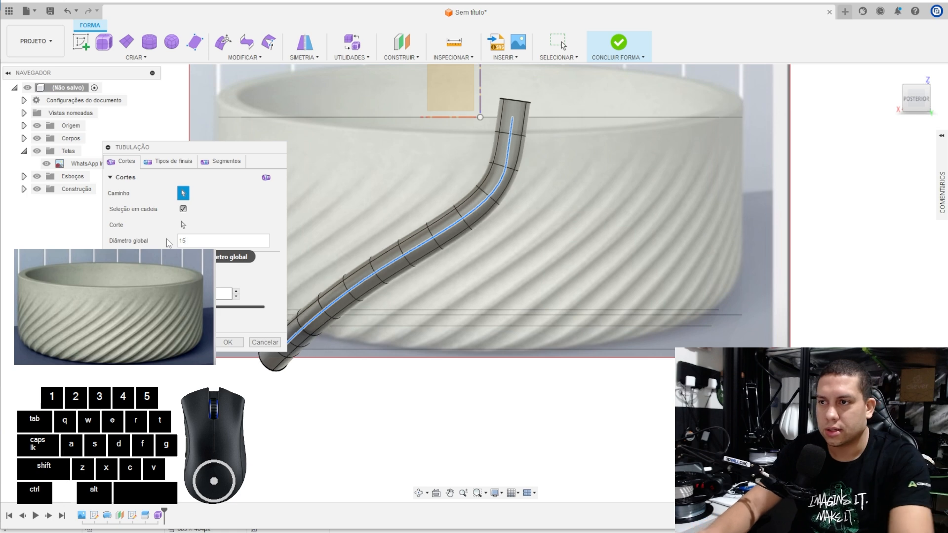
key(Return)
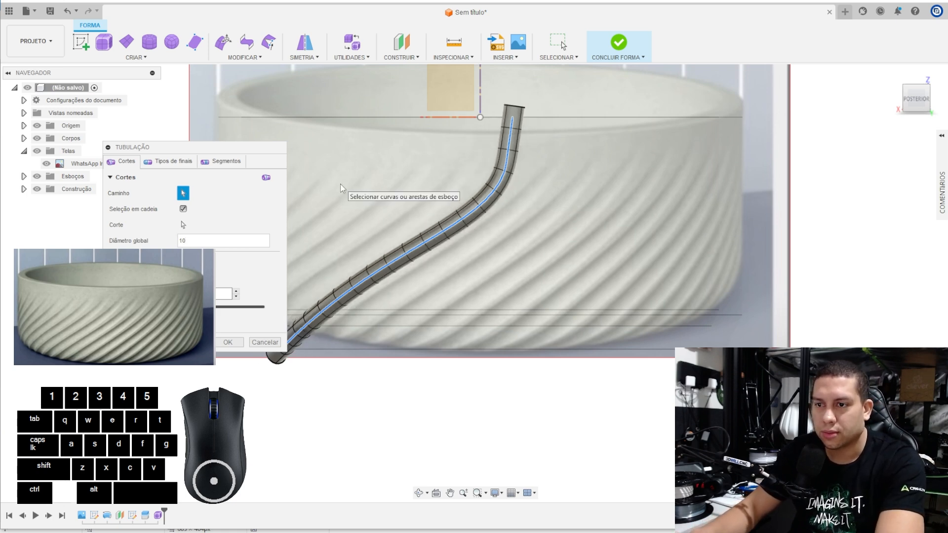
key(Return)
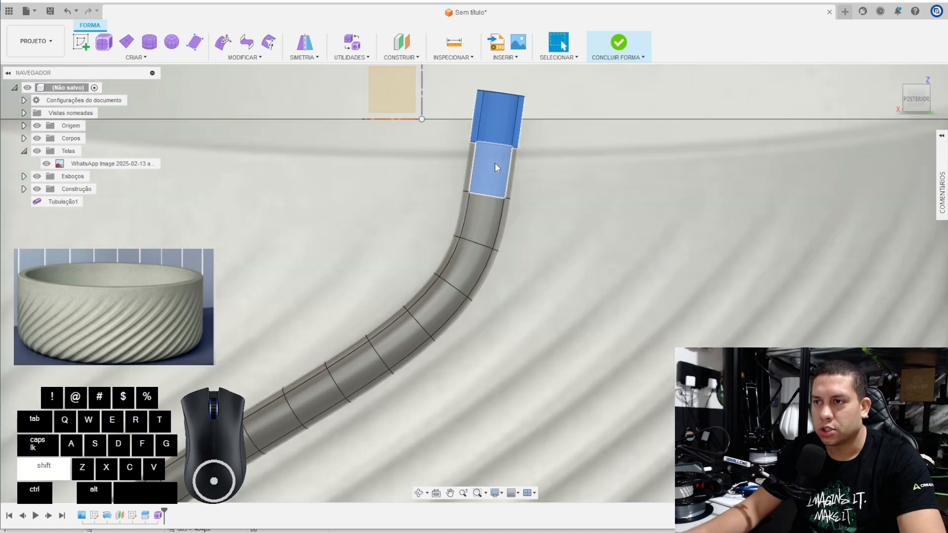
shift+double_click(494, 163)
shift+click(494, 163)
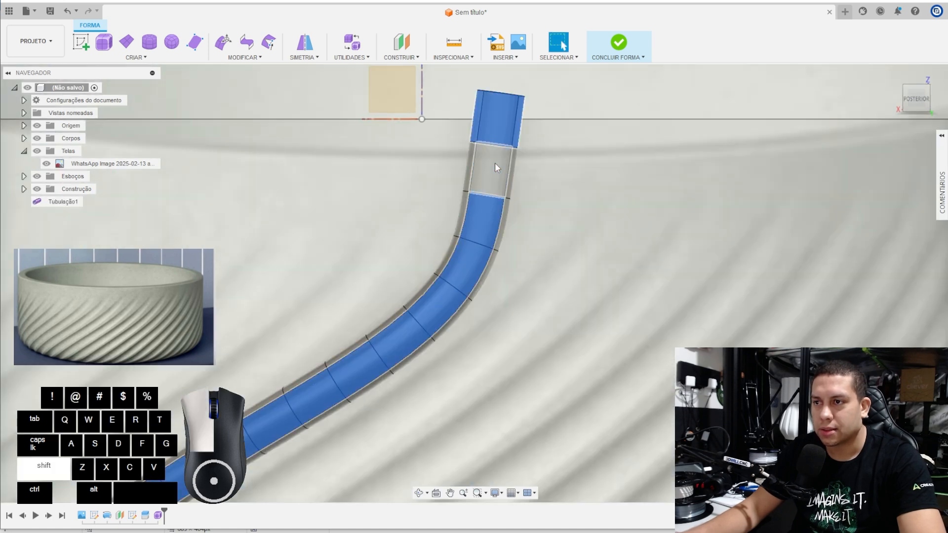
shift+click(496, 169)
key(Escape)
Step: Delete the three uppermost face segments of the pipe so it ends below the bowl's rim
click(494, 119)
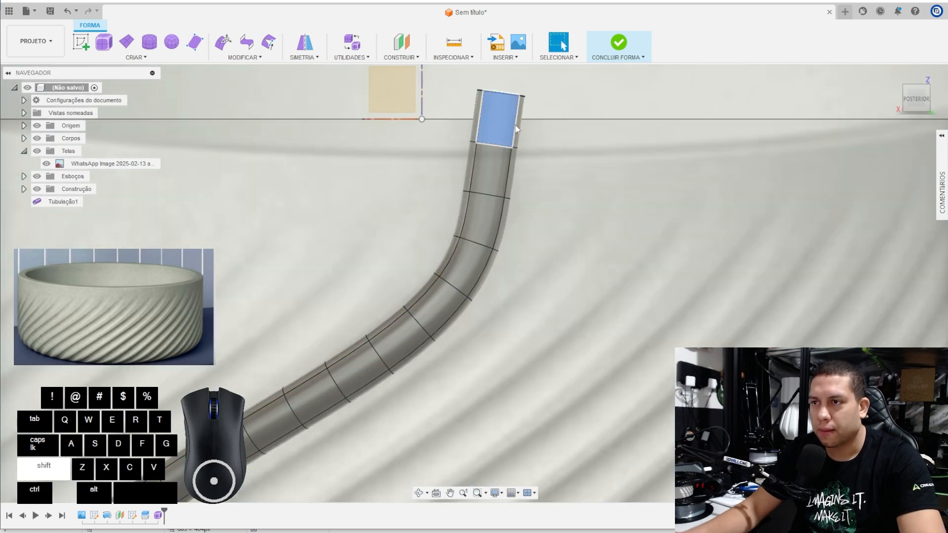
shift+click(517, 129)
key(Delete)
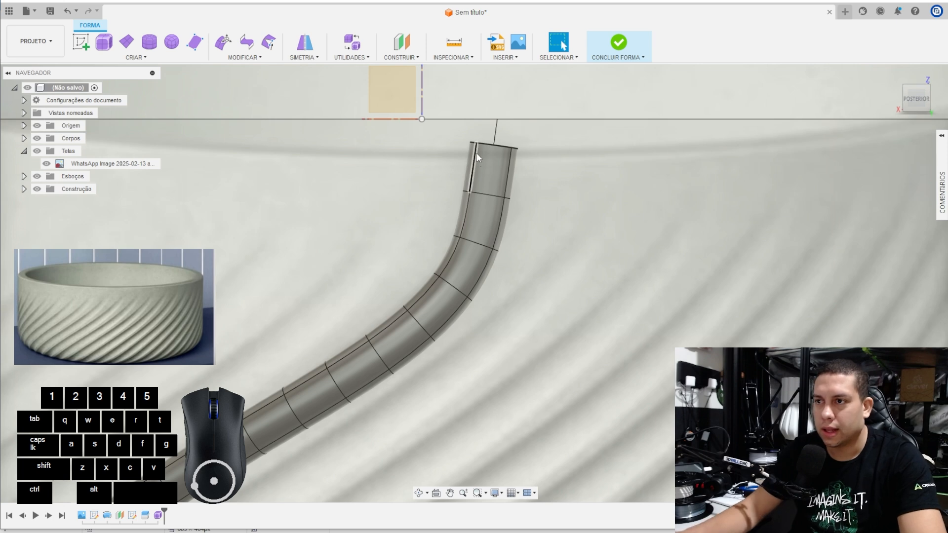
shift+click(514, 171)
key(Delete)
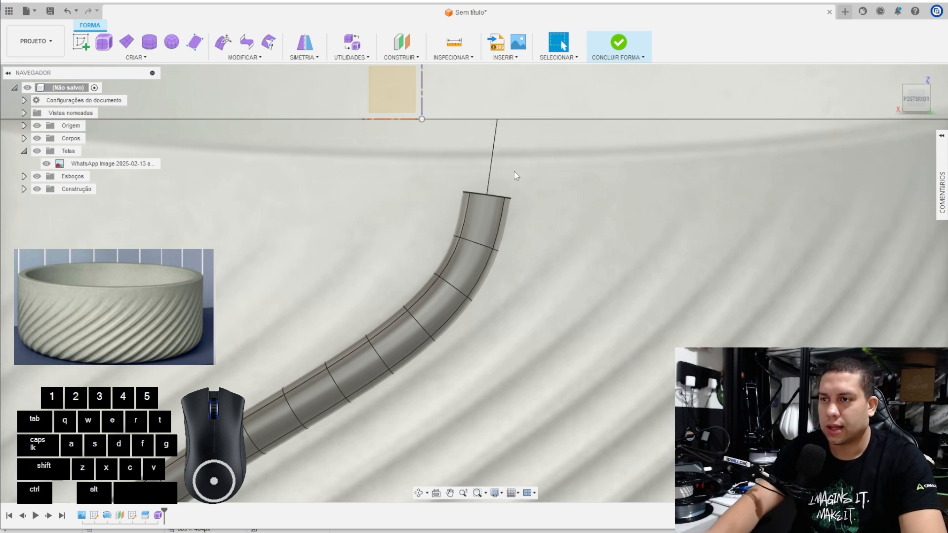
shift+click(490, 218)
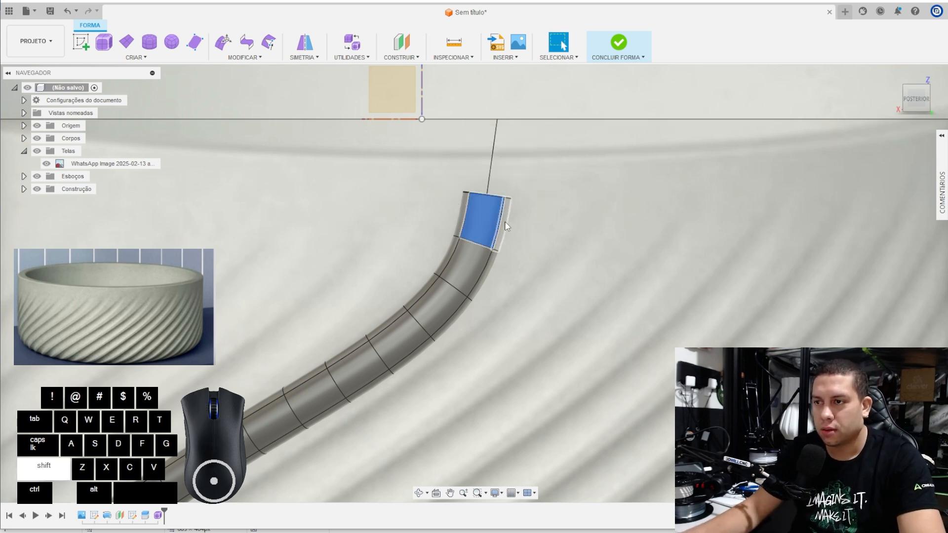
shift+middle_drag(550, 211, 531, 229)
key(Delete)
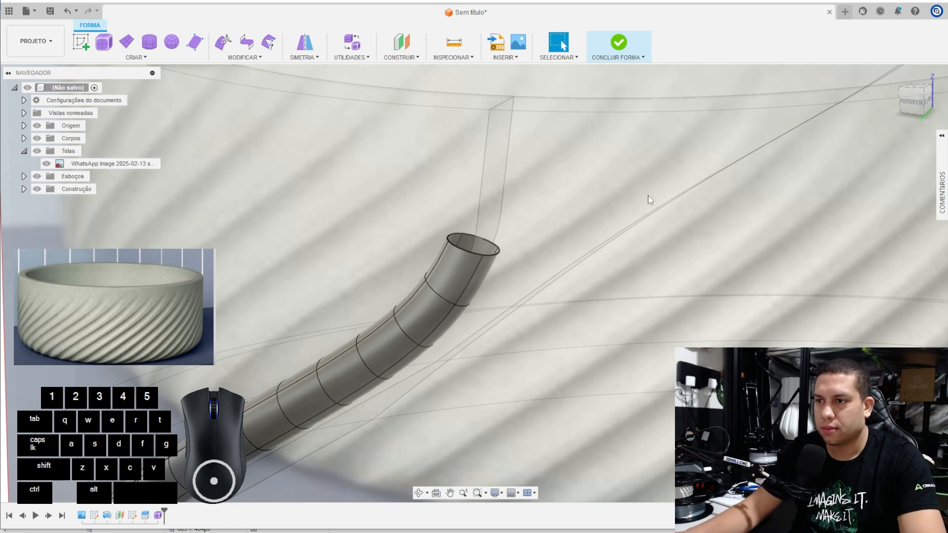
Step: Close the pipe's open upper end by filling the hole bounded by its end edge loop
click(908, 102)
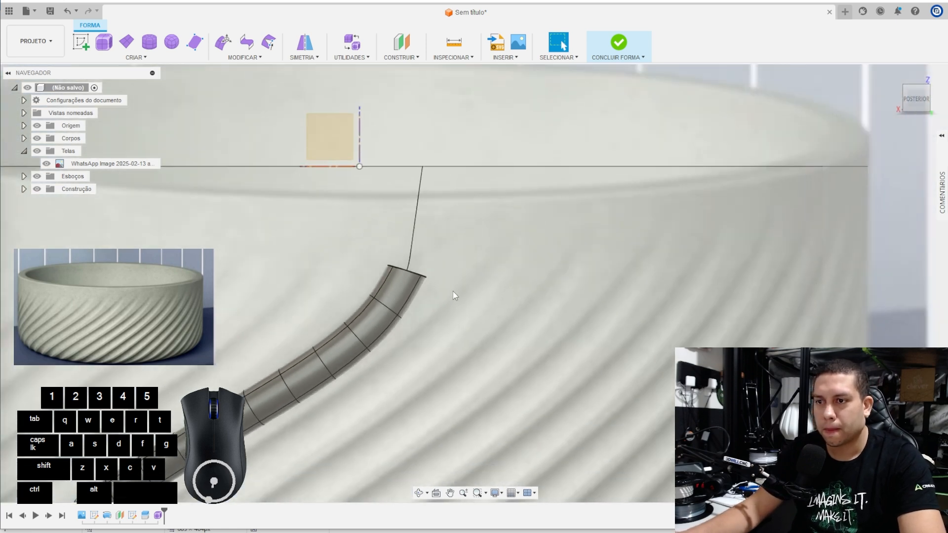
middle_drag(425, 291, 444, 243)
scroll(444, 241, up, 2)
double_click(428, 220)
right_click(427, 219)
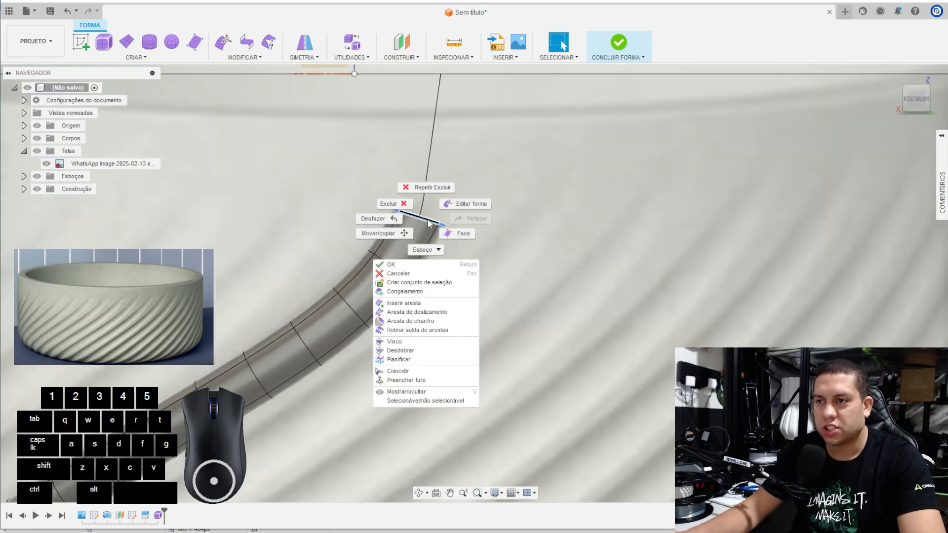
click(405, 380)
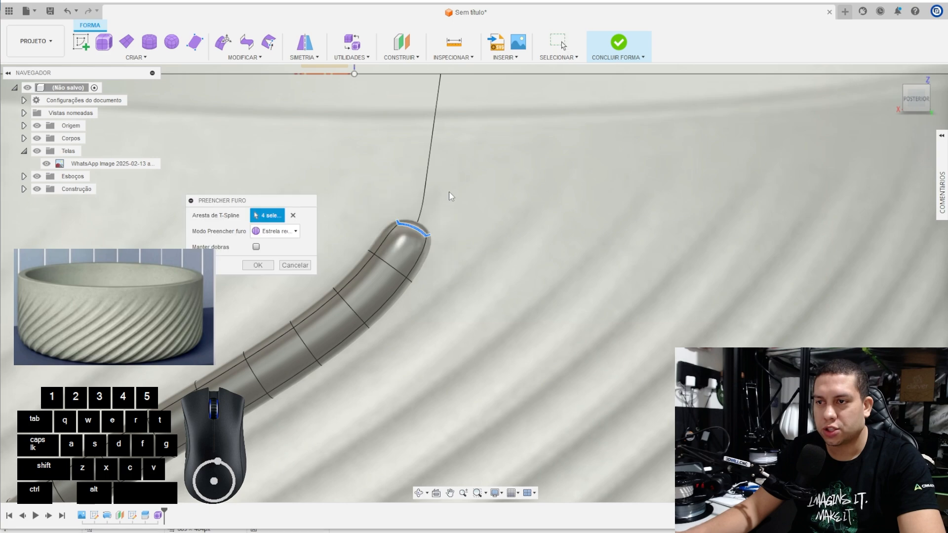
key(Return)
shift+middle_drag(448, 193, 561, 235)
scroll(484, 239, up, 5)
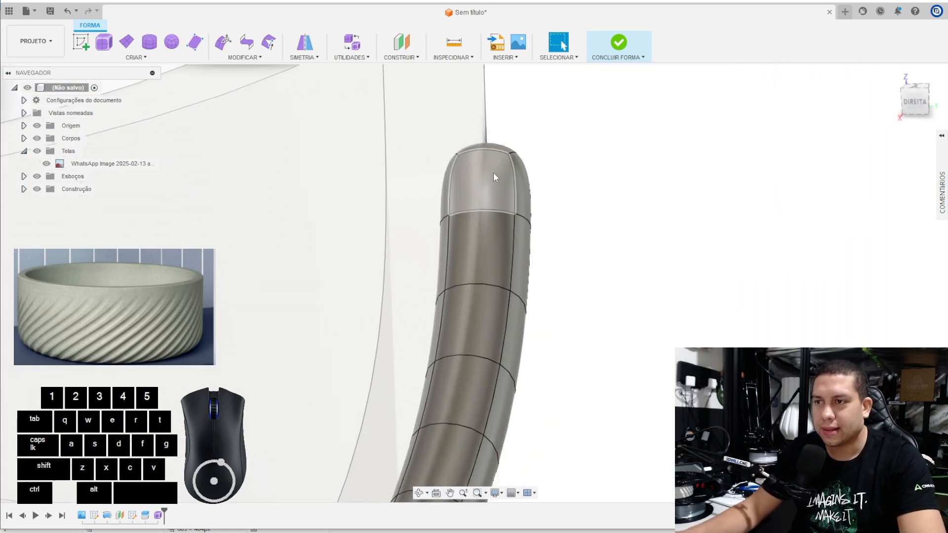
Step: Shift the faces of the pipe's upper end cap about 3 mm horizontally so the tip continues the pipe's slant
click(503, 190)
shift+double_click(514, 184)
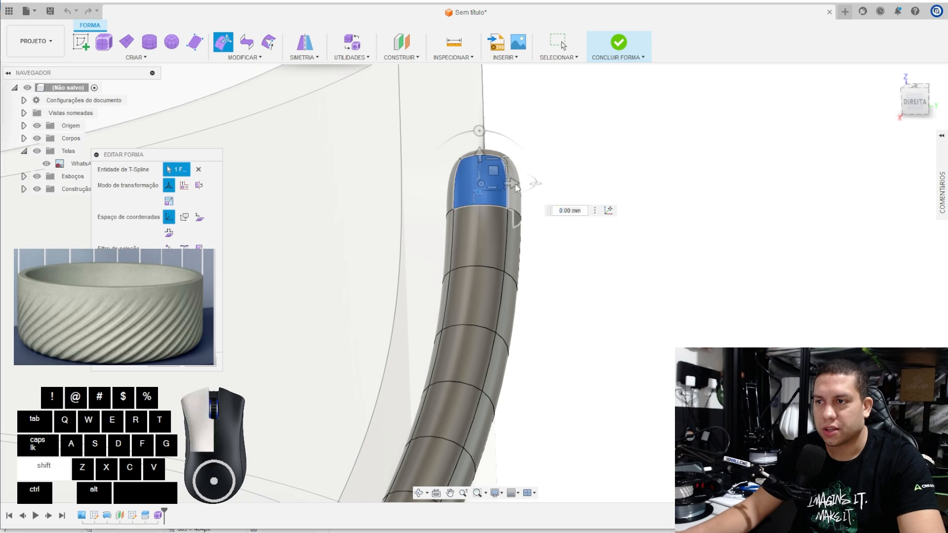
scroll(508, 172, up, 1)
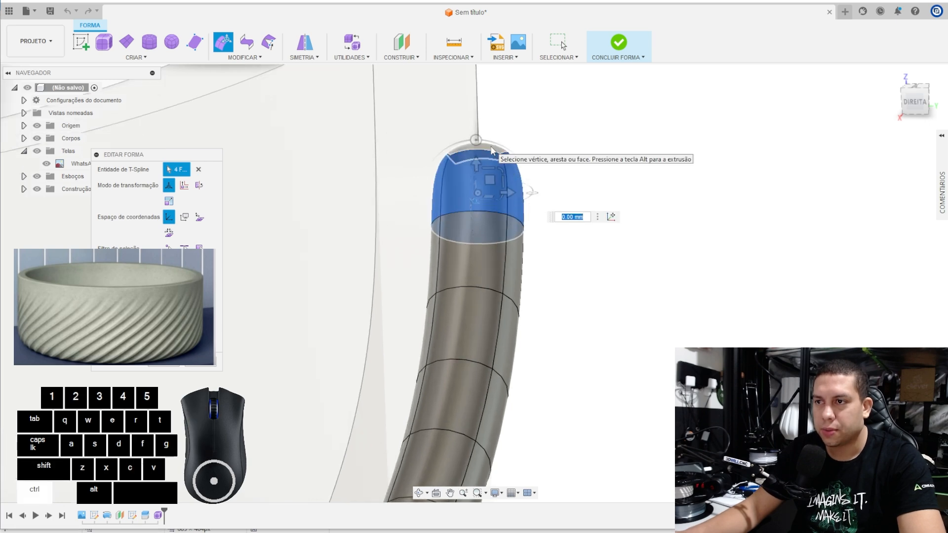
shift+click(490, 152)
drag(509, 193, 540, 203)
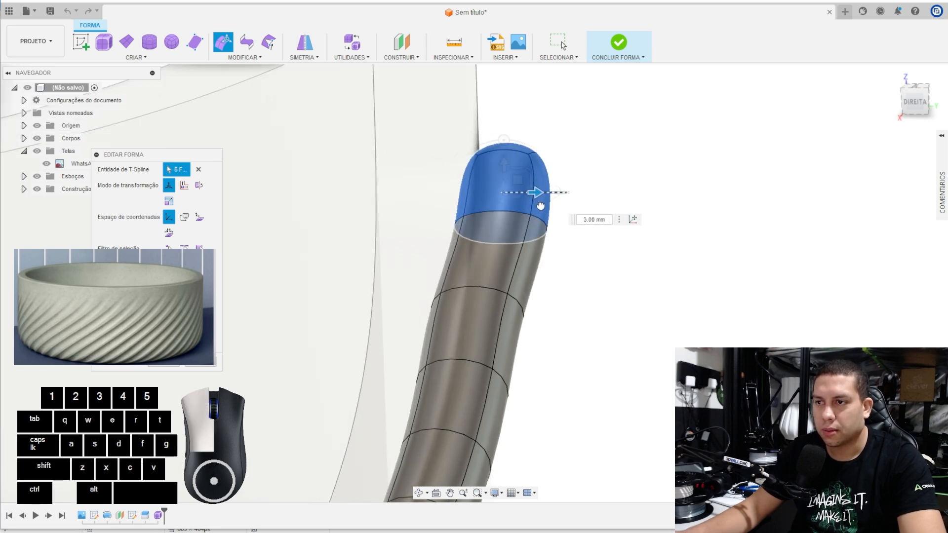
drag(505, 144, 531, 185)
click(577, 133)
scroll(576, 133, down, 5)
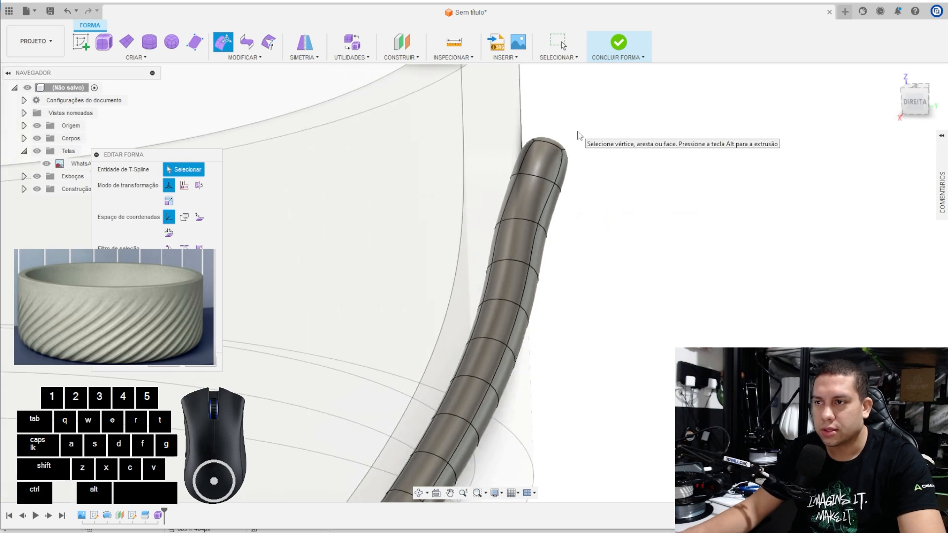
Step: Select the edge loop around the pipe's open lower end and close the form editing
shift+middle_drag(555, 379, 564, 361)
scroll(564, 361, up, 6)
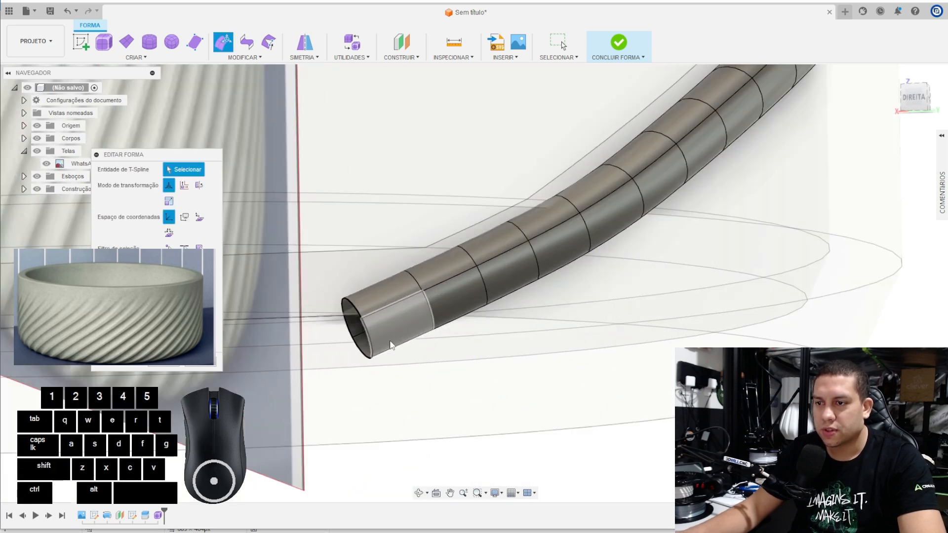
mouse_move(413, 345)
shift+middle_down()
mouse_move(440, 370)
mouse_move(432, 343)
mouse_move(395, 347)
shift+middle_up()
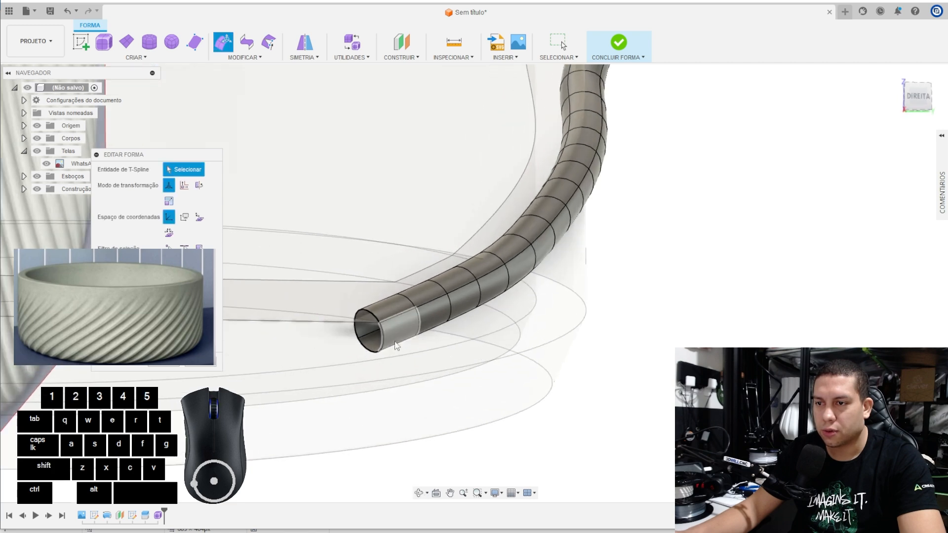
double_click(385, 335)
right_click(384, 333)
click(409, 340)
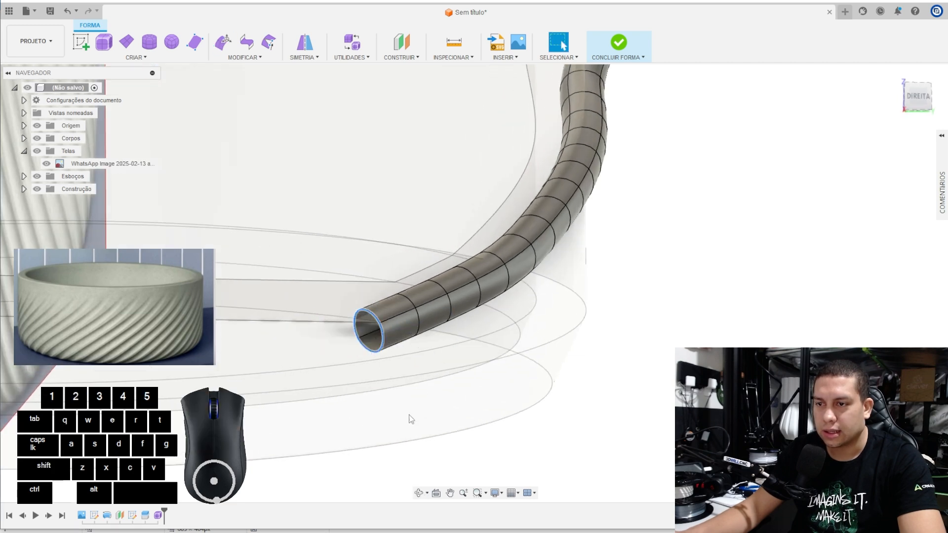
double_click(388, 338)
right_click(387, 339)
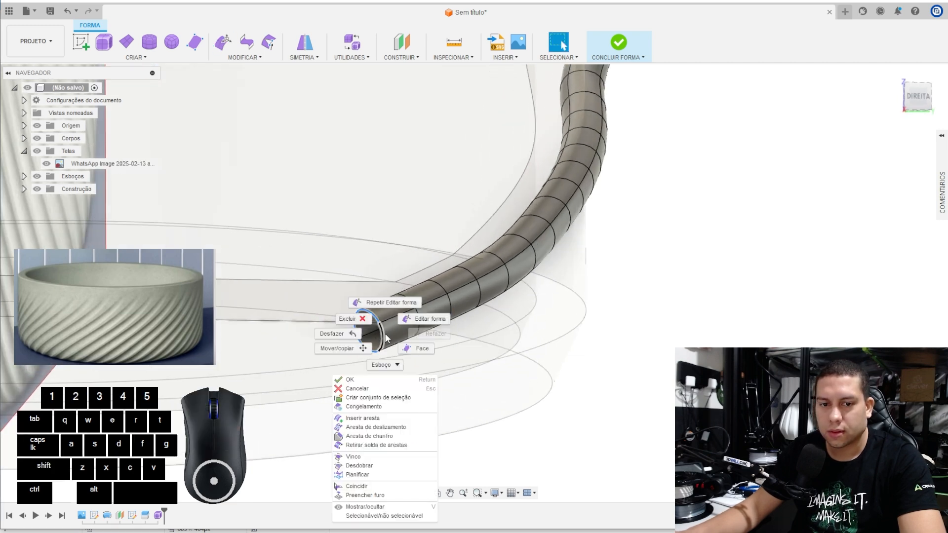
click(357, 486)
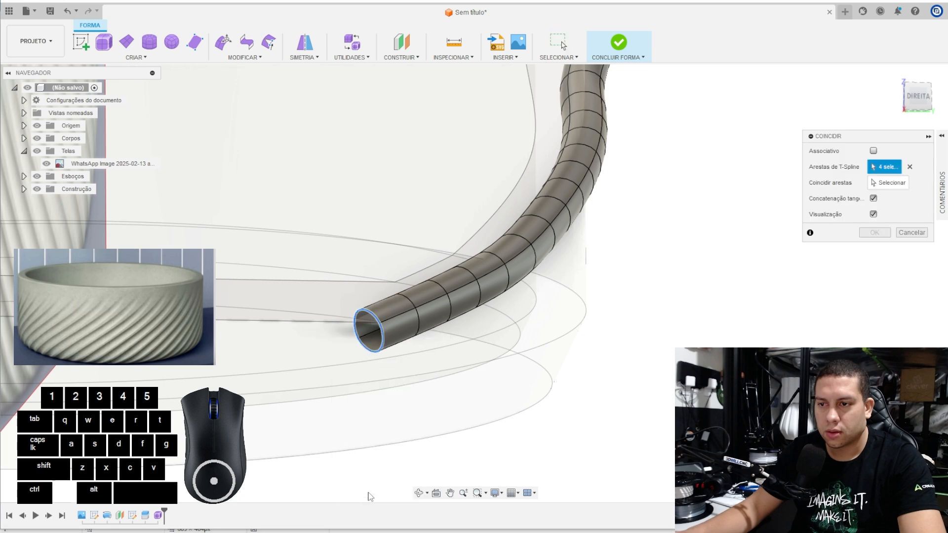
key(Escape)
Step: Fill the hole bounded by the edge loop at the pipe's lower end
double_click(381, 339)
right_click(381, 339)
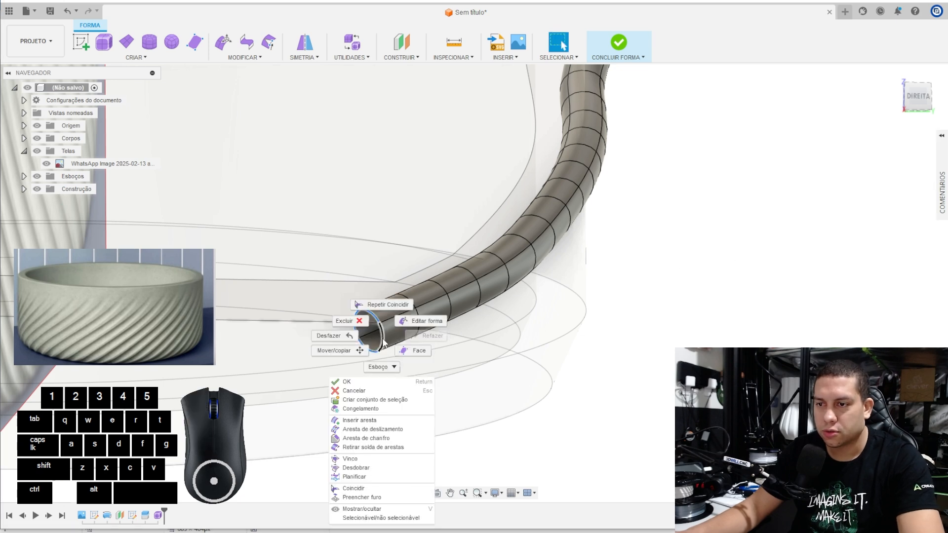
click(376, 502)
key(Return)
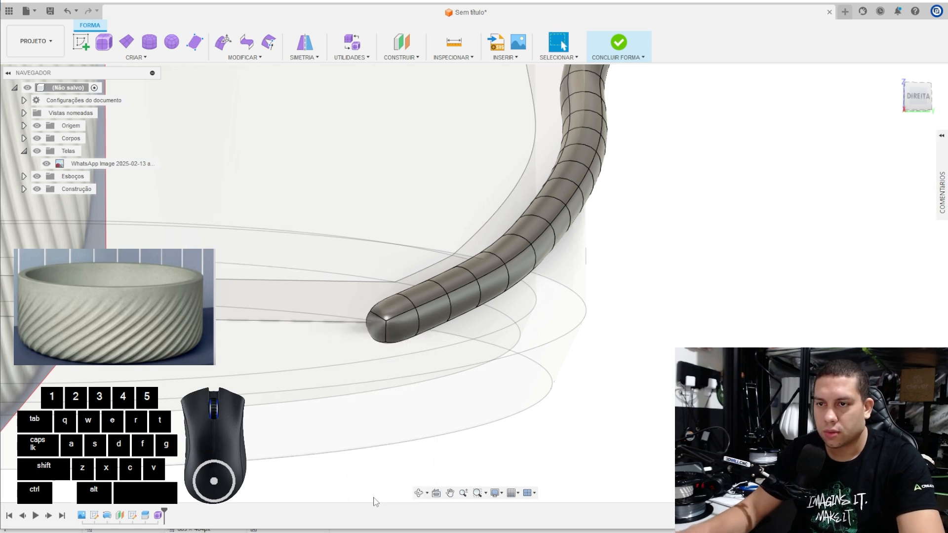
Step: Move the faces of the pipe's lower end cap about -13.34 mm and -9.388 mm in the right-view plane, past the bowl's base
scroll(378, 336, up, 2)
click(378, 335)
shift+click(390, 298)
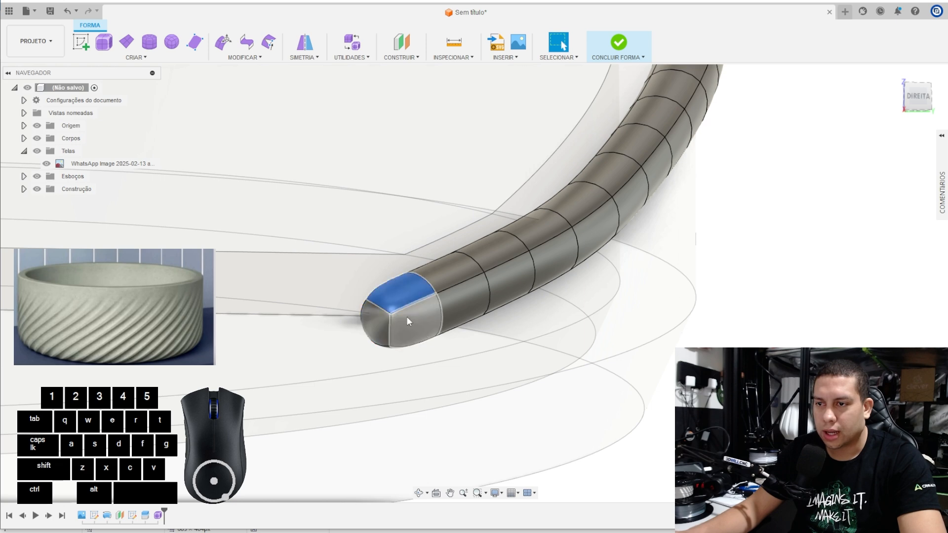
shift+click(405, 324)
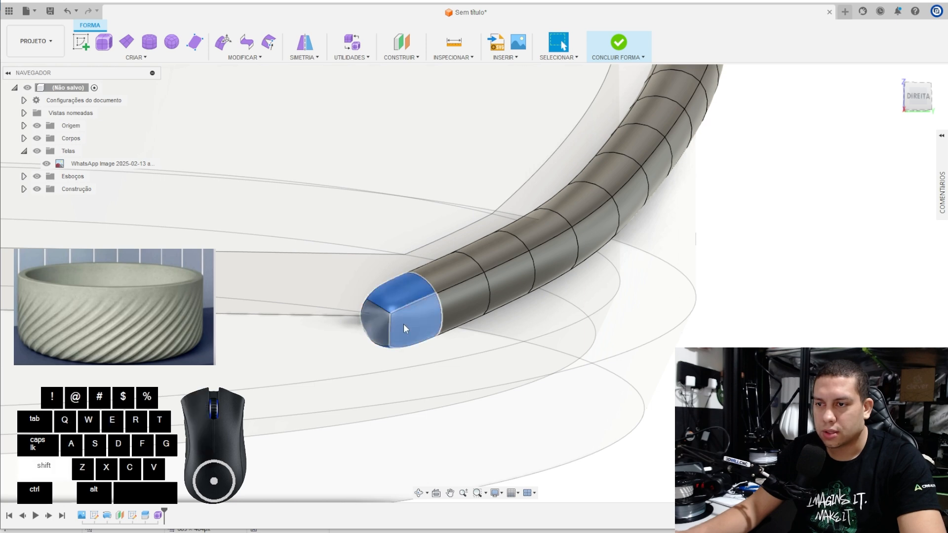
click(905, 98)
click(223, 42)
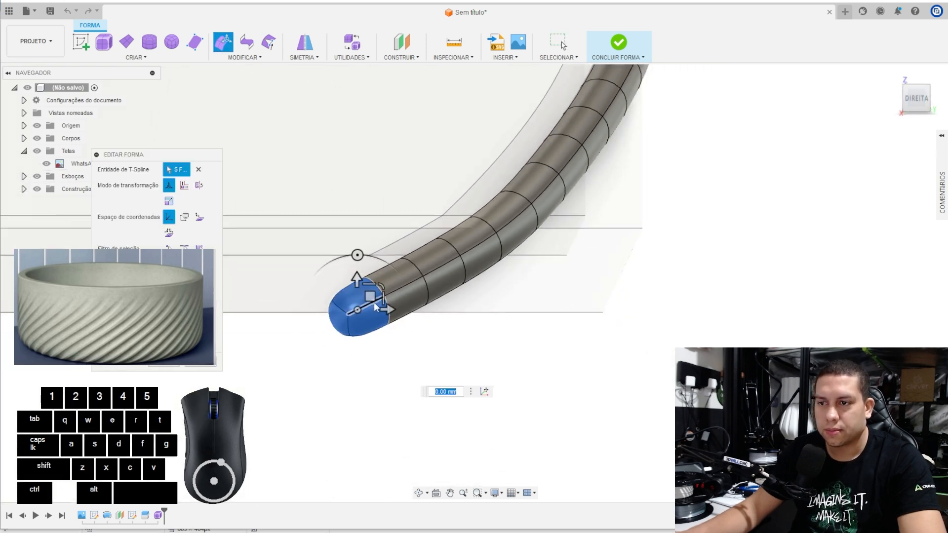
middle_drag(376, 306, 465, 252)
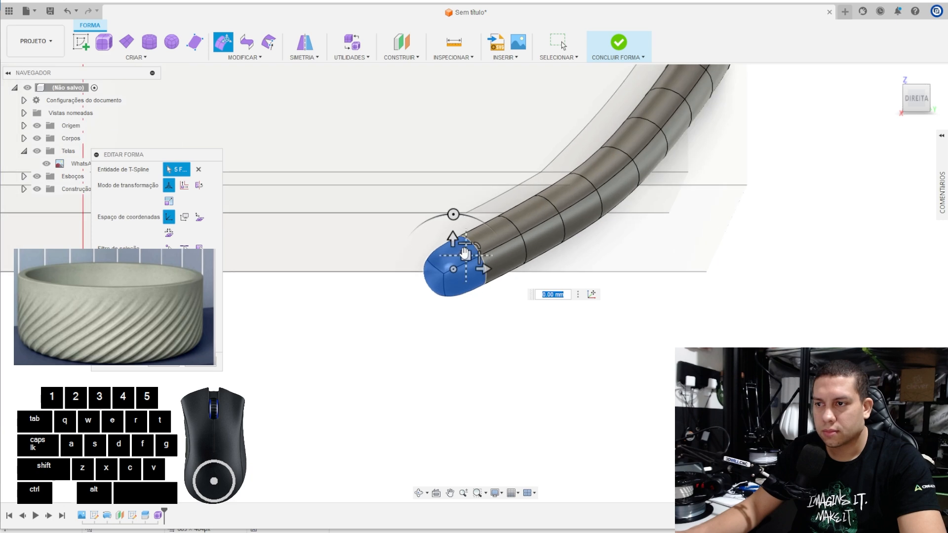
drag(465, 252, 394, 304)
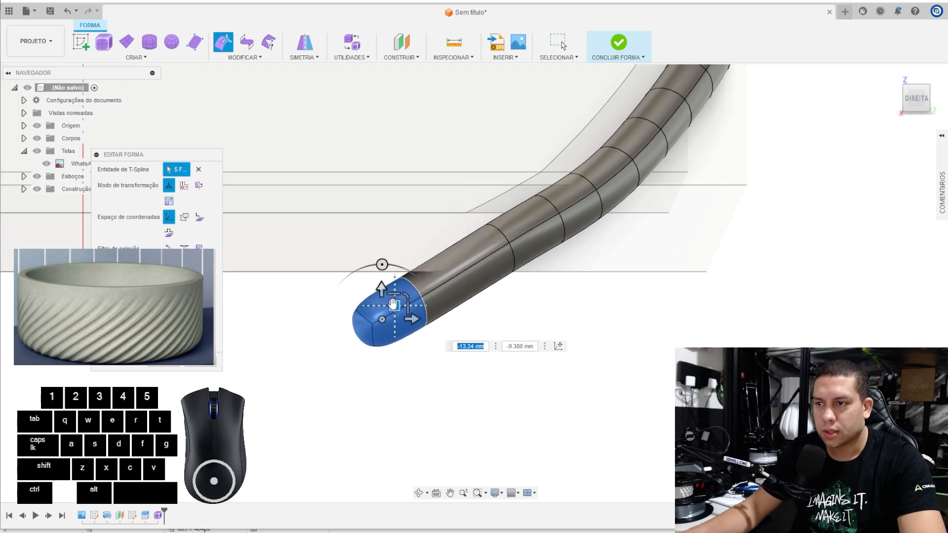
key(Return)
Step: Finish the form so the closed pipe becomes a solid body
scroll(393, 304, down, 5)
mouse_move(393, 306)
shift+middle_down()
mouse_move(431, 312)
mouse_move(426, 321)
mouse_move(390, 303)
mouse_move(405, 296)
shift+middle_up()
click(619, 43)
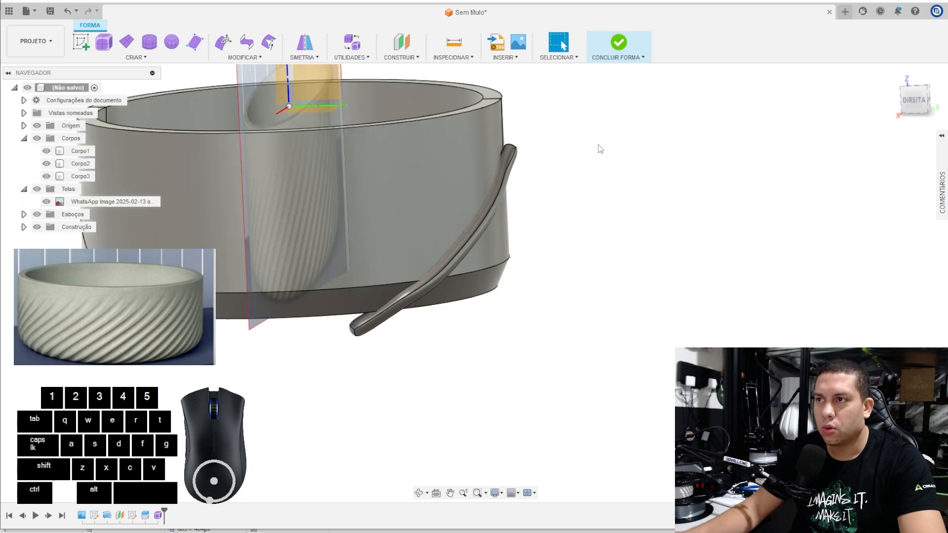
shift+middle_drag(582, 161, 583, 197)
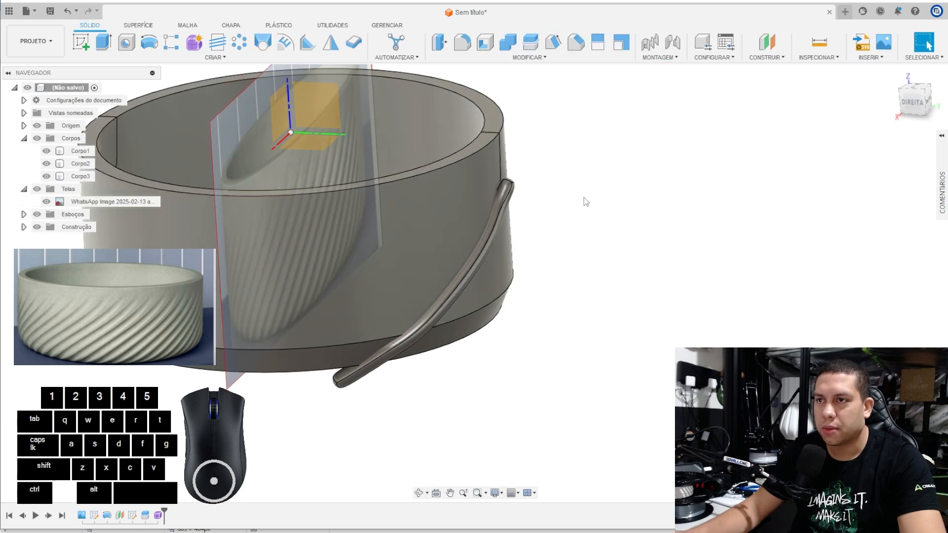
click(508, 43)
scroll(490, 155, up, 2)
click(490, 156)
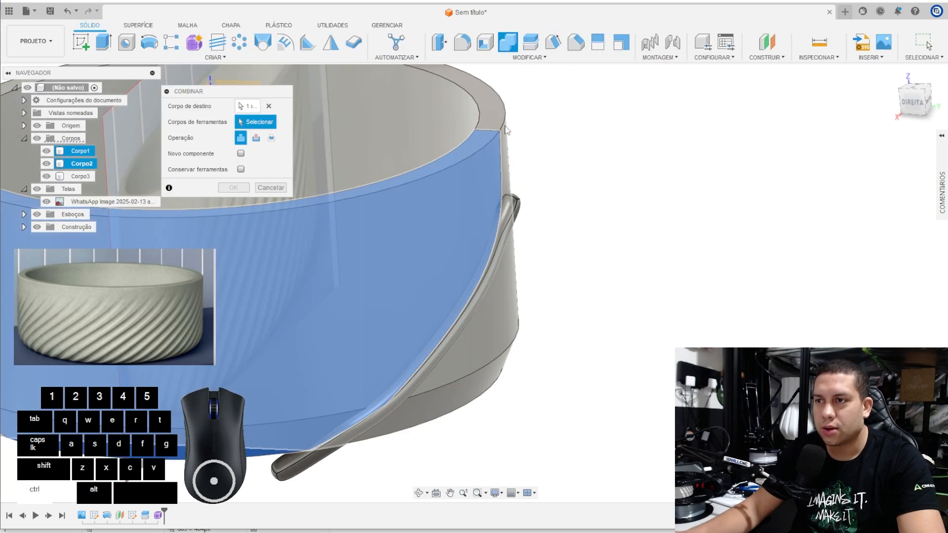
click(506, 130)
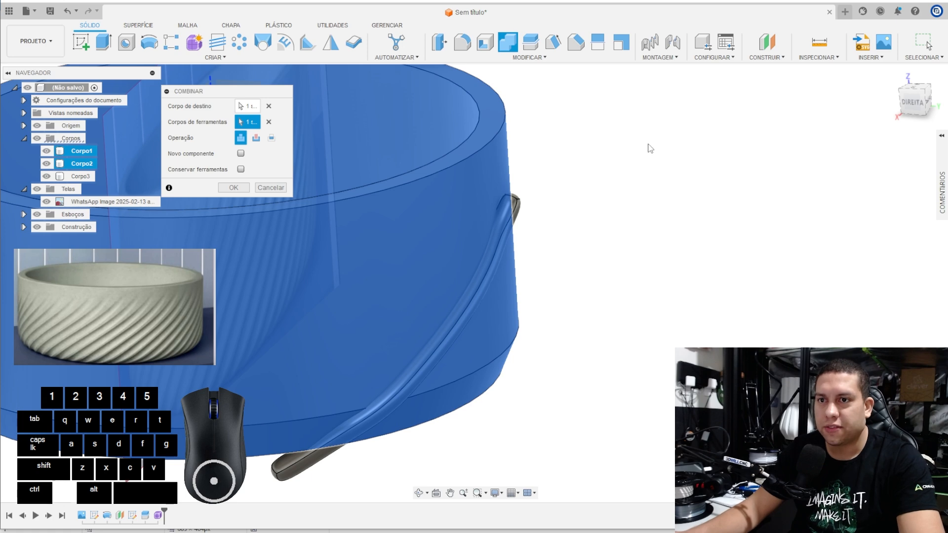
key(Escape)
click(630, 163)
Step: Join the two split bowl bodies, with Corpo1 as the target and Corpo2 as the tool
scroll(504, 180, down, 2)
click(505, 43)
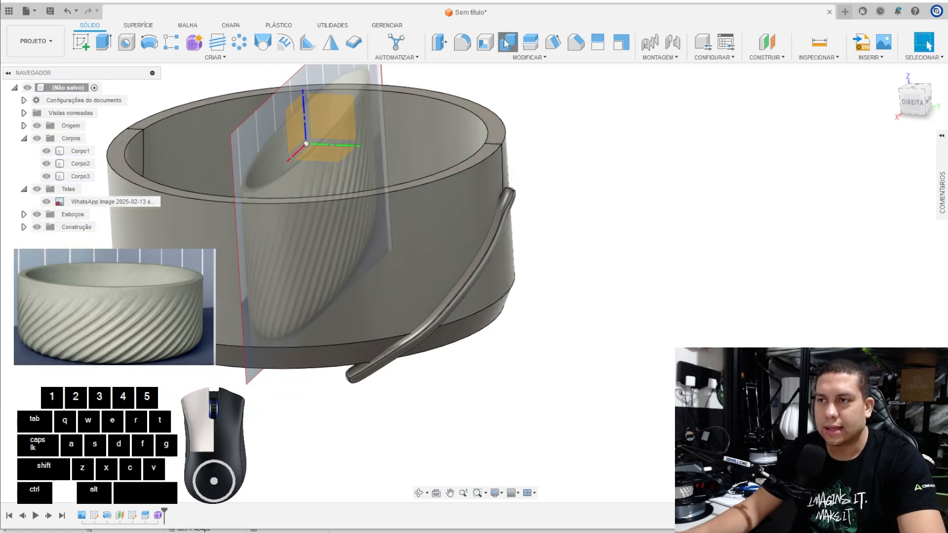
click(80, 151)
click(82, 166)
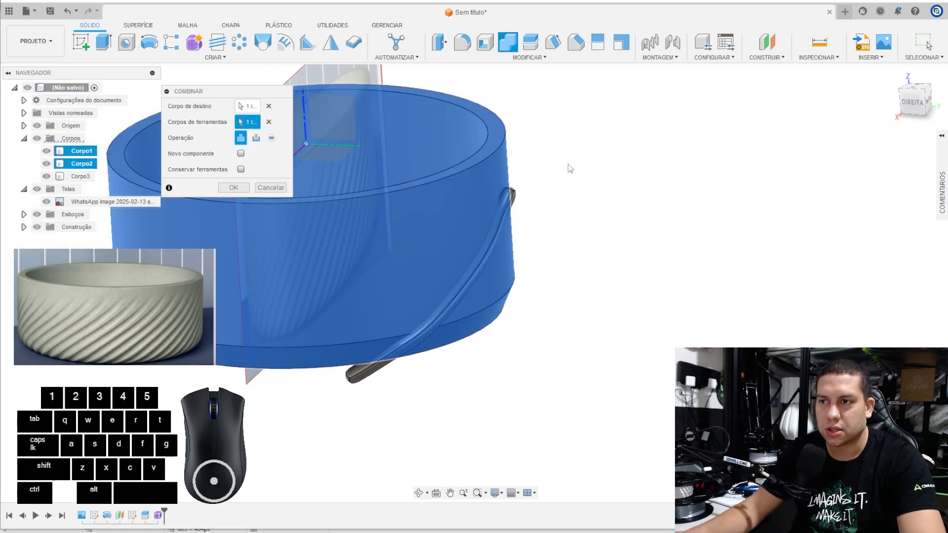
shift+middle_drag(567, 164, 597, 165)
key(Return)
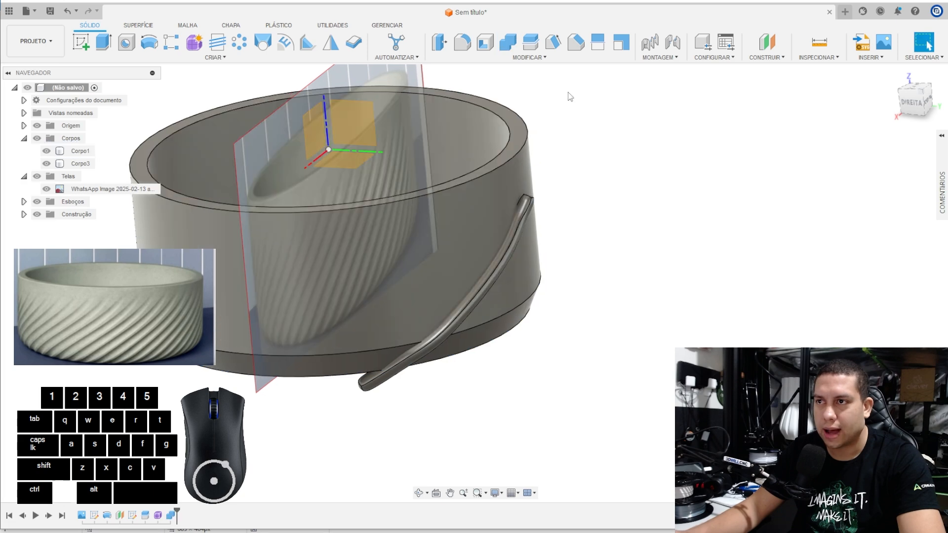
Step: Cut the pipe body Corpo3 out of the bowl body Corpo1 with Combine, without keeping the tool
click(512, 46)
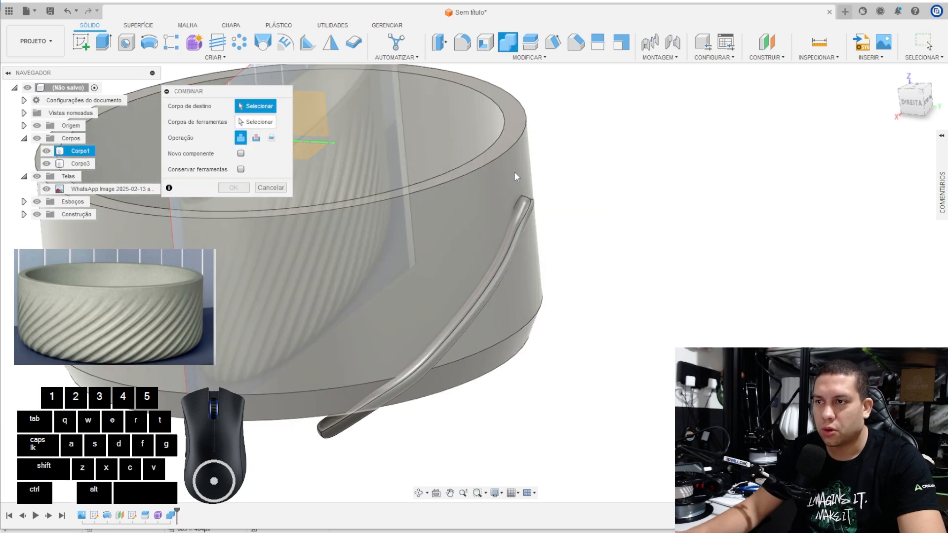
click(514, 171)
click(522, 212)
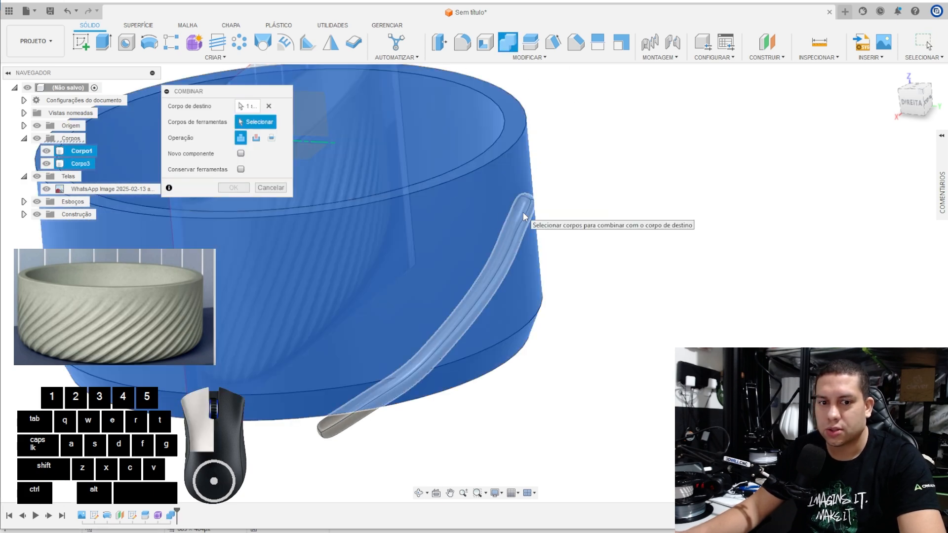
shift+middle_drag(558, 163, 533, 168)
click(256, 140)
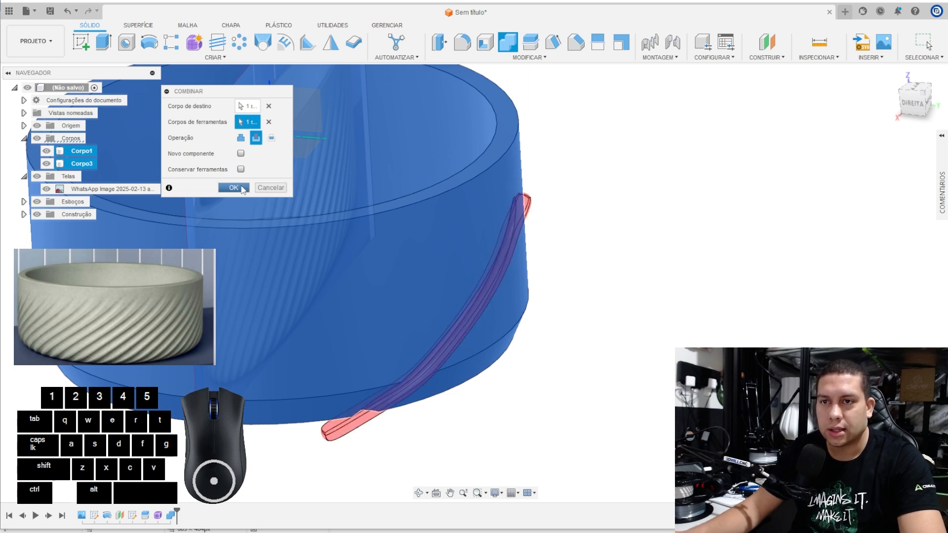
click(242, 188)
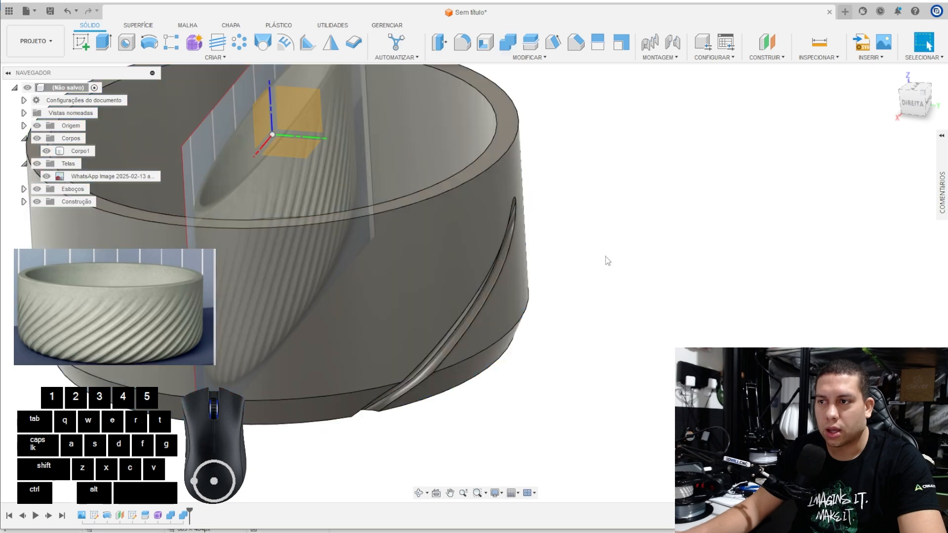
Step: Set up a circular pattern of the groove's Combine cut feature, using the bowl's outer rim edge as the axis
shift+middle_drag(605, 256, 592, 237)
shift+middle_drag(487, 230, 653, 272)
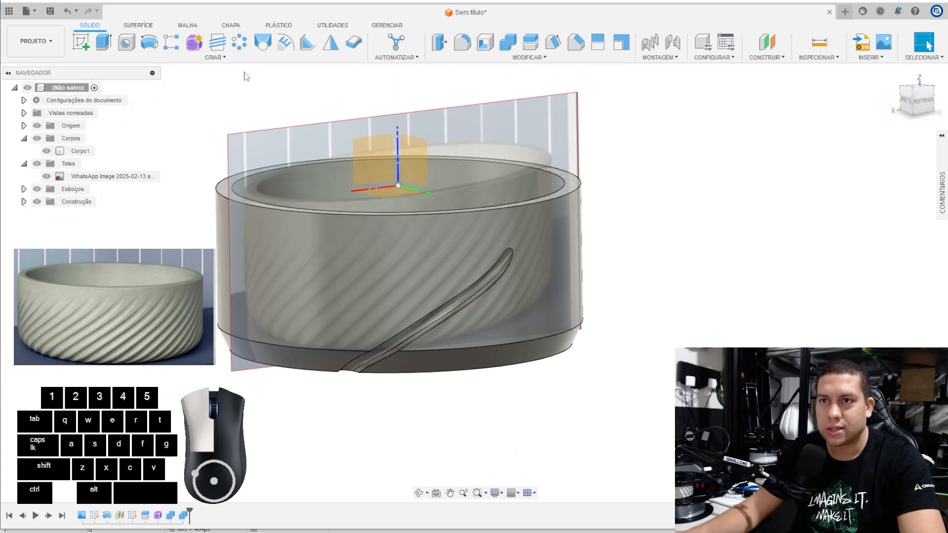
click(240, 42)
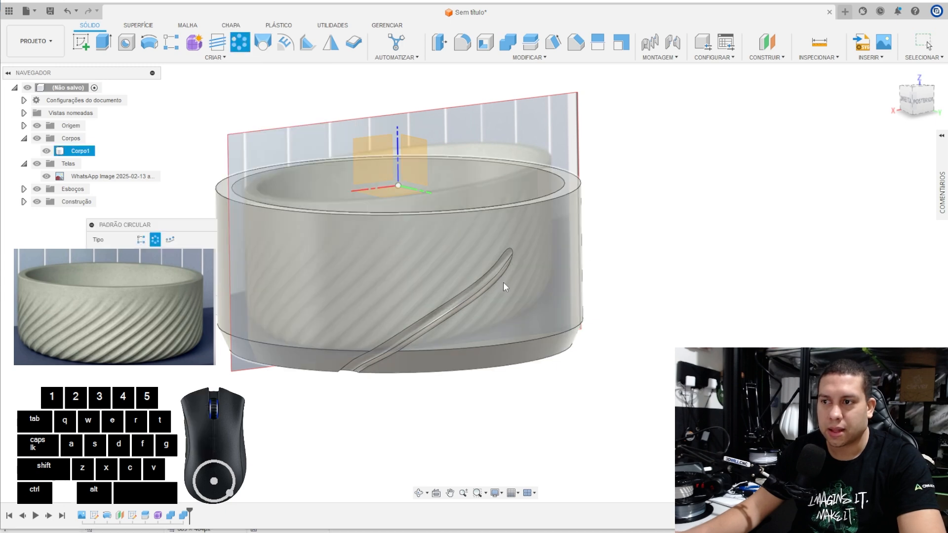
scroll(502, 282, up, 4)
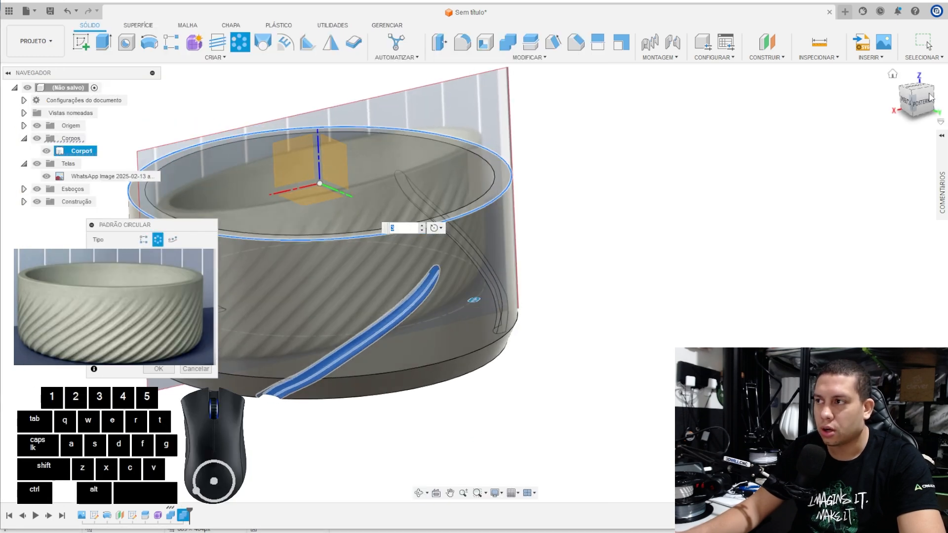
scroll(509, 246, up, 2)
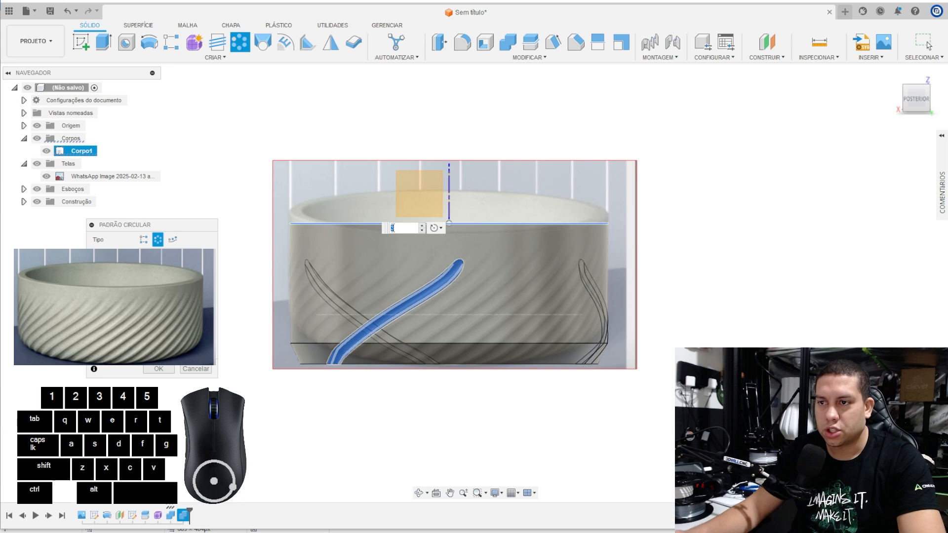
scroll(406, 220, down, 2)
Step: Set the groove's circular pattern to 24 instances spread over the full turn around the bowl
click(422, 226)
click(422, 226)
click(422, 226)
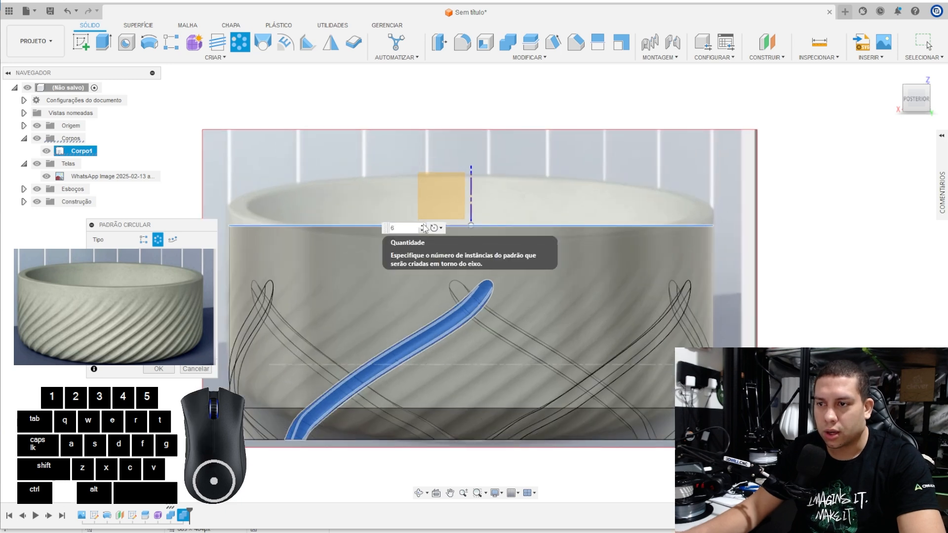
click(422, 226)
click(422, 226)
click(422, 226)
click(422, 226)
click(422, 225)
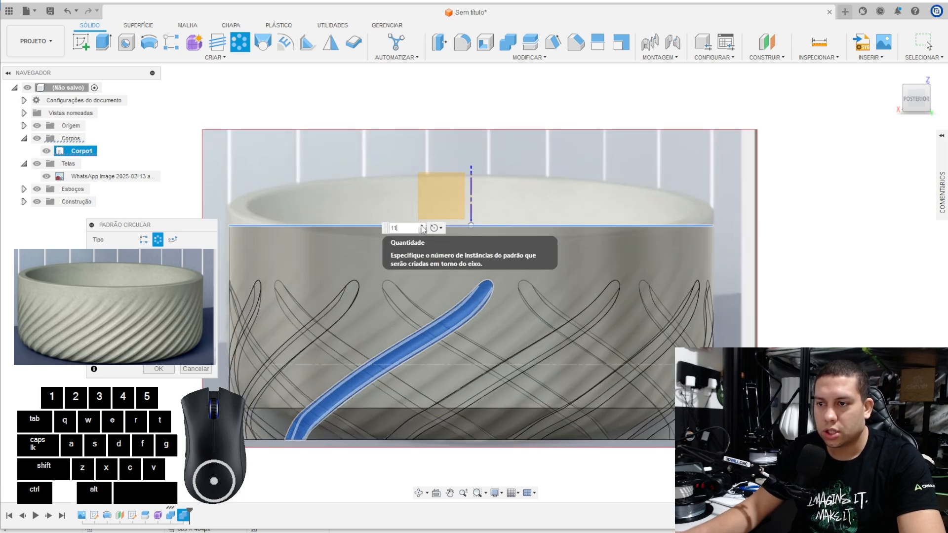
click(421, 226)
click(422, 226)
click(422, 225)
click(422, 226)
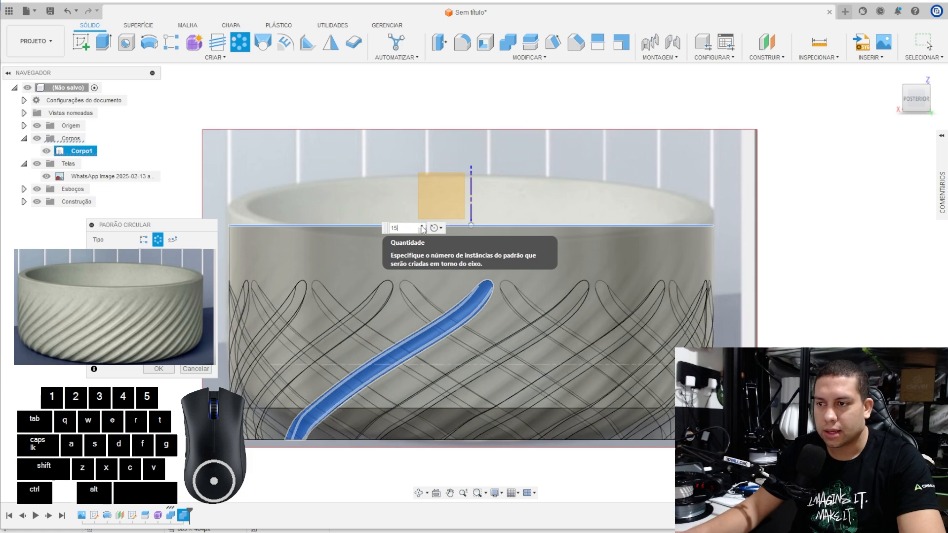
click(422, 226)
click(422, 225)
click(422, 226)
click(422, 226)
click(422, 226)
click(422, 225)
click(421, 225)
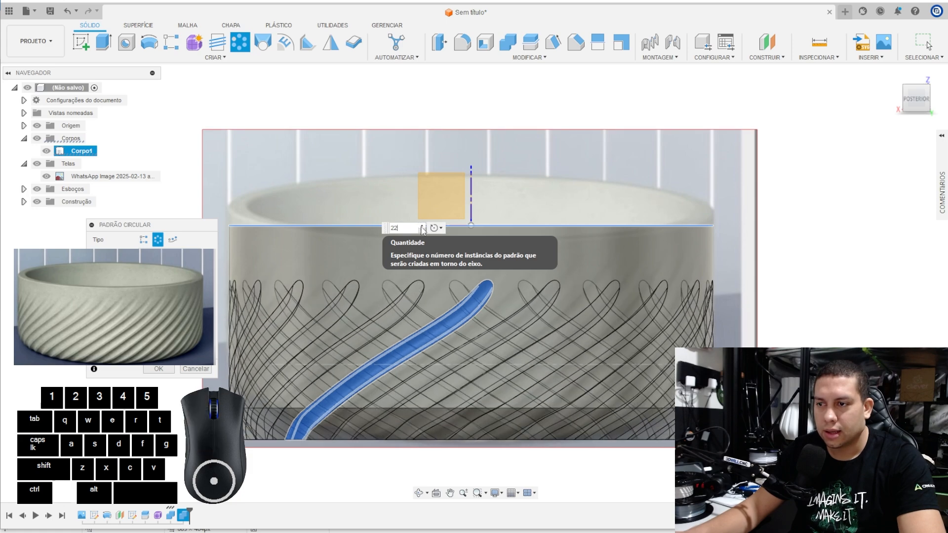
click(422, 225)
click(421, 225)
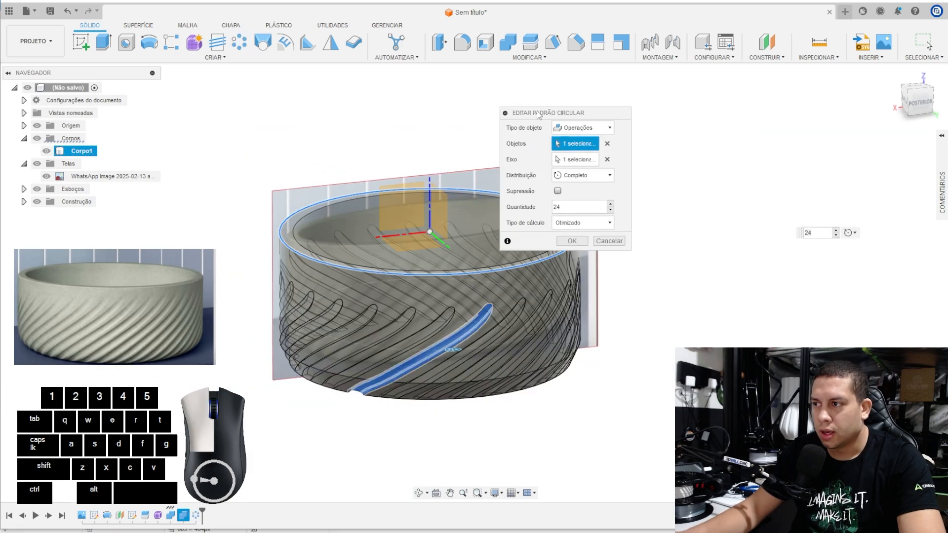
Step: Reposition the circular pattern settings beside the bowl and apply the pattern with the Optimized (Otimizado) compute type
drag(593, 117, 294, 128)
click(266, 234)
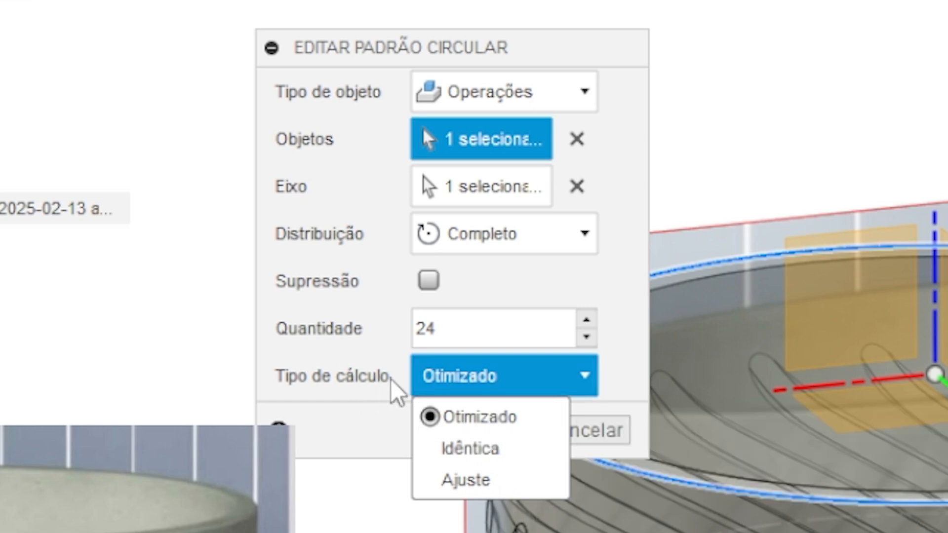
click(481, 422)
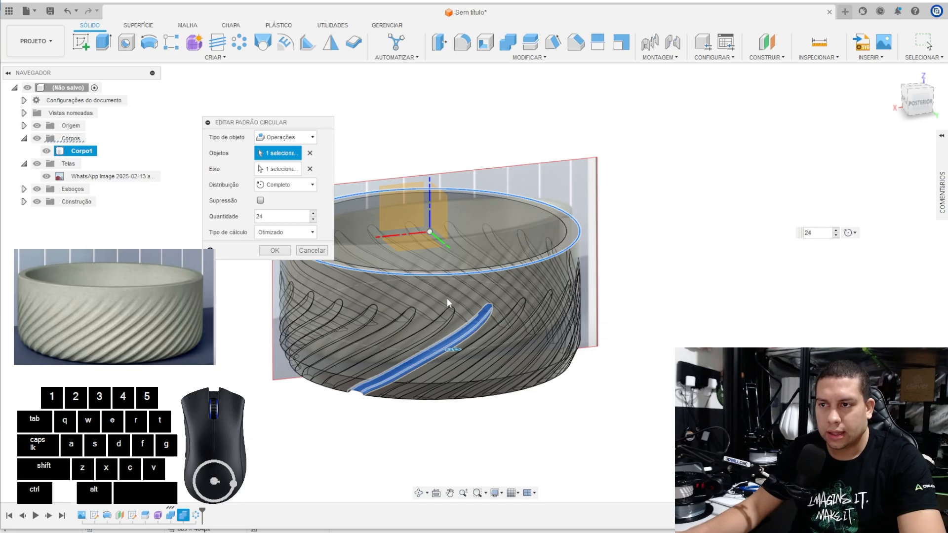
click(274, 250)
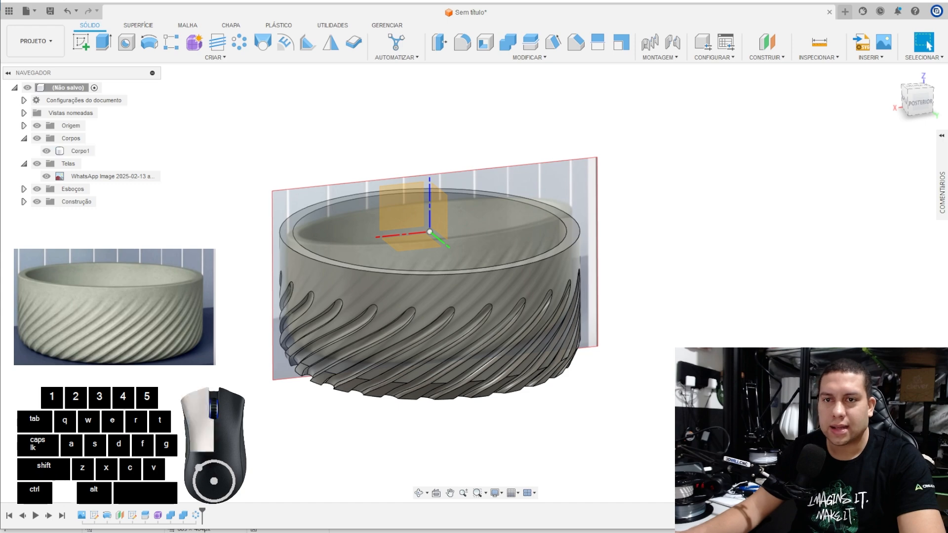
Step: Hide the origin and the WhatsApp reference image canvas so that only the bowl body is shown
click(37, 126)
scroll(445, 158, down, 2)
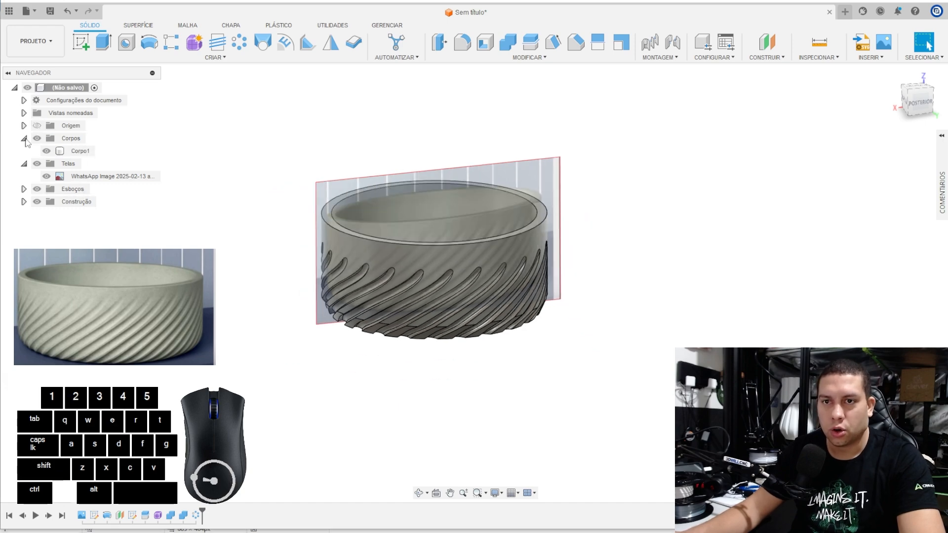
click(46, 177)
scroll(561, 163, up, 3)
shift+middle_drag(420, 326, 610, 172)
scroll(618, 167, up, 1)
click(609, 173)
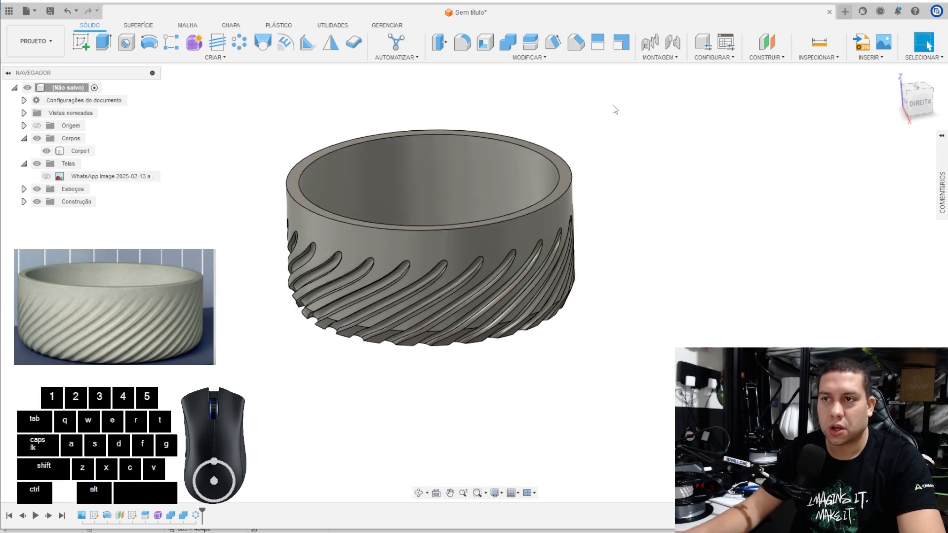
Step: Fillet the inner and outer edges of the bowl's top rim with a 2 mm radius
scroll(611, 105, down, 1)
middle_drag(612, 105, 591, 86)
key(ctrl)
click(463, 42)
scroll(519, 167, down, 2)
click(521, 166)
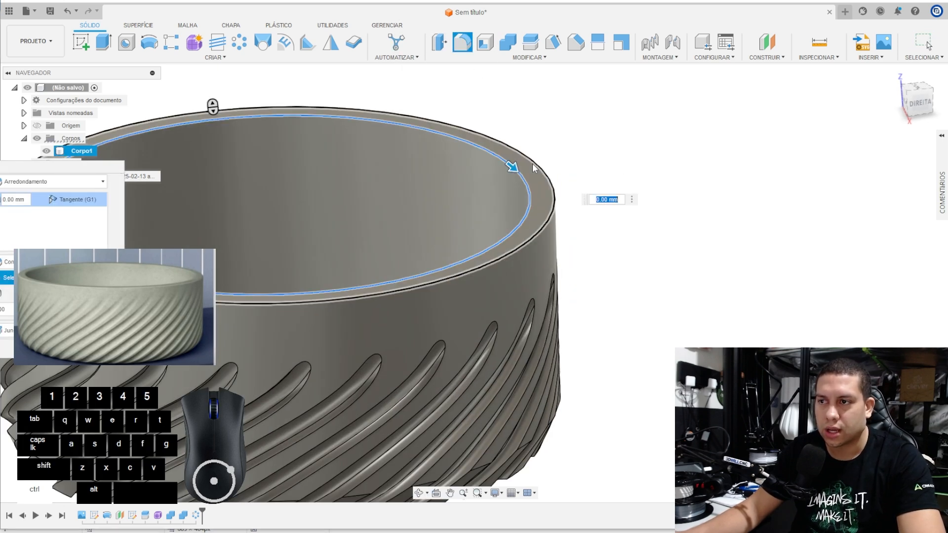
drag(541, 159, 538, 162)
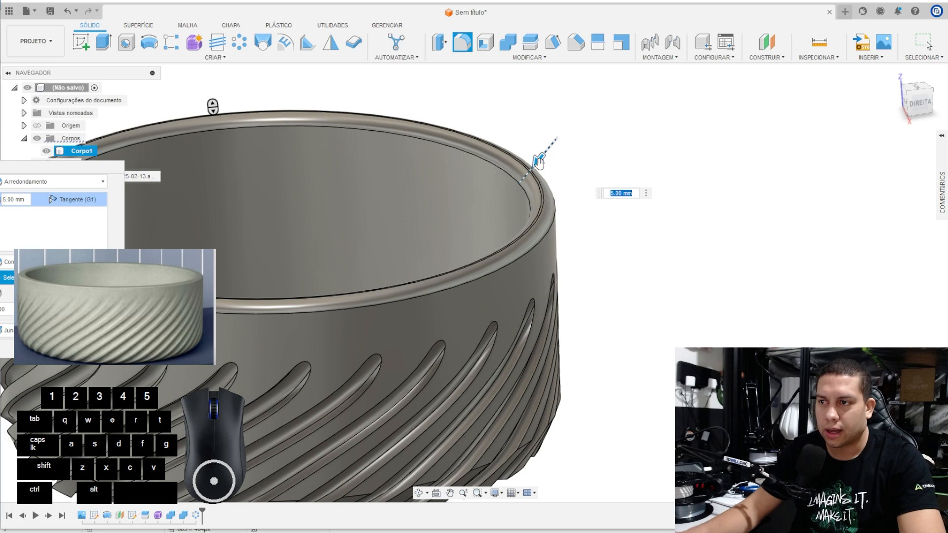
text(2)
key(Return)
Step: Look at the Save As Mesh export settings for bowl body Corpo1 and leave them without exporting
scroll(541, 173, up, 2)
shift+middle_drag(567, 230, 545, 243)
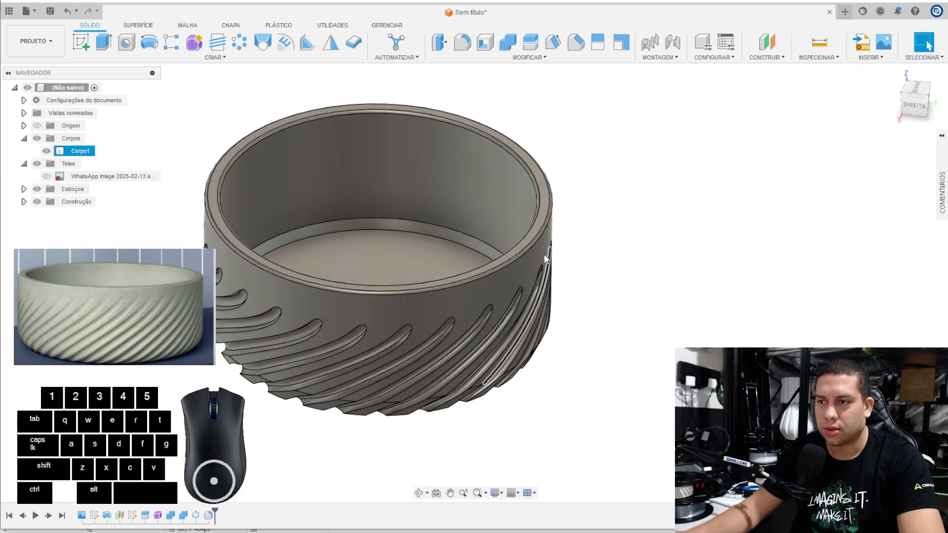
scroll(472, 209, down, 2)
scroll(471, 209, up, 2)
shift+middle_drag(472, 209, 439, 185)
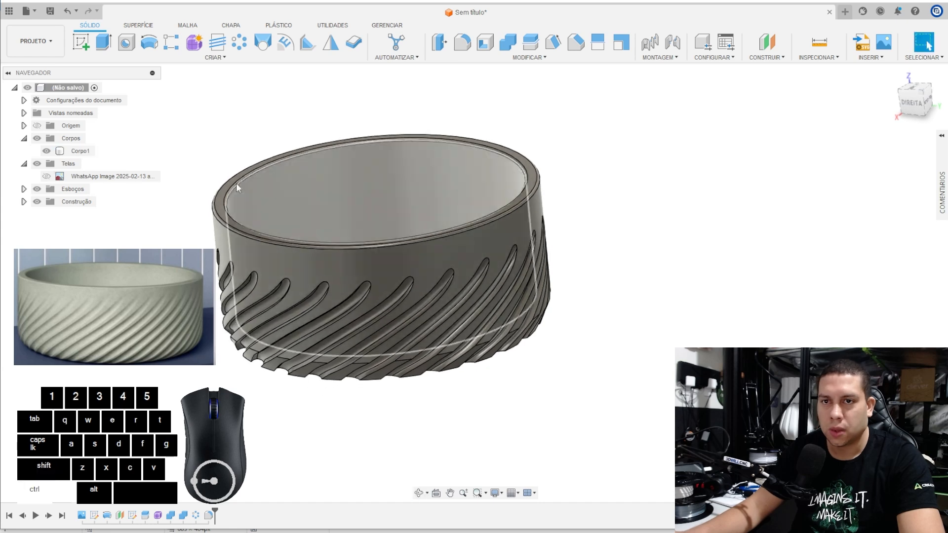
right_click(82, 151)
click(106, 157)
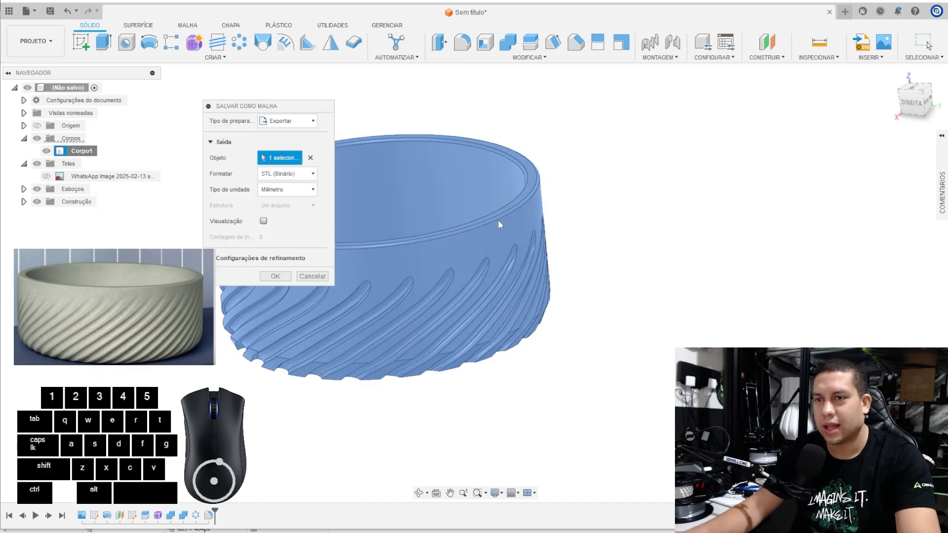
key(Escape)
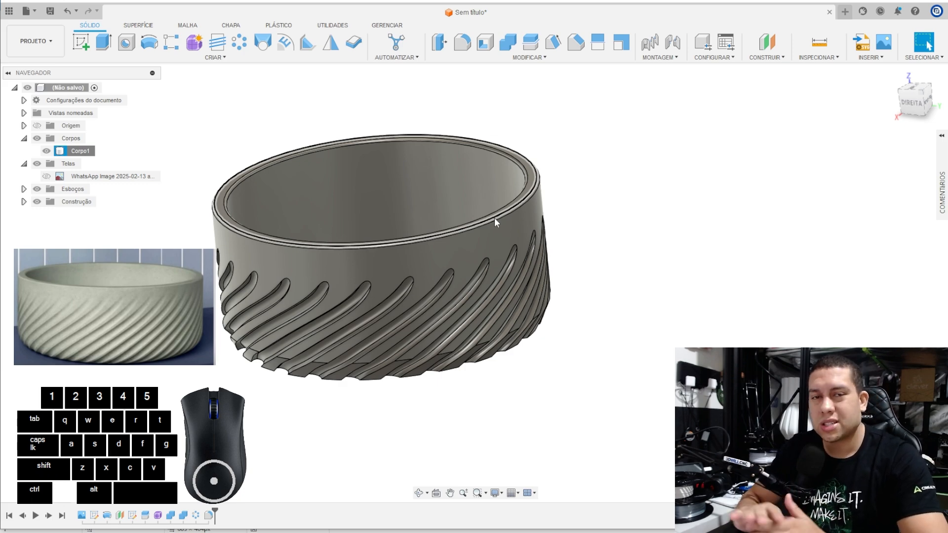
scroll(493, 218, up, 3)
scroll(494, 220, down, 2)
shift+middle_drag(494, 221, 508, 261)
middle_drag(637, 283, 715, 235)
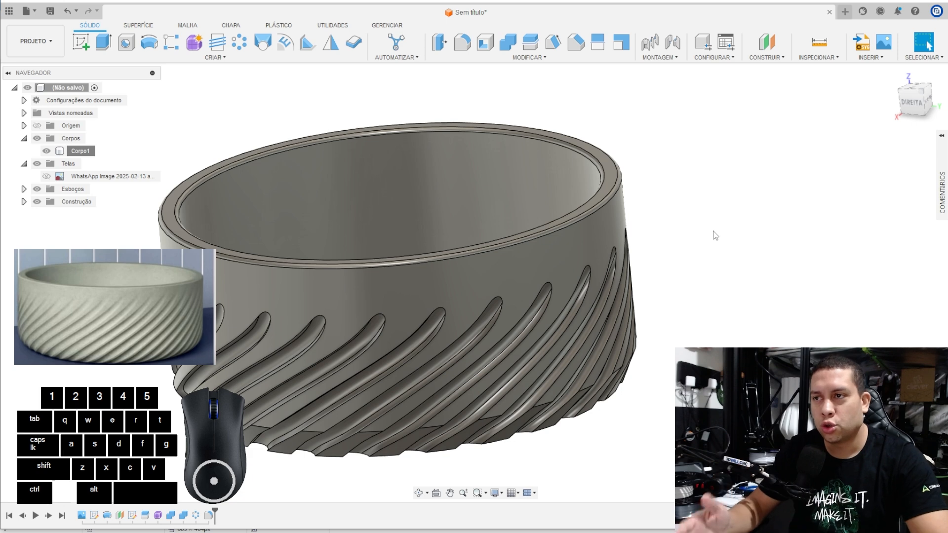